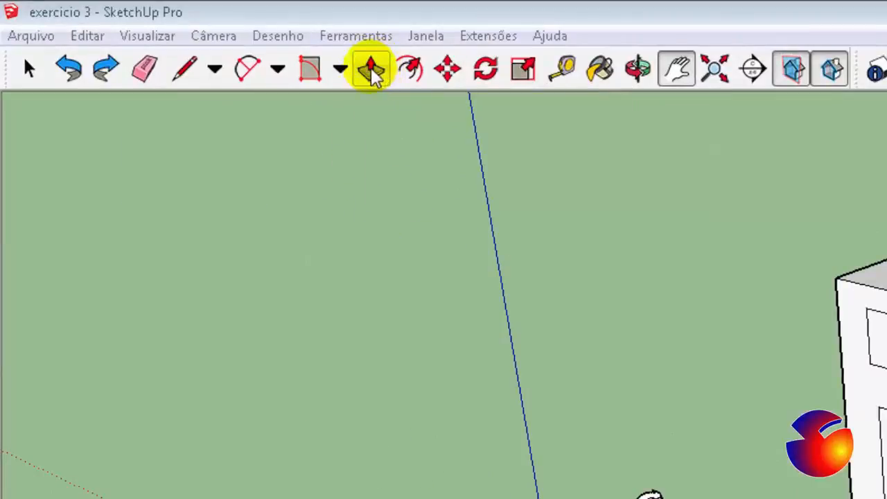
{"action": "left_click", "coordinate": [370, 72]}
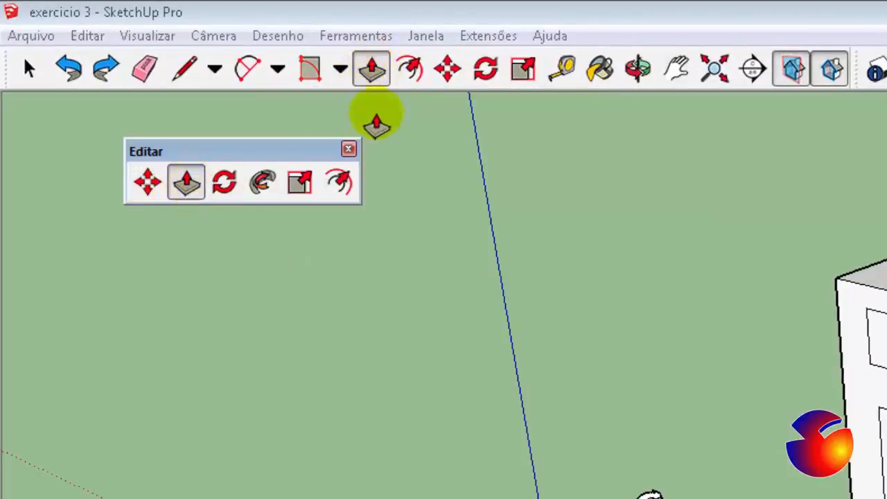
{"action": "left_click", "coordinate": [371, 35]}
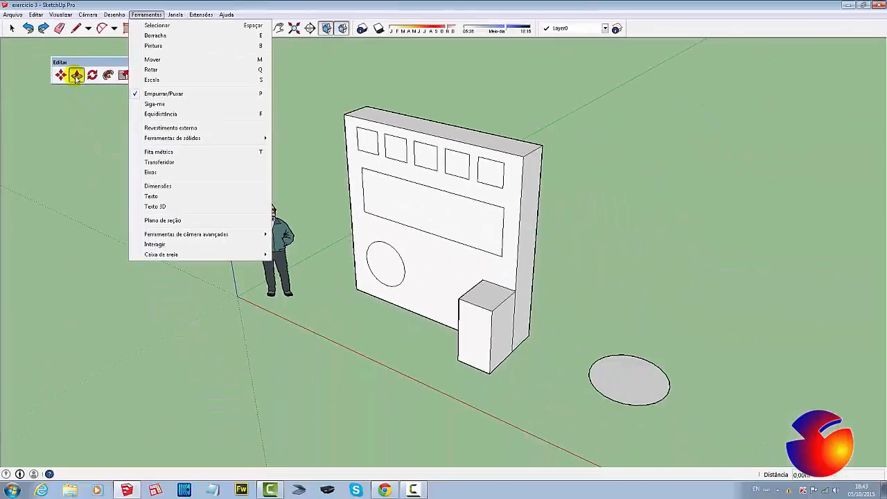
{"action": "left_click", "coordinate": [120, 116]}
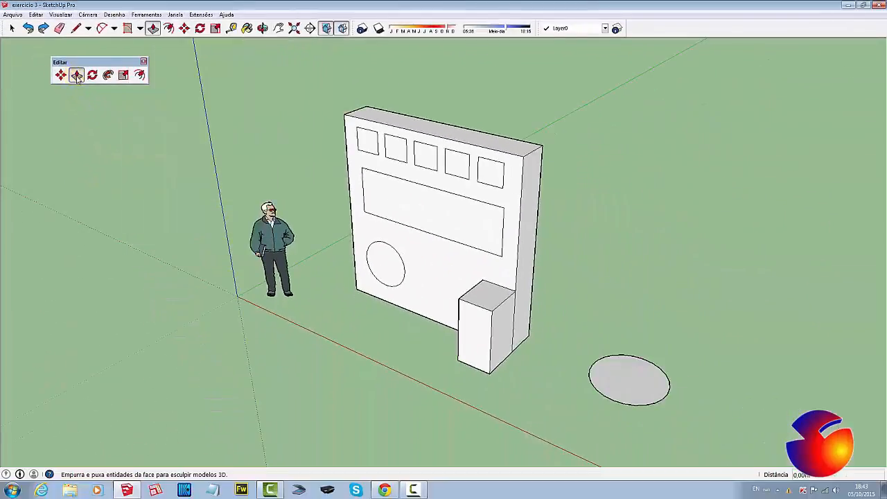
{"action": "left_click", "coordinate": [11, 29]}
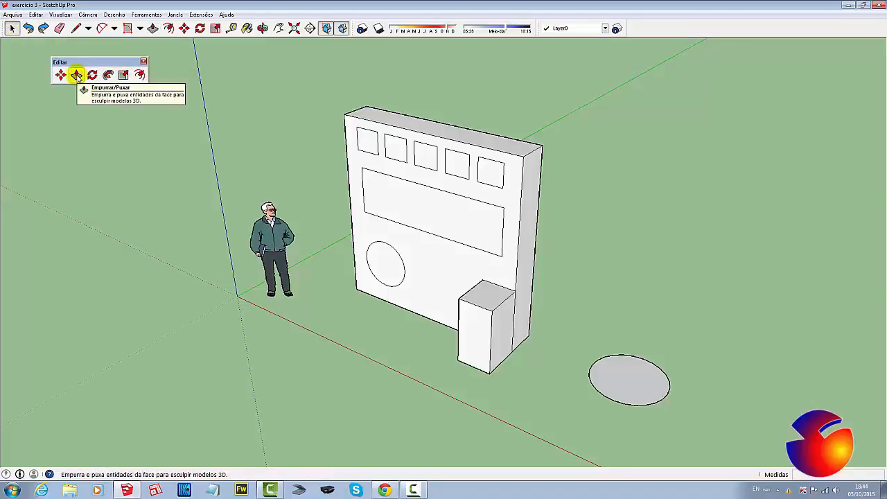
Step: Try pulling the ground circle up about 2.68 m into a cylinder with Push/Pull, and undo it
{"action": "left_click", "coordinate": [77, 76]}
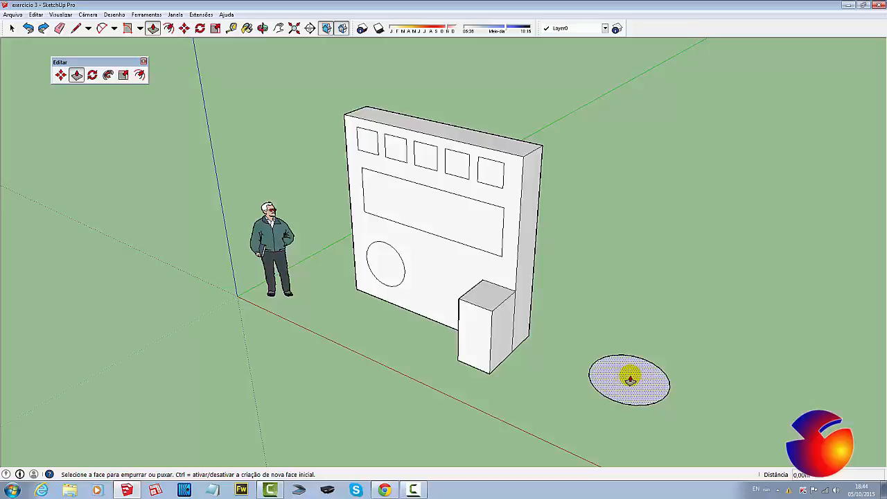
{"action": "left_click_drag", "start_coordinate": [630, 379], "coordinate": [667, 197]}
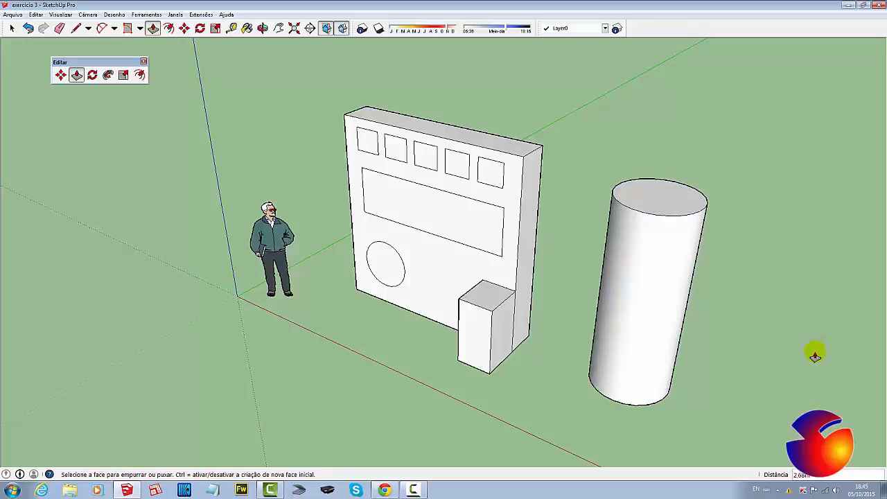
{"action": "key", "text": "ctrl+z"}
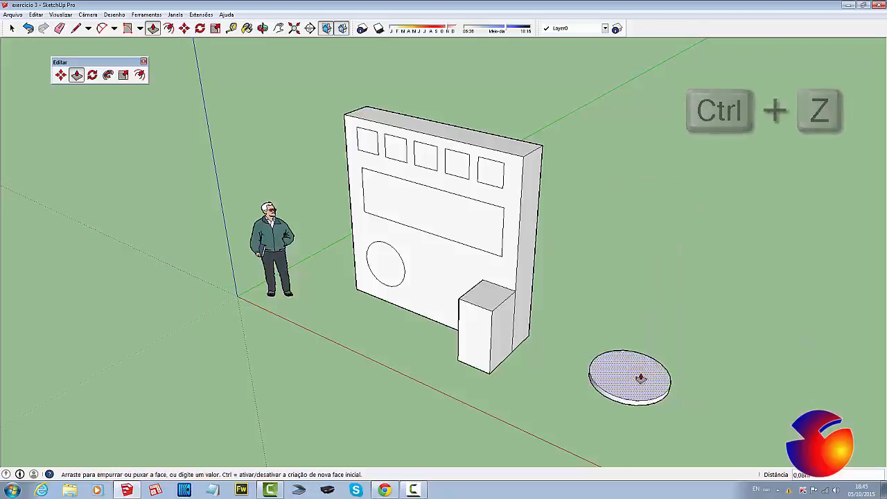
{"action": "left_click_drag", "start_coordinate": [641, 378], "coordinate": [665, 357]}
{"action": "key", "text": "Escape"}
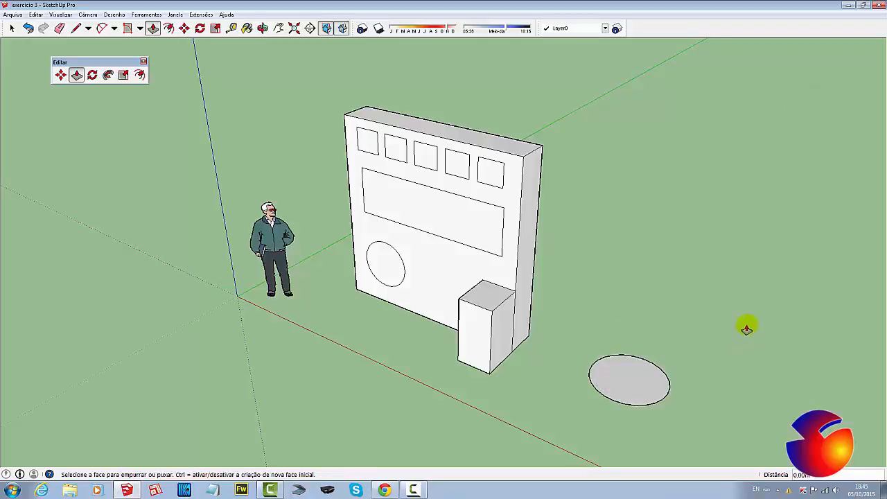
Step: Try raising the ground circle about 2.19 m with Push/Pull by picking a start and end point, and undo it
{"action": "left_click", "coordinate": [629, 378]}
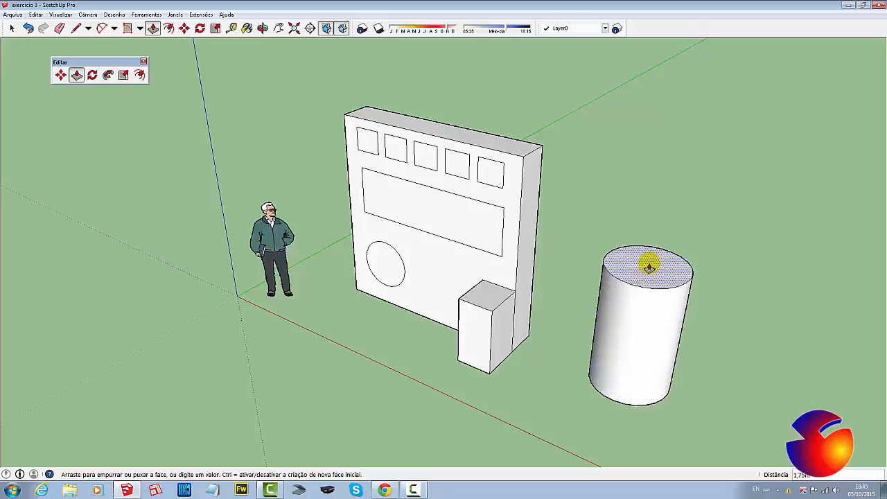
{"action": "left_click", "coordinate": [651, 236]}
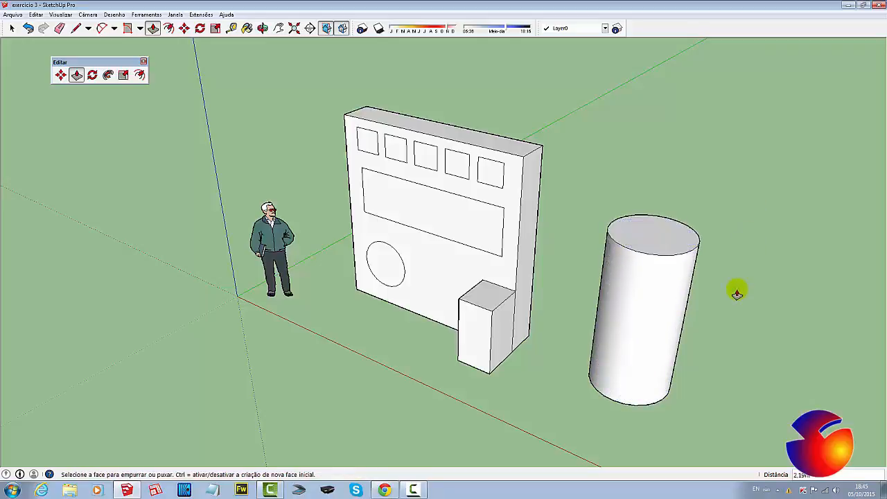
{"action": "key", "text": "ctrl+z"}
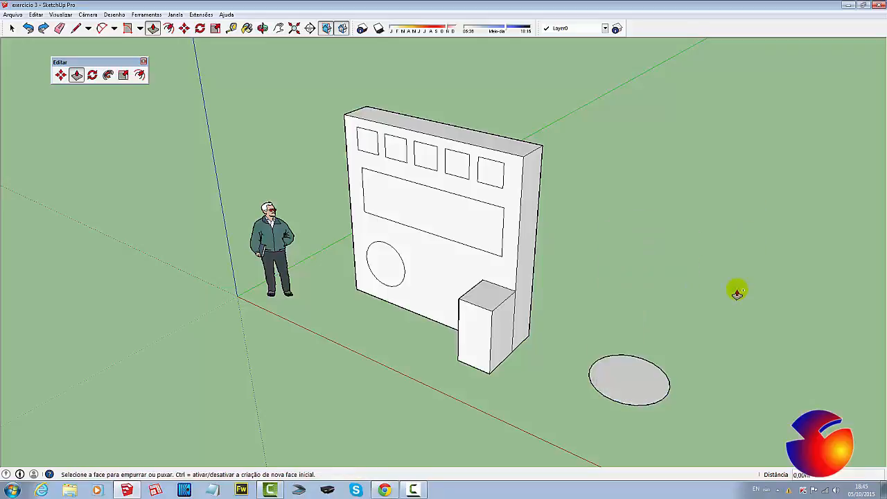
{"action": "left_click", "coordinate": [11, 28]}
{"action": "key", "text": "p"}
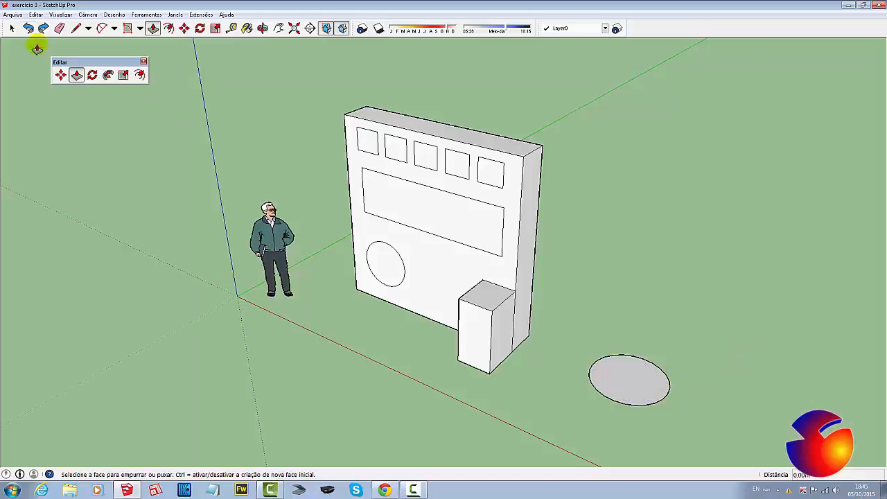
Step: Preselect the circle's face on the ground and pull it up about 2.51 m into a cylinder with Push/Pull
{"action": "left_click", "coordinate": [11, 28]}
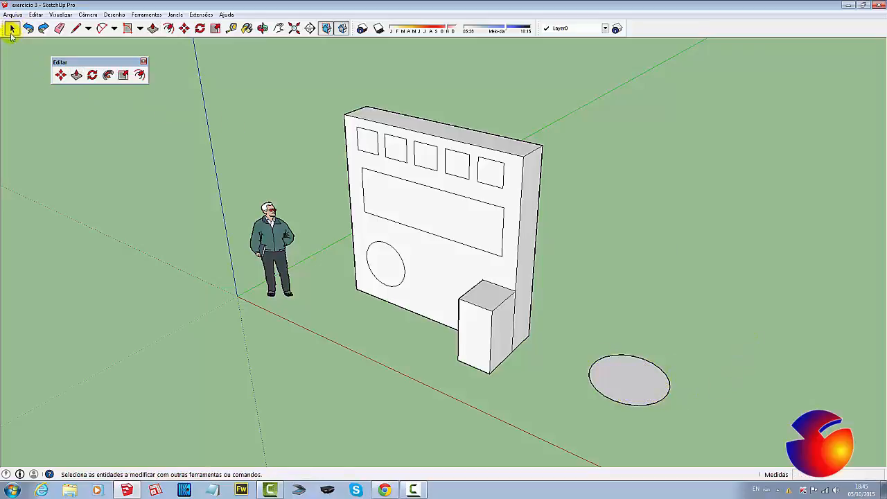
{"action": "left_click", "coordinate": [633, 383]}
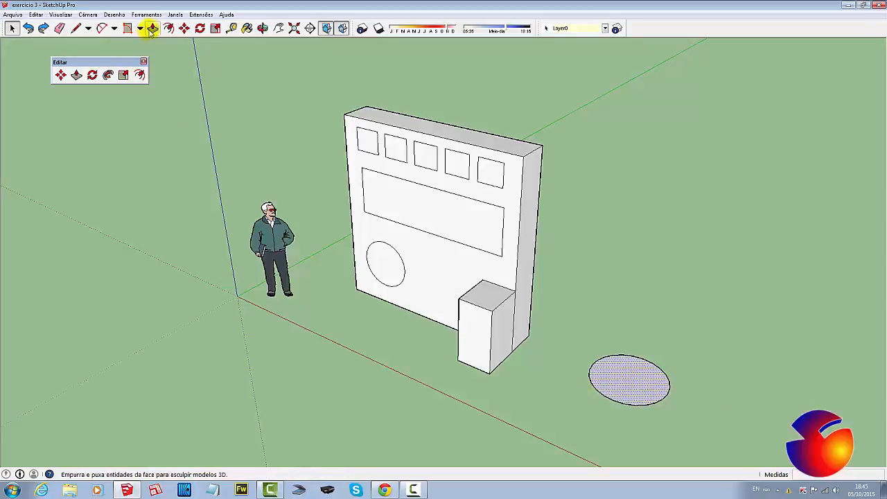
{"action": "left_click", "coordinate": [152, 28]}
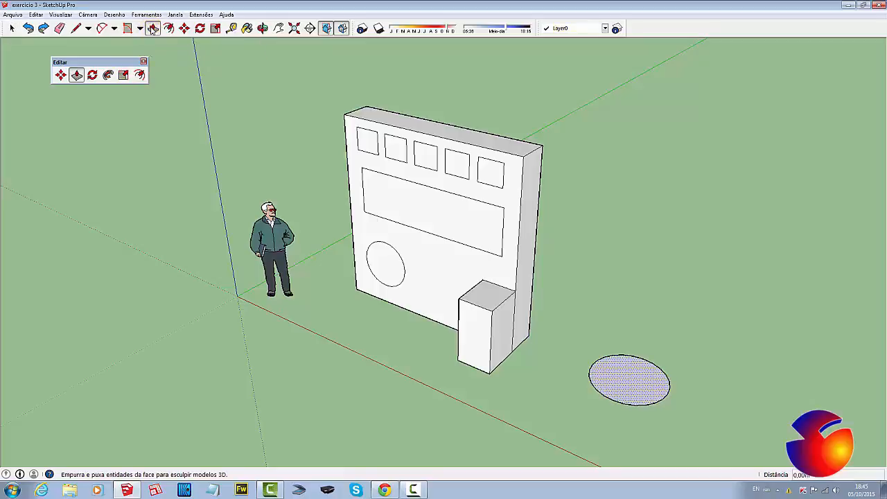
{"action": "left_click", "coordinate": [635, 386]}
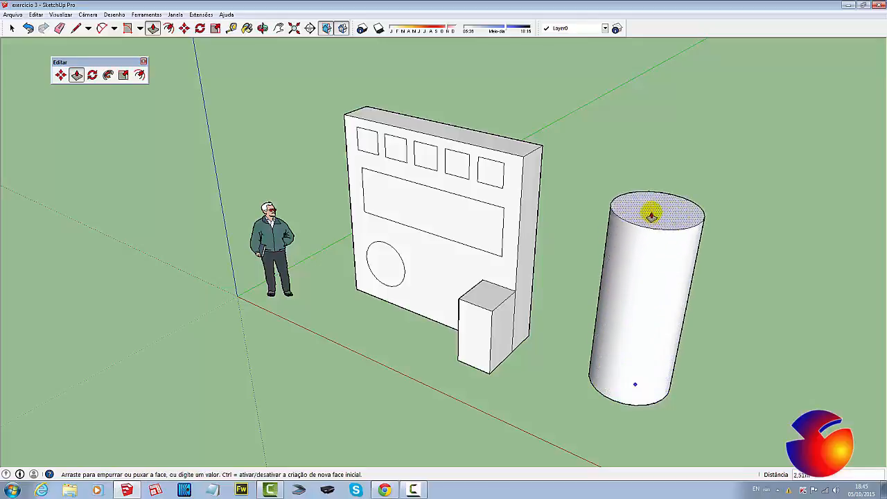
{"action": "left_click", "coordinate": [652, 216]}
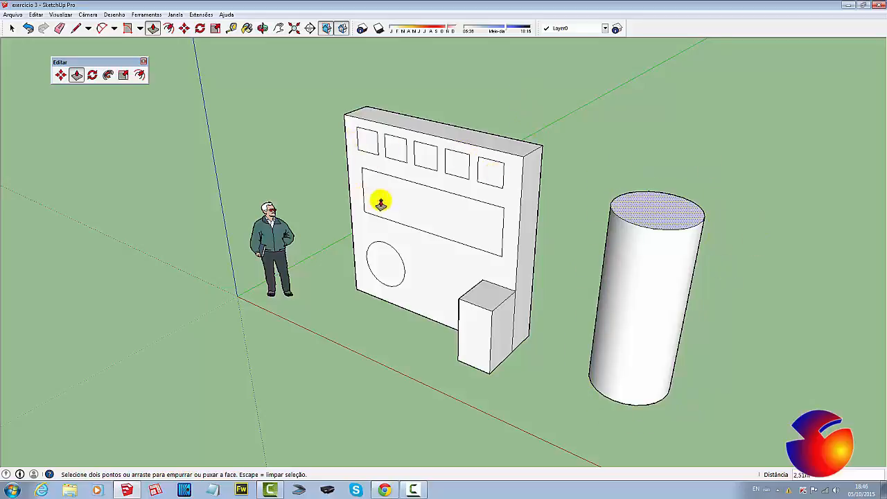
Step: Measure the wall block's front top edge and check distances around the first small square with the Tape Measure tool
{"action": "key", "text": "space"}
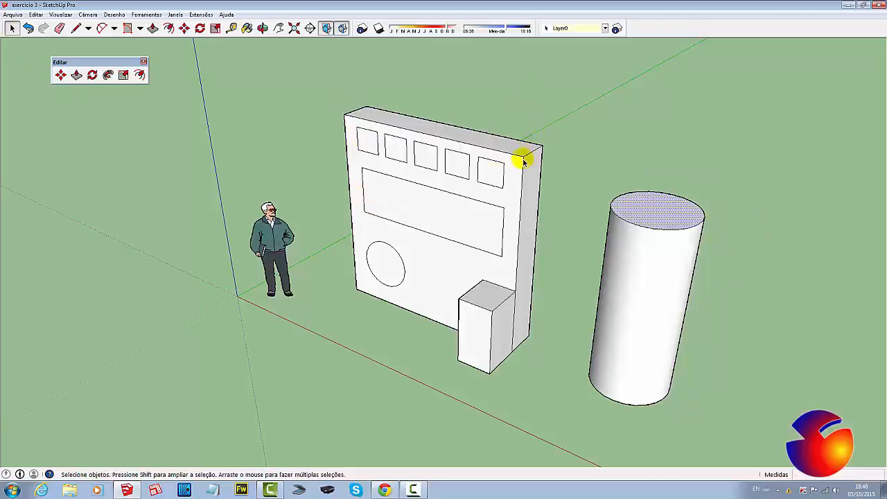
{"action": "left_click", "coordinate": [233, 27]}
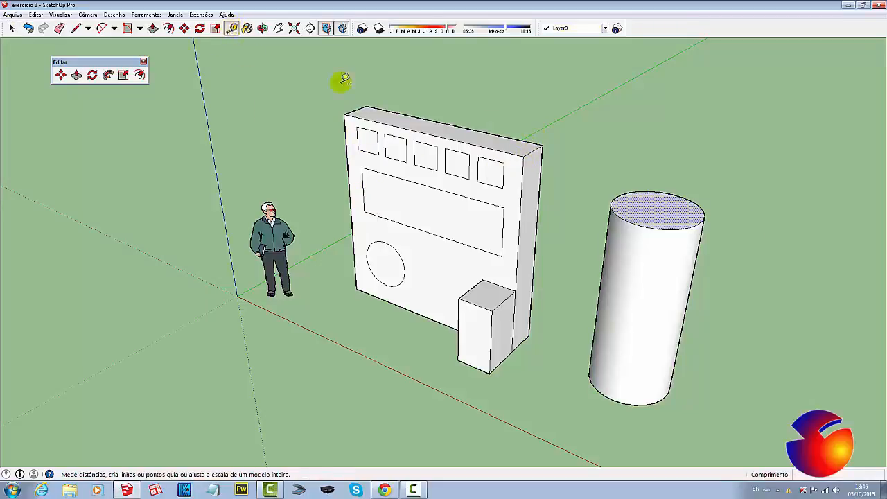
{"action": "left_click", "coordinate": [348, 111]}
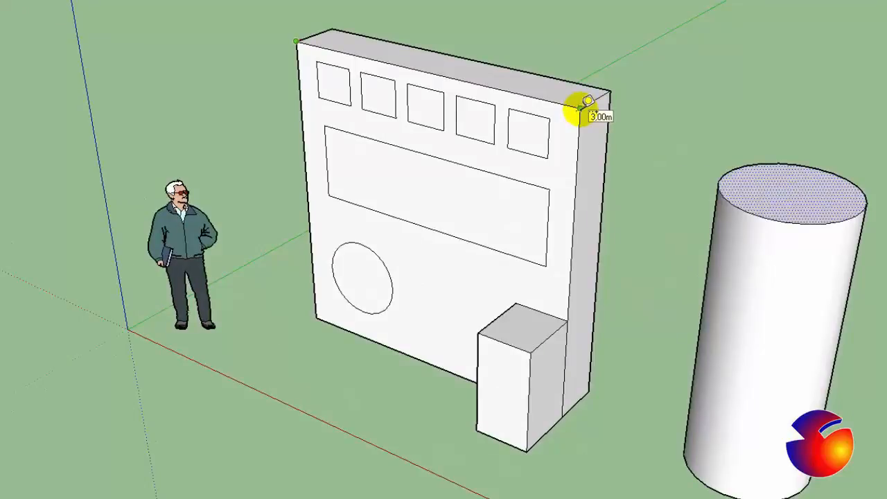
{"action": "left_click", "coordinate": [328, 29]}
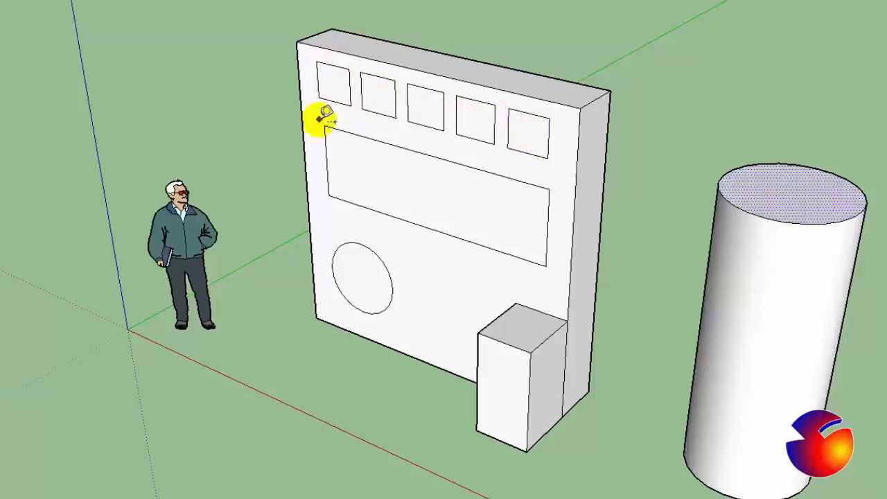
{"action": "left_click", "coordinate": [350, 88]}
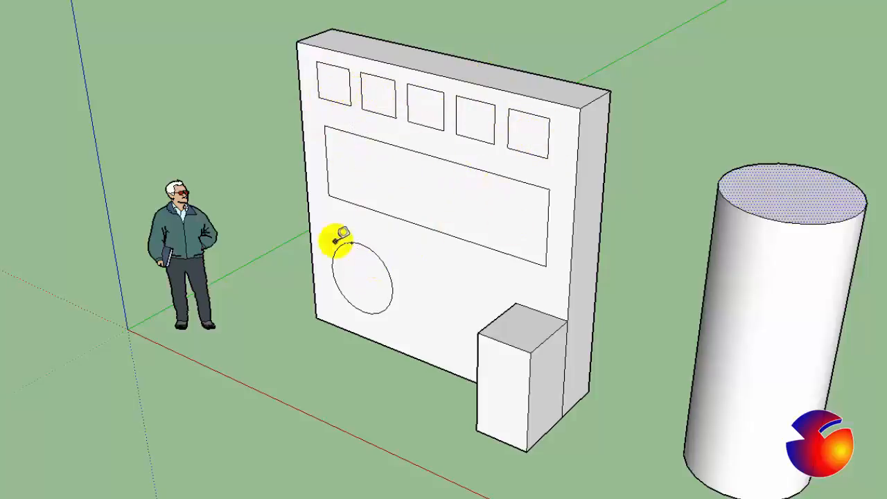
{"action": "key", "text": "Escape"}
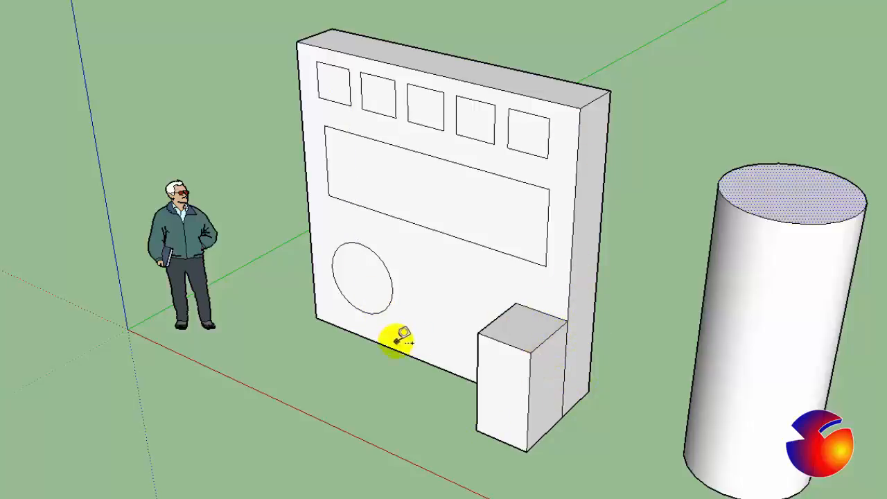
{"action": "left_click", "coordinate": [350, 88]}
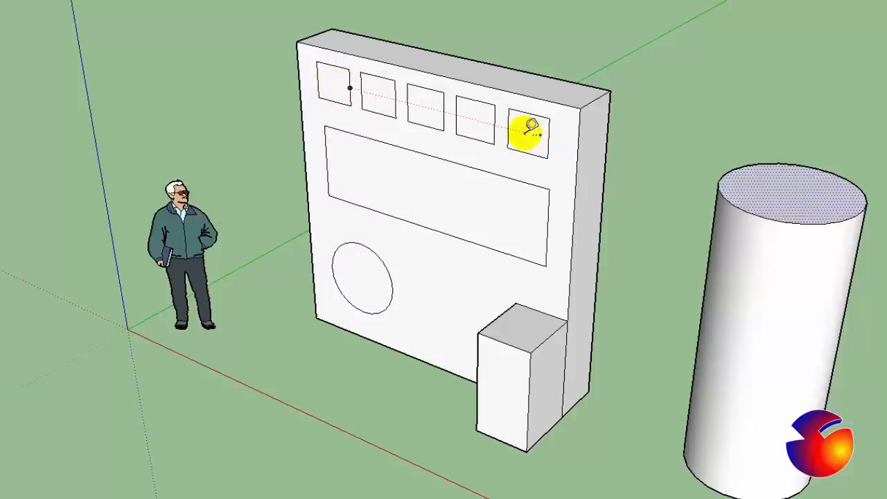
{"action": "key", "text": "Escape"}
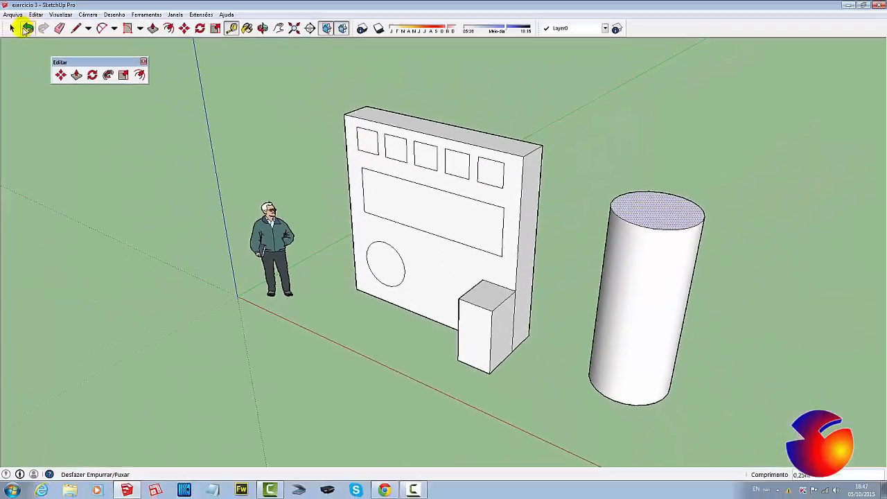
{"action": "left_click", "coordinate": [76, 75]}
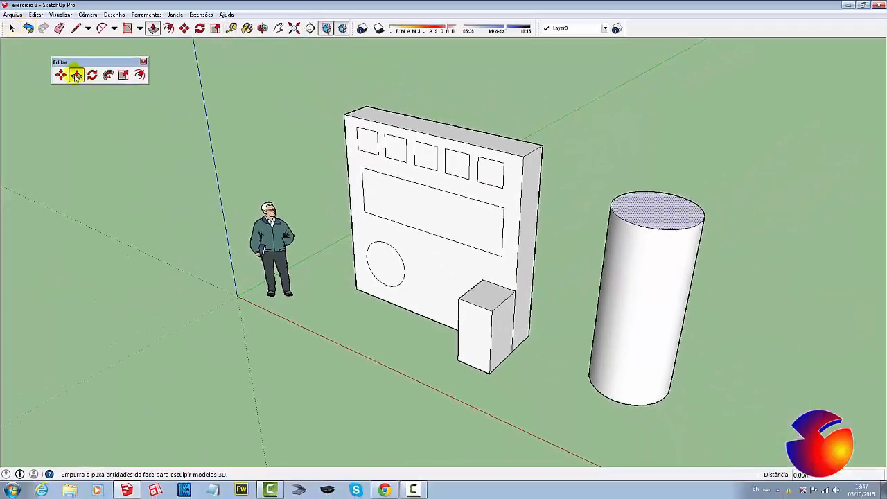
{"action": "left_click", "coordinate": [368, 144]}
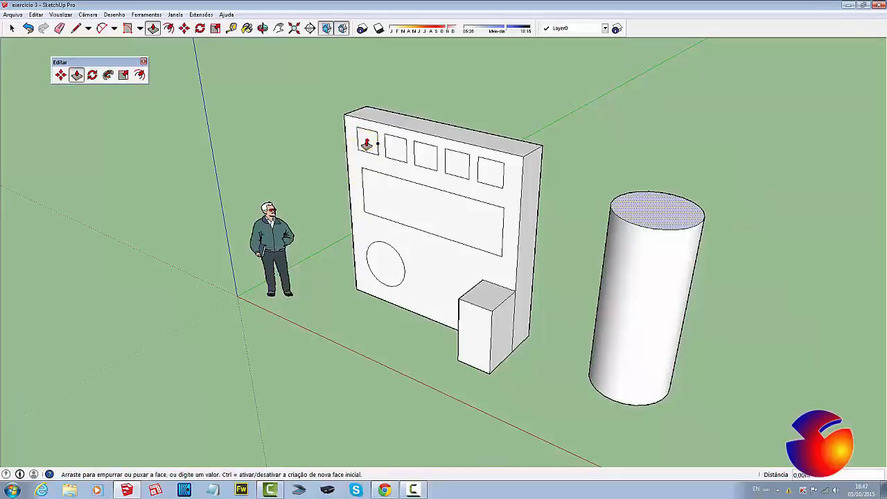
{"action": "left_click", "coordinate": [367, 144]}
{"action": "key", "text": "Escape"}
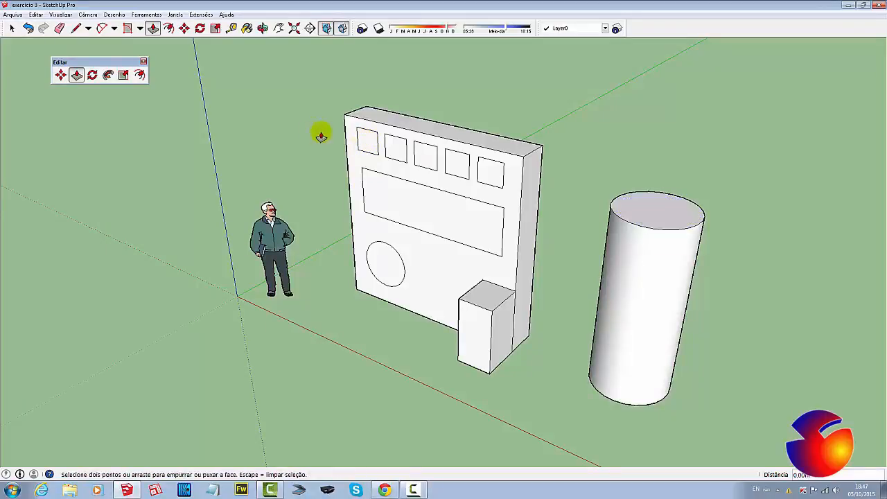
Step: Push the first small square in the wall's upper row 0.25 m inward with Push/Pull
{"action": "left_click", "coordinate": [12, 28]}
{"action": "left_click", "coordinate": [368, 140]}
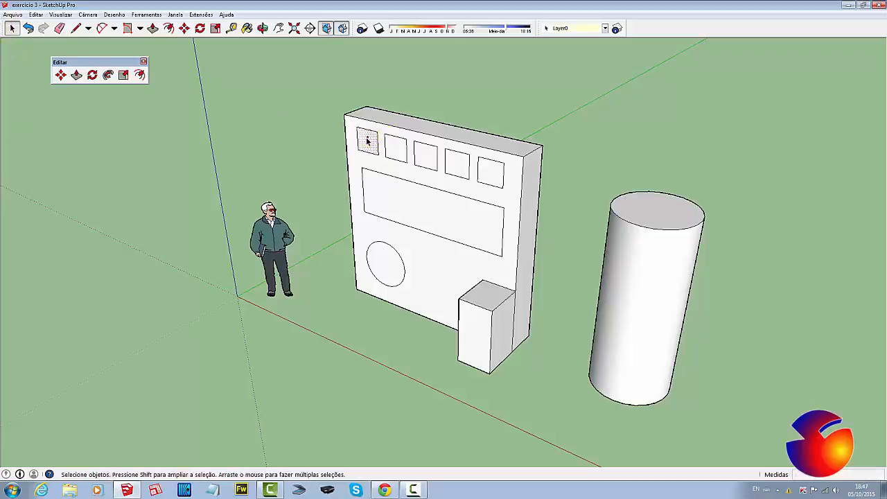
{"action": "left_click", "coordinate": [152, 28]}
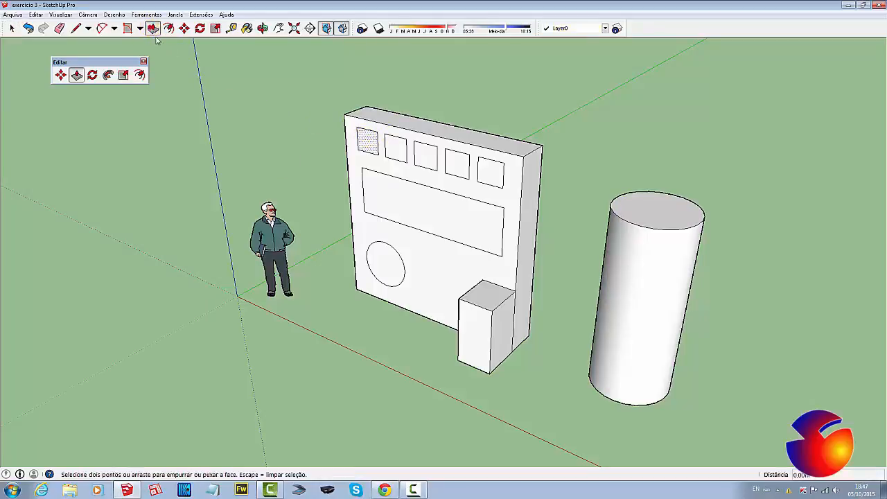
{"action": "left_click", "coordinate": [363, 141]}
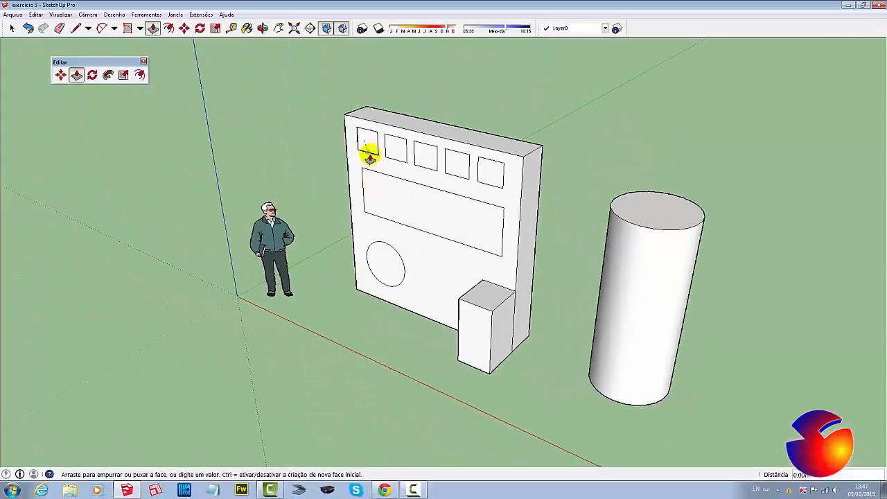
{"action": "left_click", "coordinate": [370, 156]}
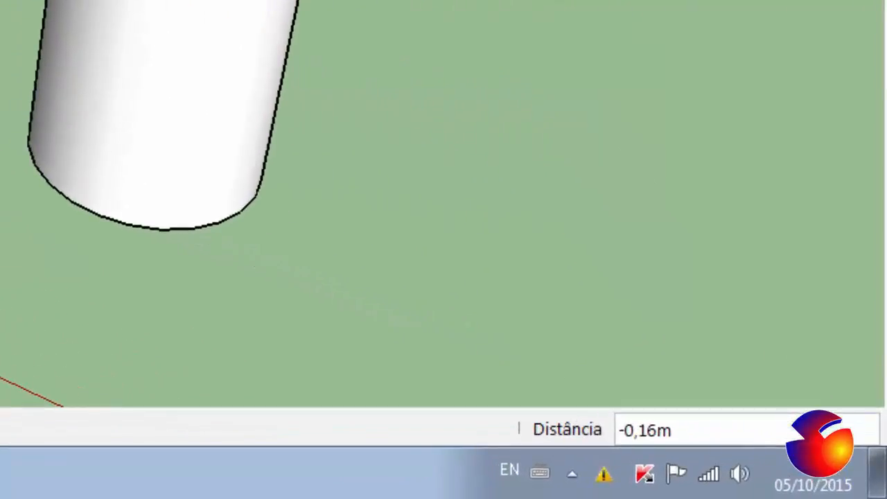
{"action": "type", "text": ",25"}
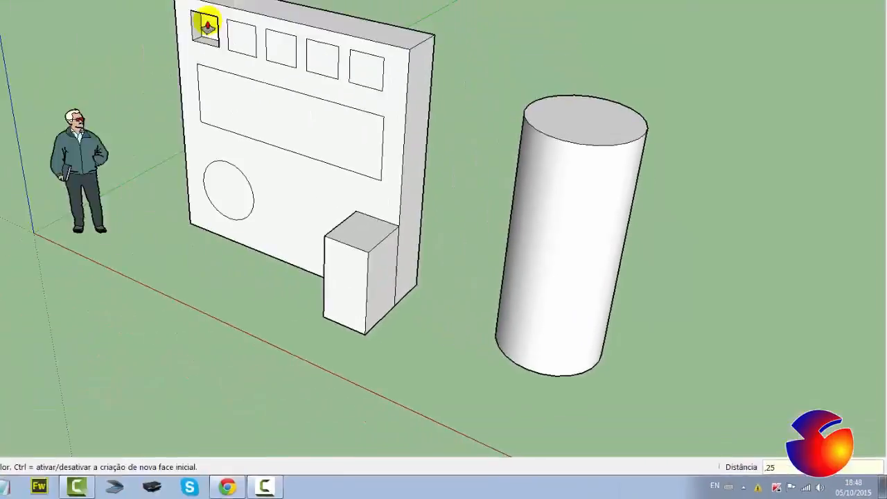
{"action": "key", "text": "Return"}
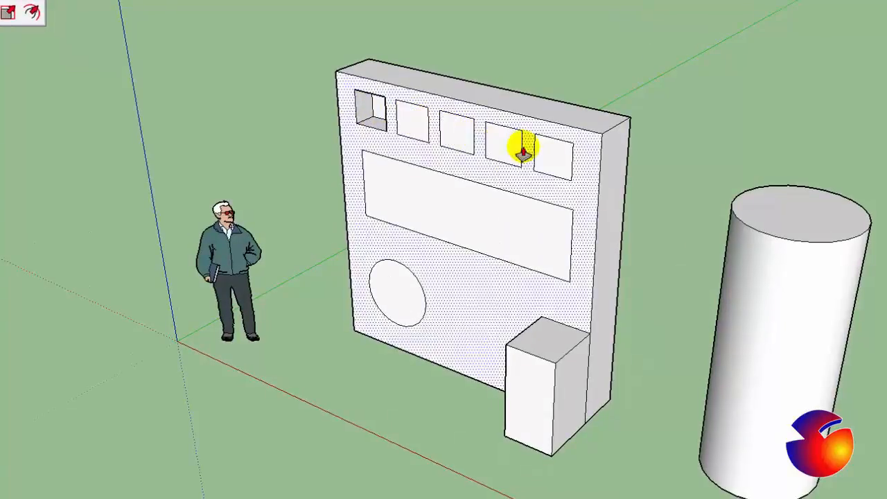
Step: Repeat the 0.25 m recess on the other four small squares in the wall's upper row with Push/Pull
{"action": "double_click", "coordinate": [414, 125]}
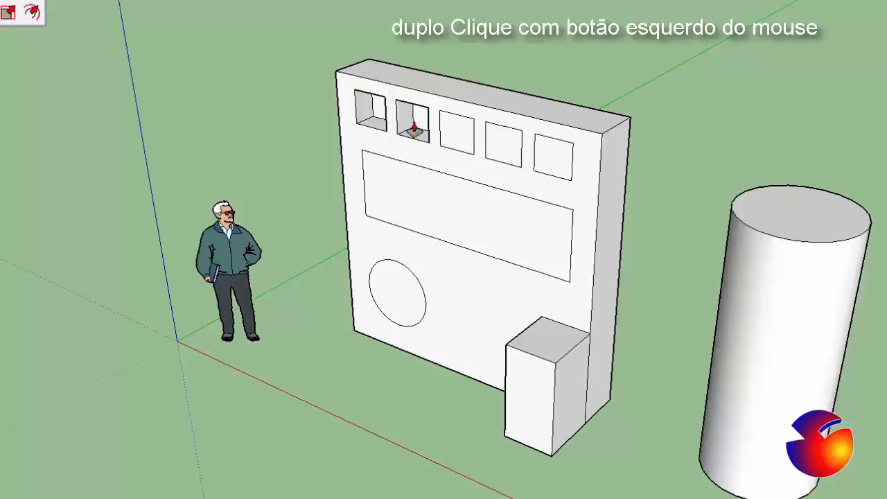
{"action": "double_click", "coordinate": [451, 130]}
{"action": "double_click", "coordinate": [494, 144]}
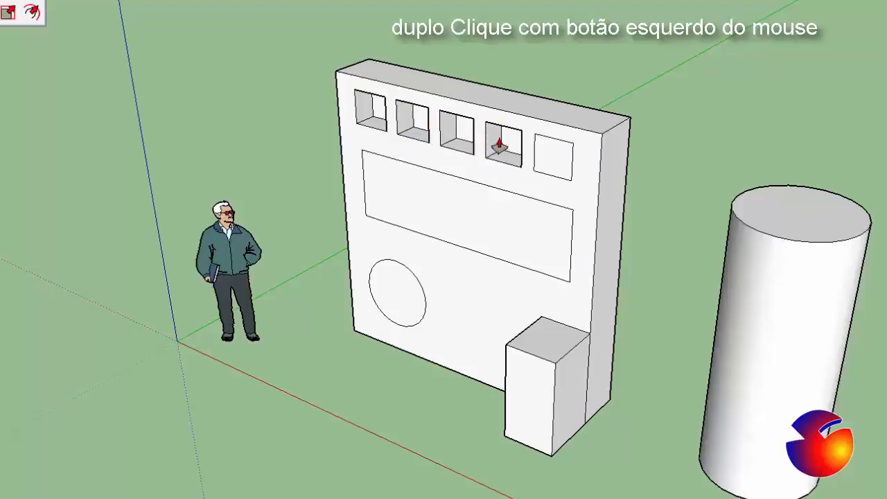
{"action": "double_click", "coordinate": [551, 154]}
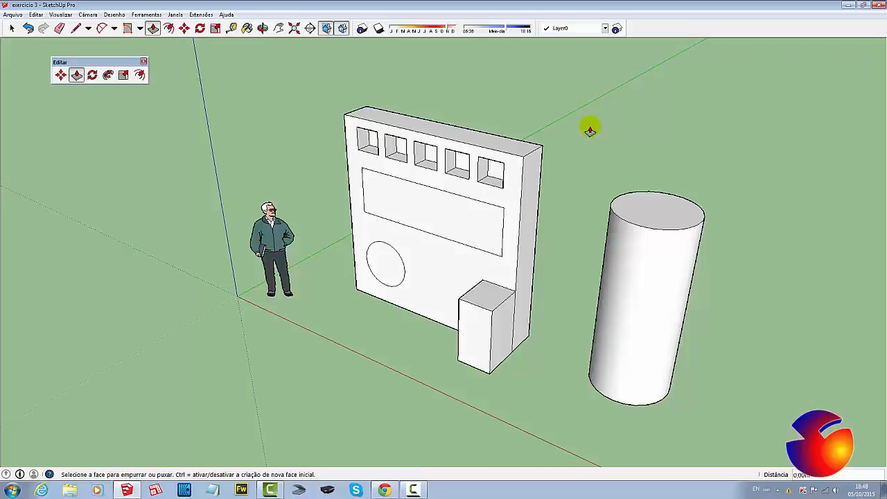
Step: Try pushing the preselected long rectangle back to the wall's rear edge with Push/Pull, and undo it
{"action": "left_click", "coordinate": [12, 28]}
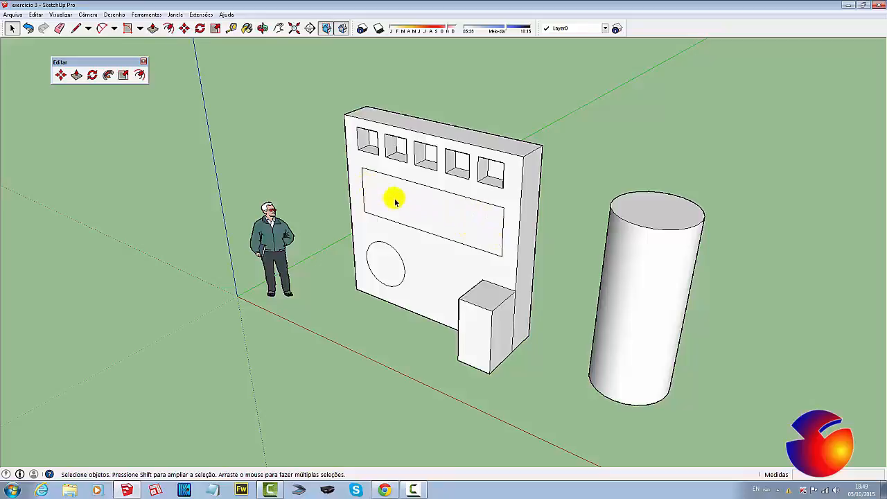
{"action": "left_click", "coordinate": [429, 212]}
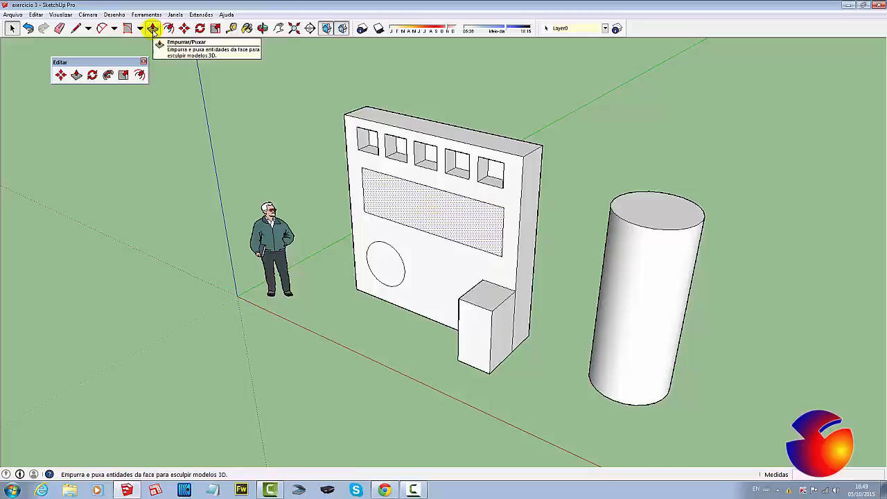
{"action": "left_click", "coordinate": [153, 30]}
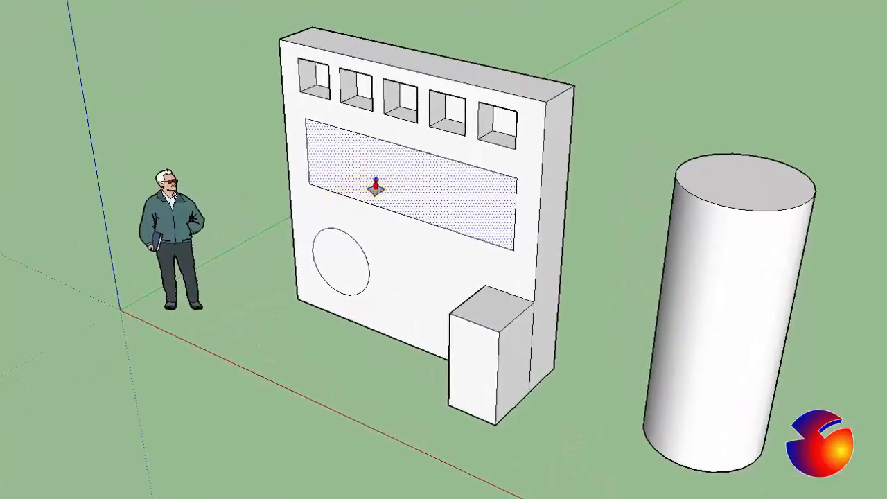
{"action": "mouse_move", "coordinate": [370, 183]}
{"action": "left_mouse_down"}
{"action": "mouse_move", "coordinate": [410, 174]}
{"action": "mouse_move", "coordinate": [416, 182]}
{"action": "mouse_move", "coordinate": [367, 176]}
{"action": "mouse_move", "coordinate": [417, 163]}
{"action": "mouse_move", "coordinate": [394, 173]}
{"action": "mouse_move", "coordinate": [551, 184]}
{"action": "mouse_move", "coordinate": [566, 199]}
{"action": "left_mouse_up"}
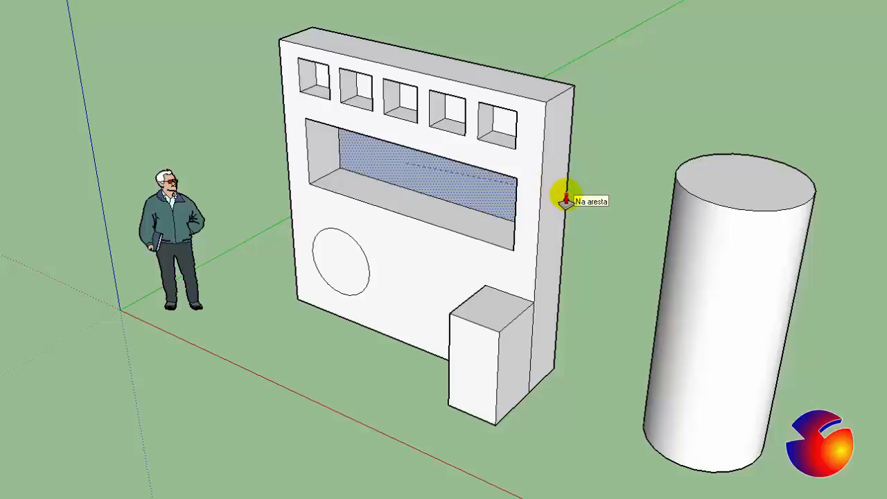
{"action": "left_click_drag", "start_coordinate": [566, 200], "coordinate": [565, 200]}
{"action": "left_click", "coordinate": [565, 201]}
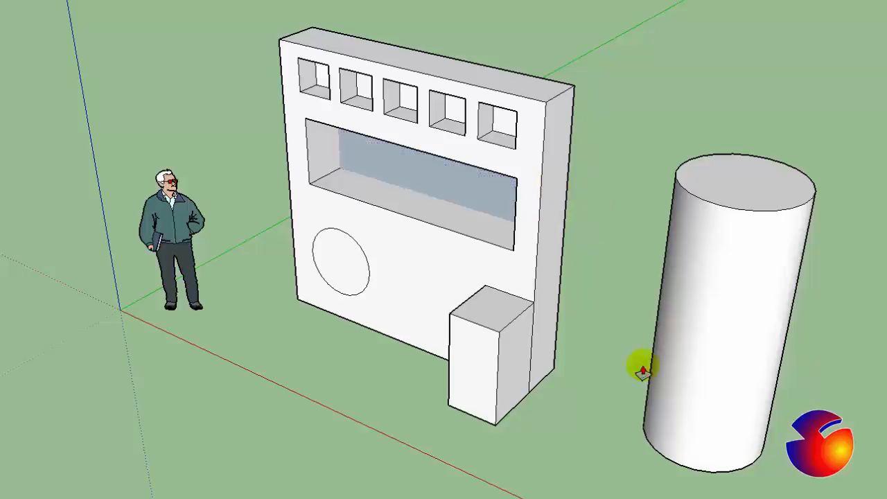
{"action": "key", "text": "ctrl+z"}
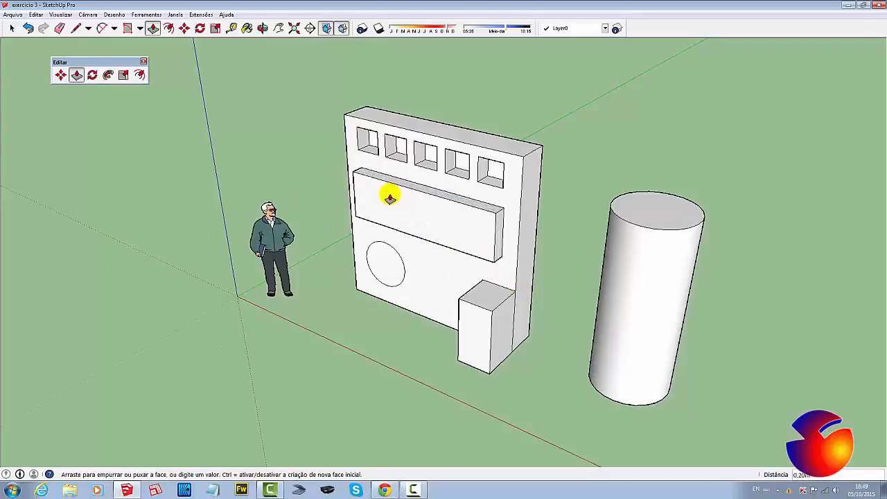
Step: Try pushing the long rectangle 0.50 m back through the wall by picking points, undoing each attempt
{"action": "left_click", "coordinate": [437, 206]}
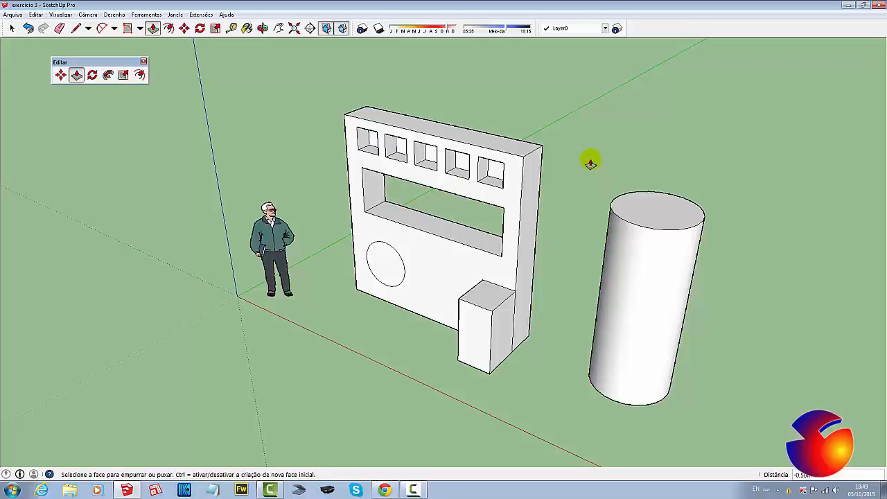
{"action": "key", "text": "ctrl+z"}
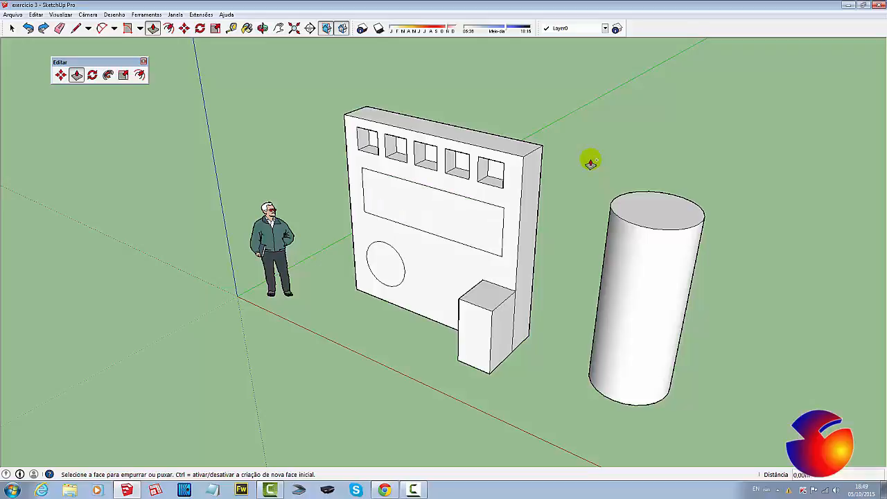
{"action": "left_click", "coordinate": [422, 213]}
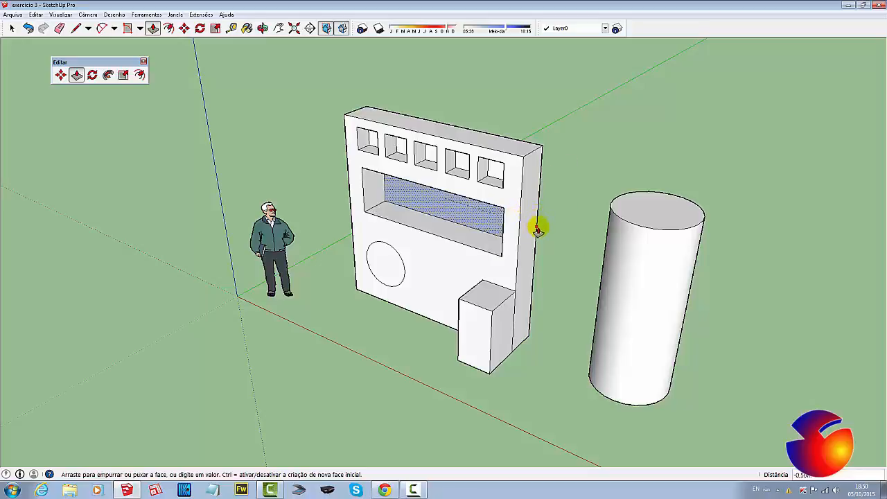
{"action": "left_click", "coordinate": [537, 229]}
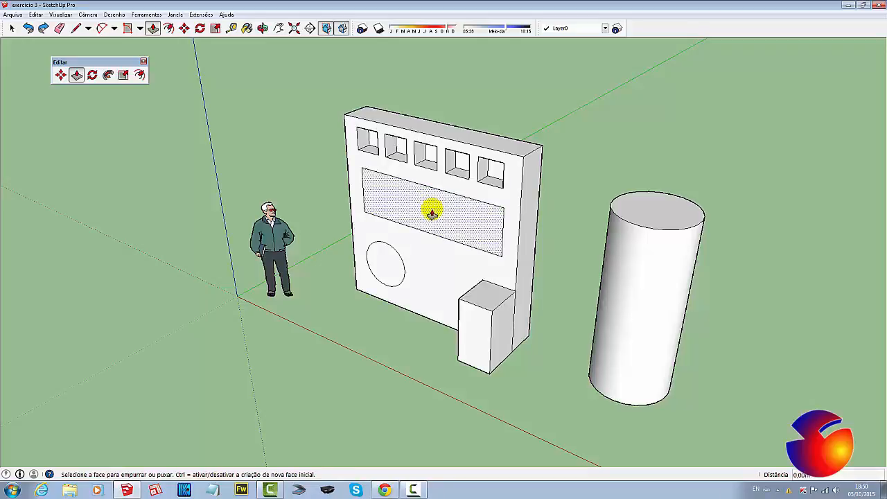
Step: Push the long rectangle inward by exactly 0.5 m to cut an opening through the wall
{"action": "left_click", "coordinate": [441, 209]}
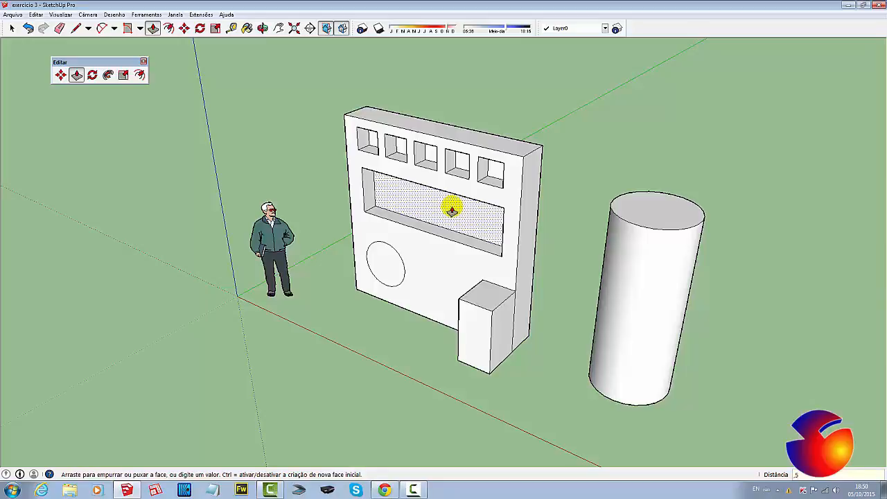
{"action": "key", "text": "Return"}
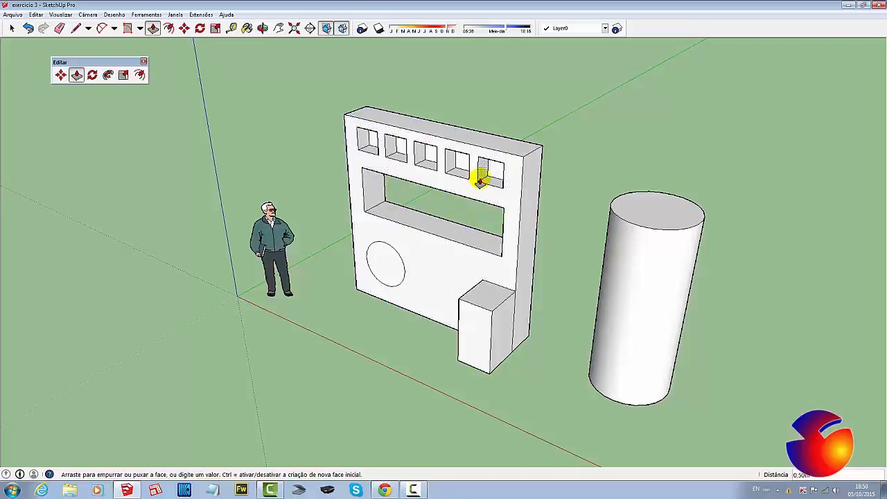
Step: Pull the circle on the wall's front face out about 1.21 m into a horizontal cylinder with Push/Pull
{"action": "left_click", "coordinate": [381, 264]}
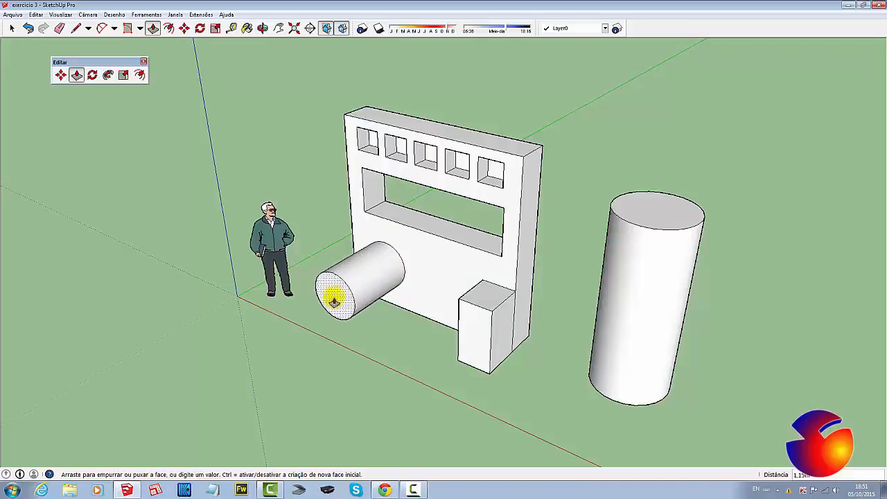
{"action": "left_click_drag", "start_coordinate": [334, 300], "coordinate": [333, 300]}
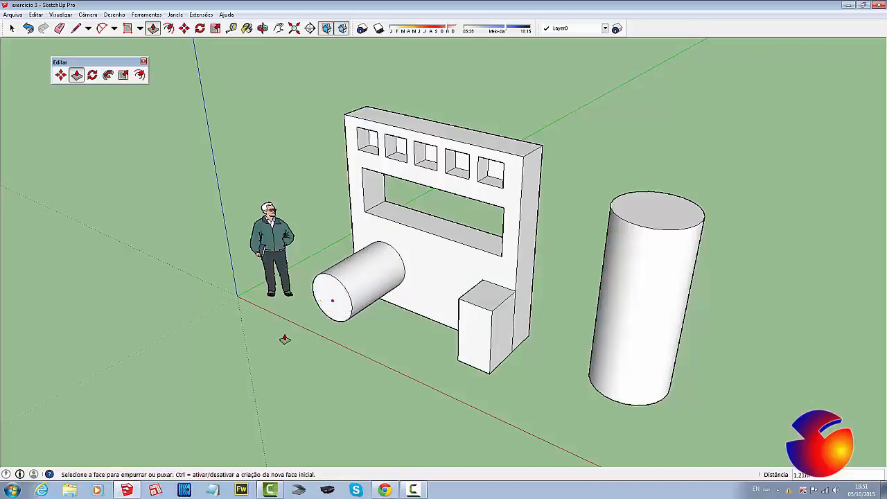
{"action": "left_click", "coordinate": [205, 339]}
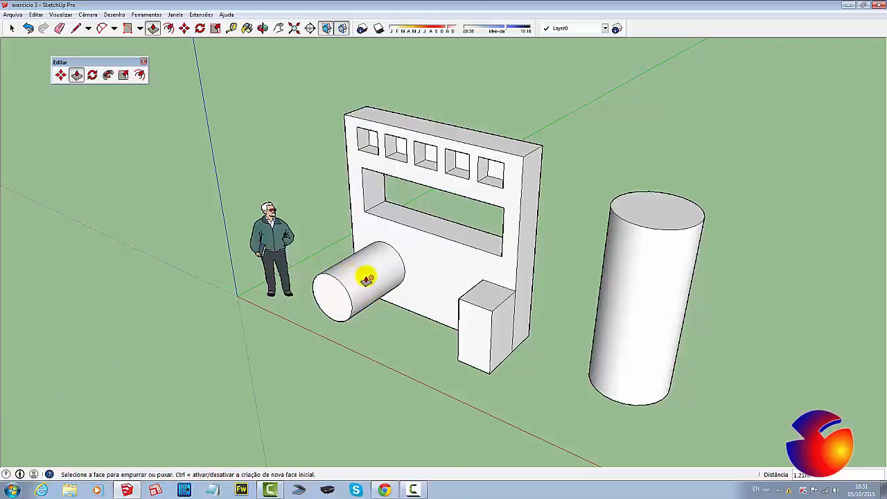
Step: Draw a line about 0.78 m long across the horizontal cylinder's end face to split it into two halves
{"action": "left_click", "coordinate": [76, 28]}
{"action": "left_click", "coordinate": [329, 299]}
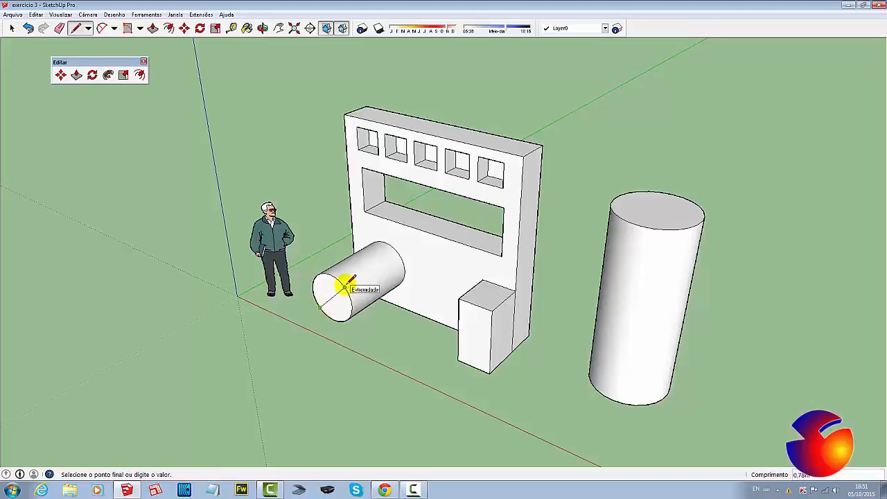
{"action": "left_click", "coordinate": [345, 285]}
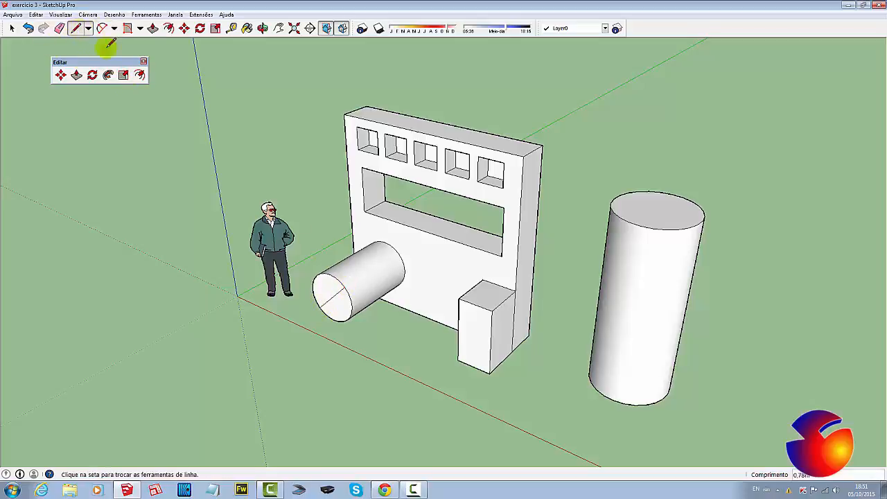
Step: Push the lower half of the horizontal cylinder's end face back about 0.82 m toward the wall
{"action": "left_click", "coordinate": [152, 29]}
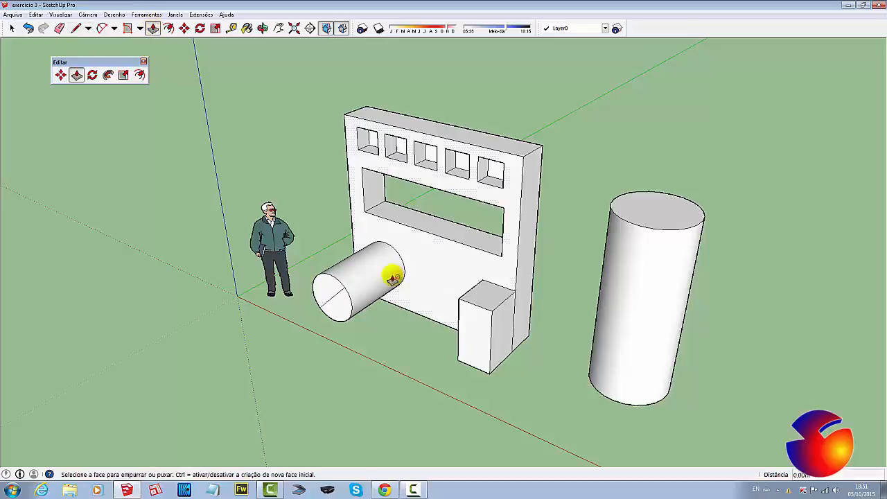
{"action": "left_click", "coordinate": [334, 312]}
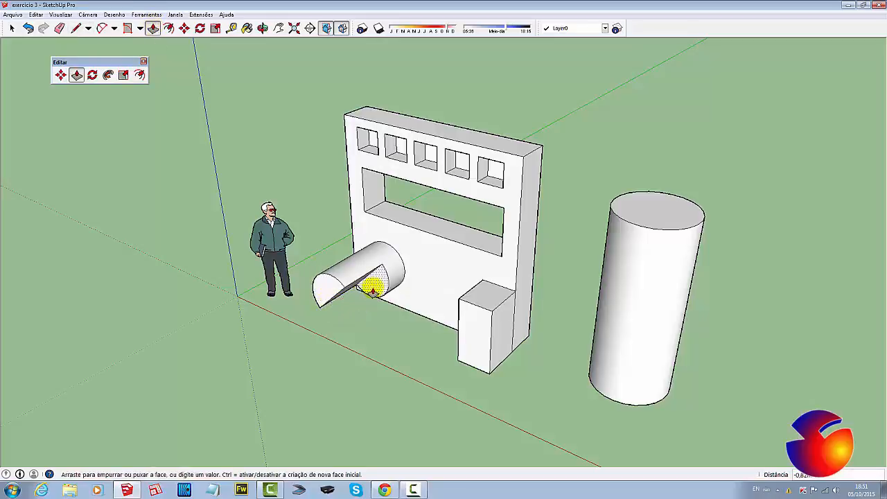
{"action": "left_click", "coordinate": [372, 289]}
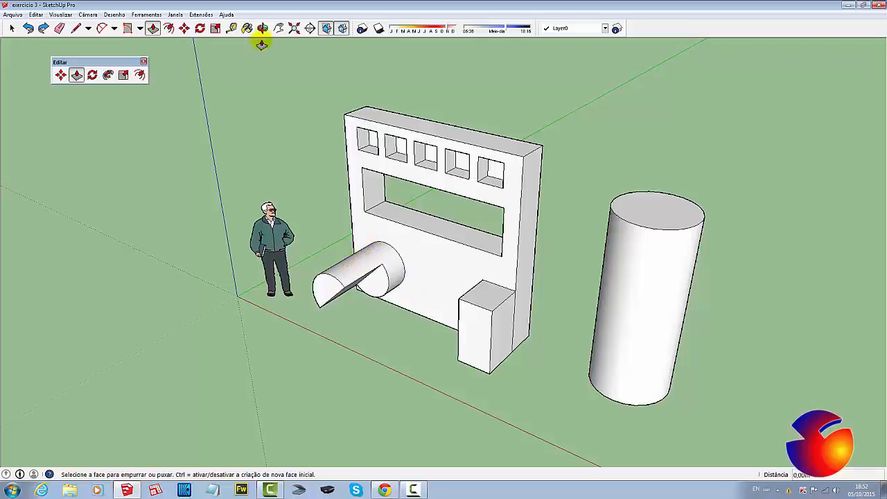
Step: Pull the standing cylinder's top face up about 0.34 m using Push/Pull's option to create a new starting face
{"action": "key", "text": "ctrl"}
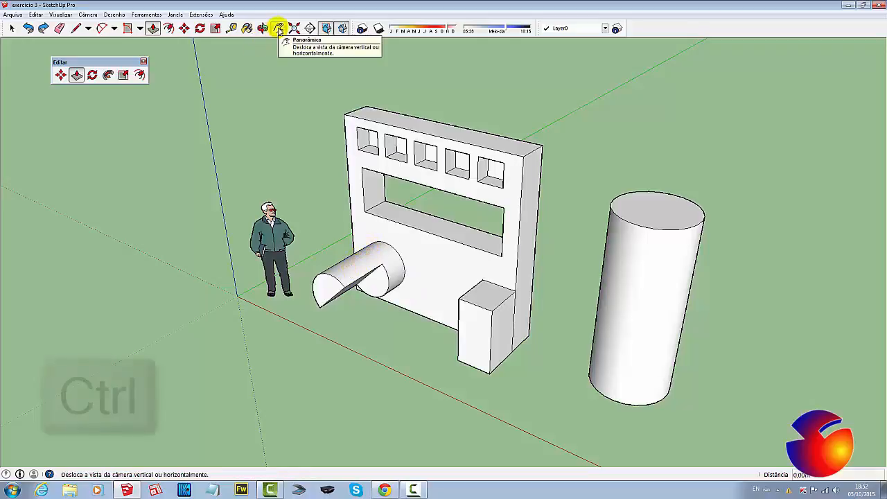
{"action": "key", "text": "alt"}
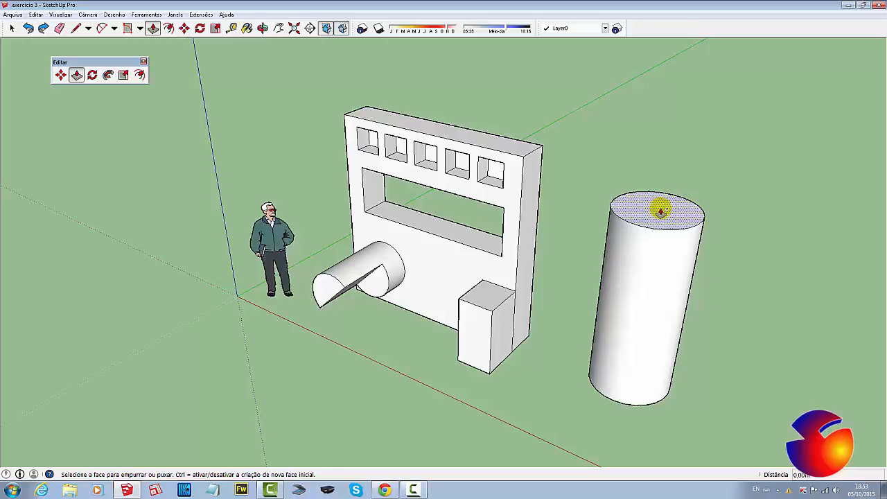
{"action": "left_click", "coordinate": [660, 211]}
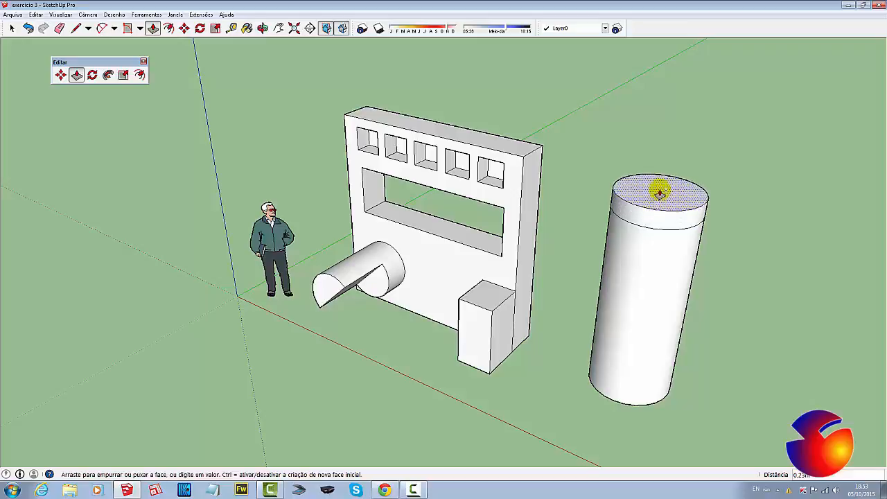
{"action": "left_click_drag", "start_coordinate": [660, 194], "coordinate": [661, 183]}
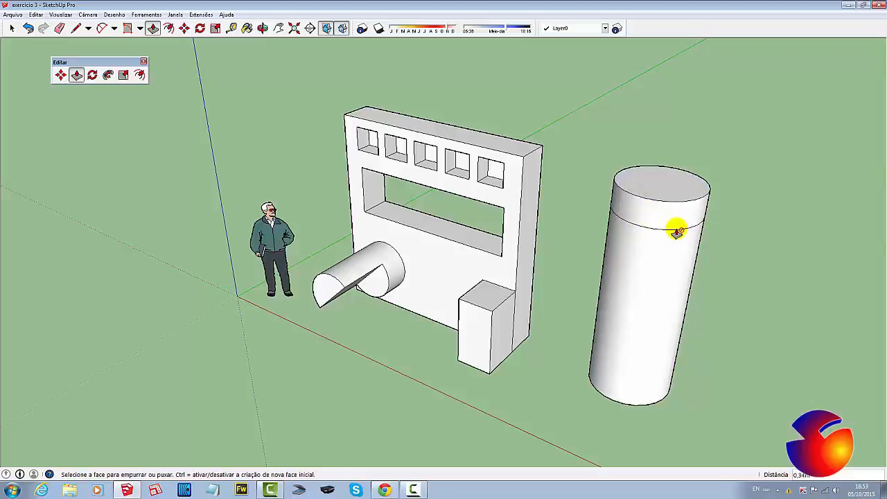
Step: Stack another section about 0.36 m high on the standing cylinder's top, again creating a new starting face with Push/Pull
{"action": "left_click", "coordinate": [659, 184]}
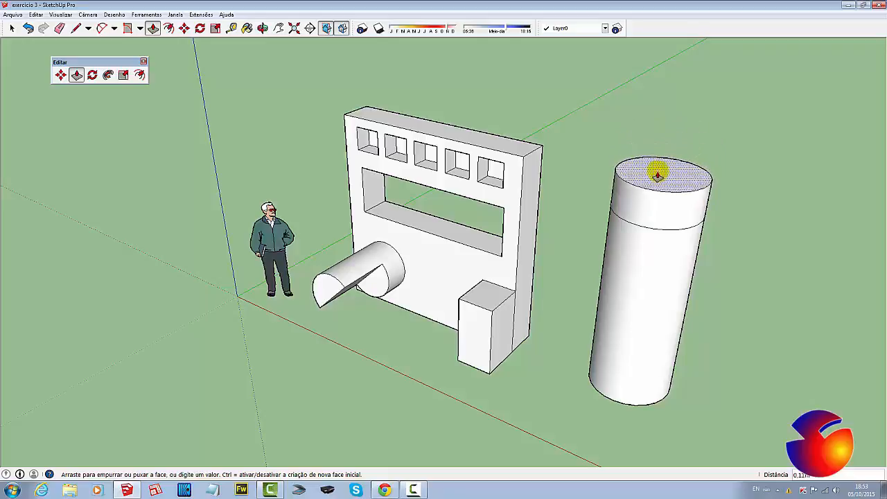
{"action": "left_click", "coordinate": [657, 176]}
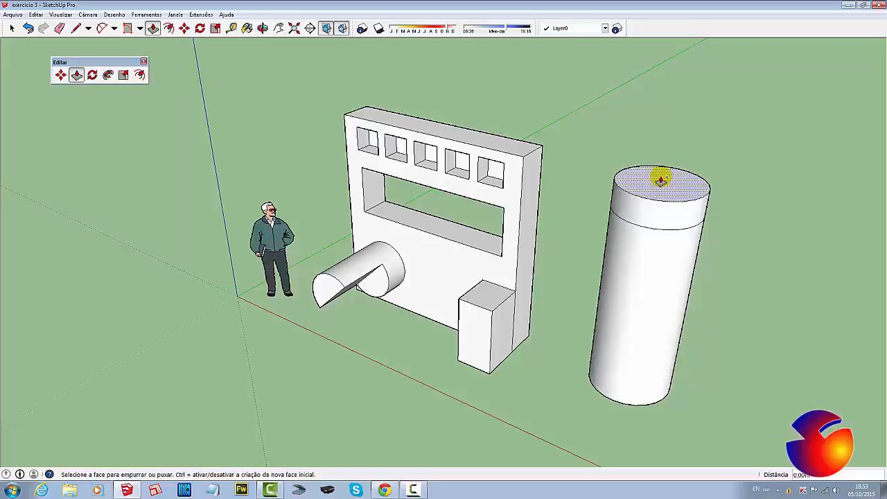
{"action": "left_click_drag", "start_coordinate": [660, 179], "coordinate": [651, 141]}
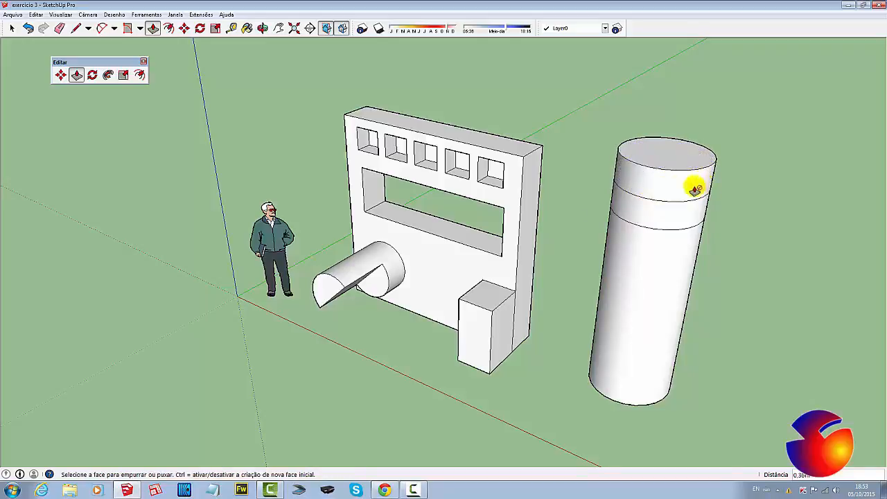
Step: Place a vertical section plane on the side of the standing cylinder
{"action": "left_click", "coordinate": [12, 28]}
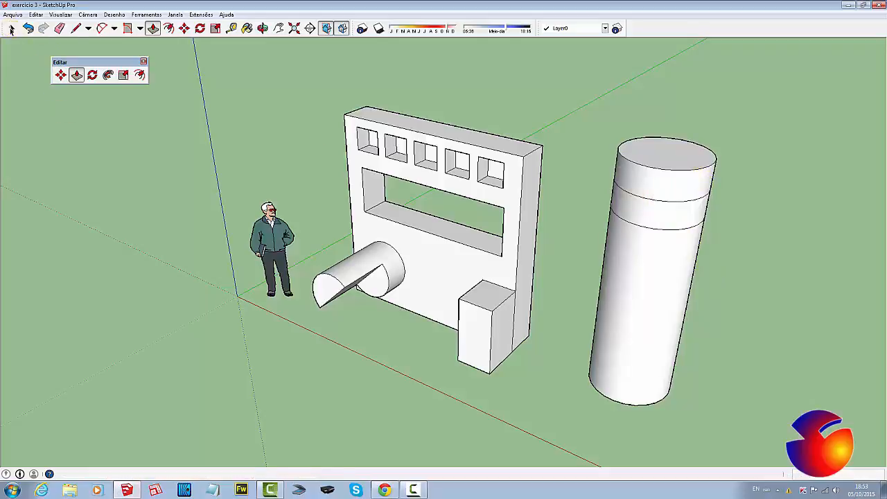
{"action": "left_click", "coordinate": [310, 28]}
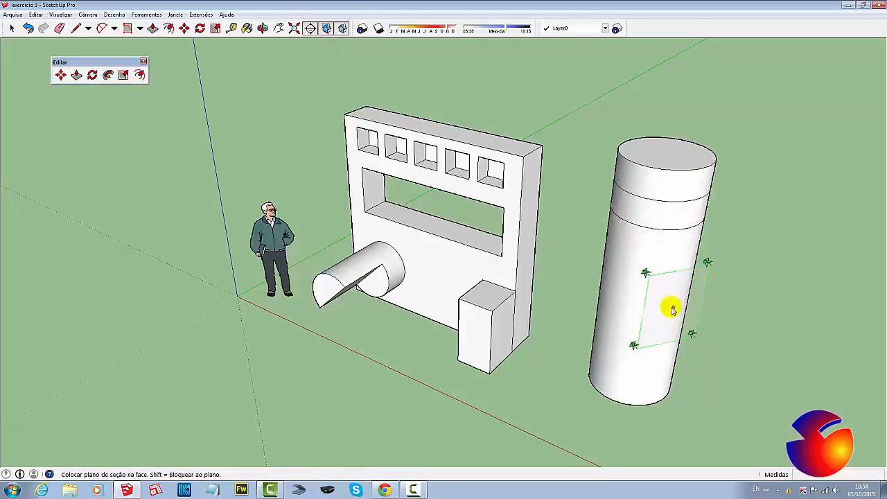
{"action": "left_click", "coordinate": [672, 309]}
Step: Select the section plane and move it deeper into the standing cylinder to expose its interior faces
{"action": "left_click", "coordinate": [777, 141]}
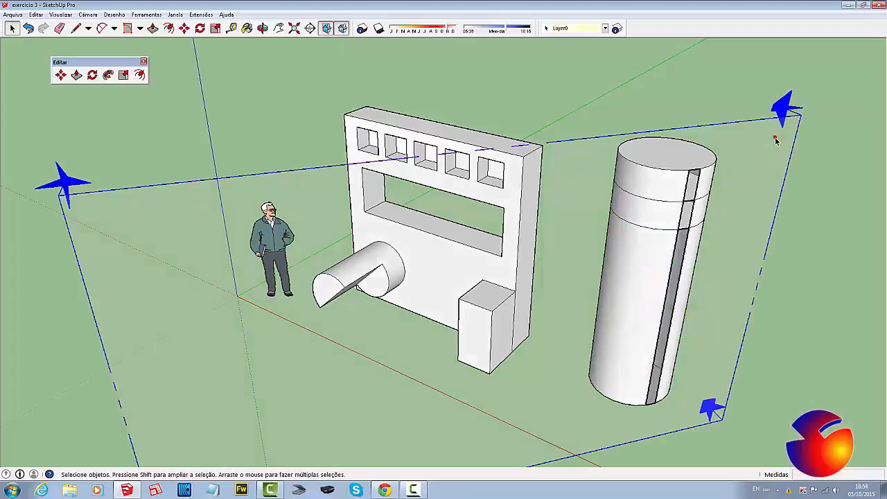
{"action": "left_click", "coordinate": [184, 28]}
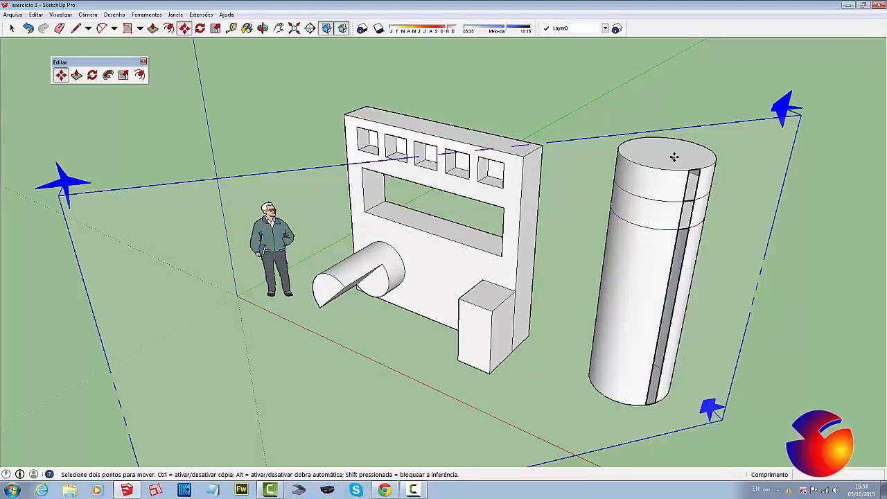
{"action": "left_click_drag", "start_coordinate": [746, 151], "coordinate": [724, 139]}
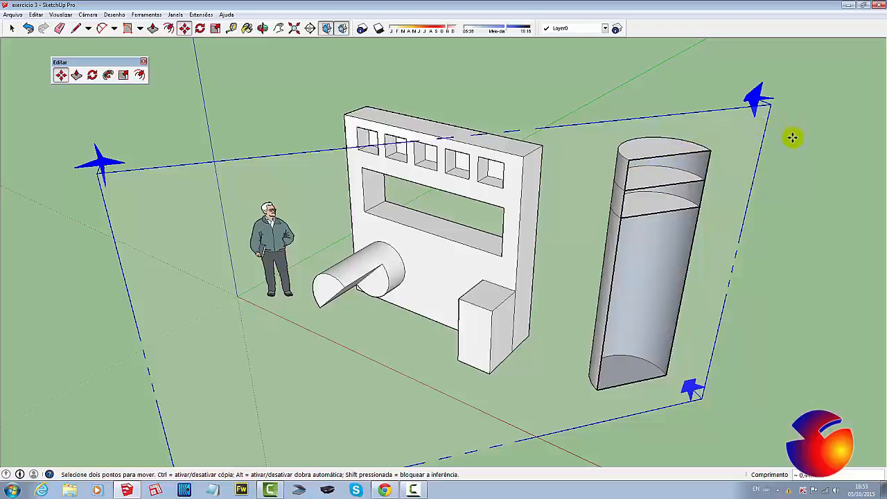
Step: Undo the section plane's move and placement and the two sections stacked on the standing cylinder
{"action": "key", "text": "ctrl+z"}
{"action": "key", "text": "ctrl+z"}
{"action": "key", "text": "ctrl+z"}
{"action": "key", "text": "ctrl+z"}
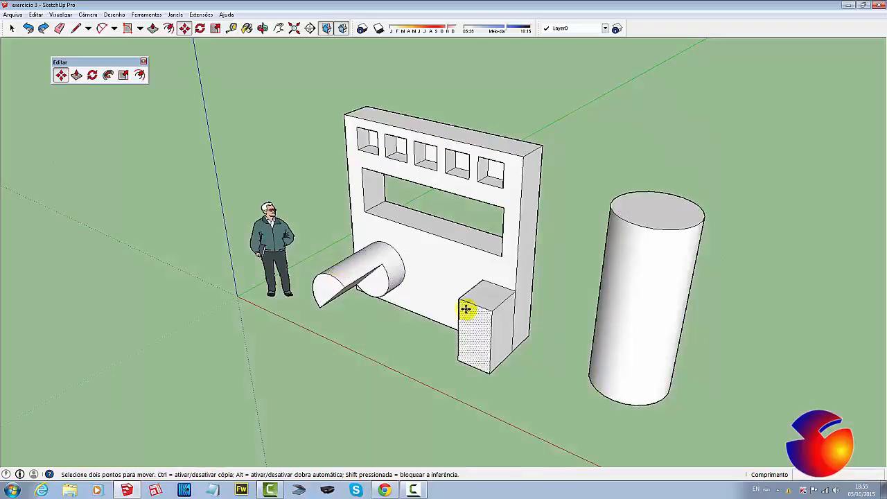
Step: Try pulling the wall's narrow end face next to the box outward about 0.42 m with Push/Pull, and undo it
{"action": "key", "text": "p"}
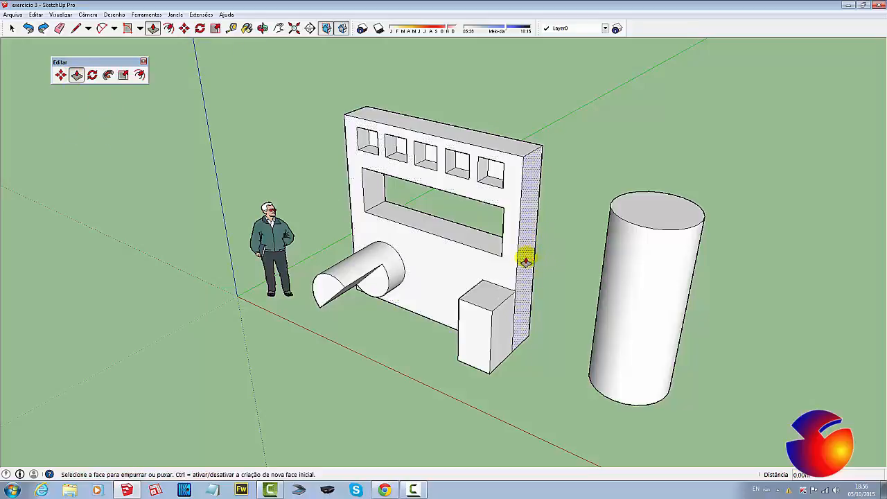
{"action": "left_click_drag", "start_coordinate": [526, 261], "coordinate": [551, 266]}
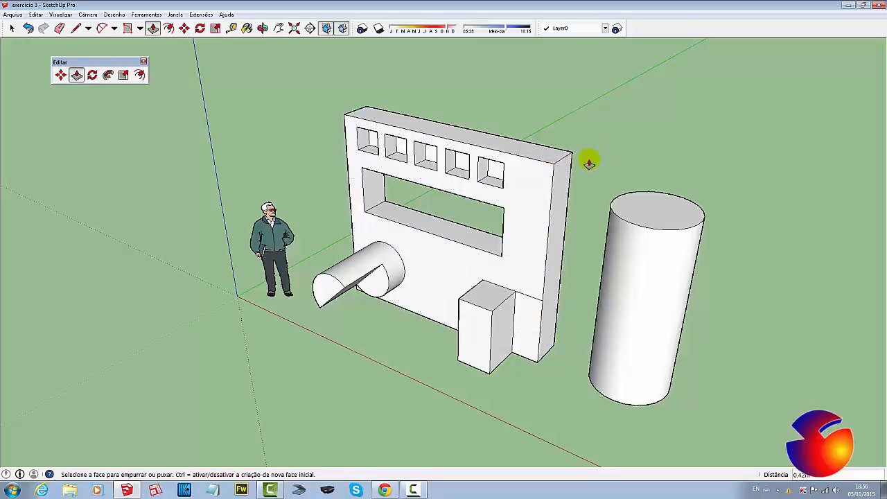
{"action": "key", "text": "ctrl+z"}
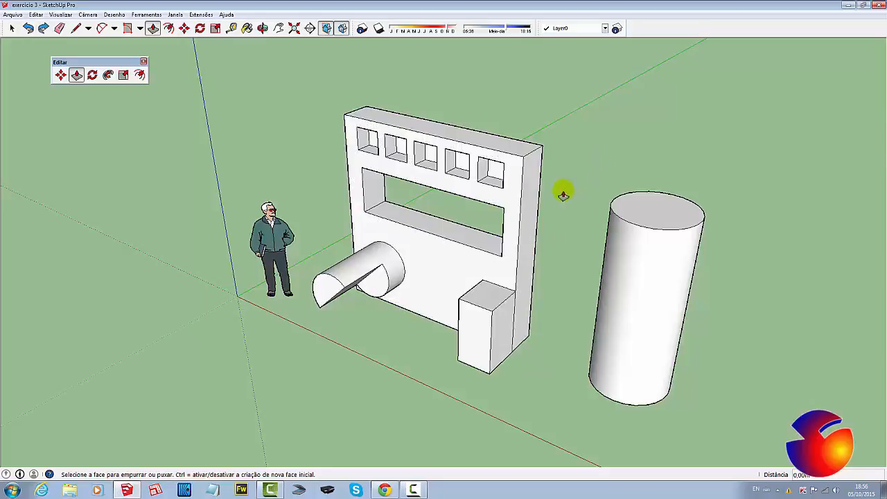
Step: Try stretching the wall's end face about 0.31 m with the box's side following, then pull another 0.35 m, and undo the pulls
{"action": "left_click", "coordinate": [529, 241]}
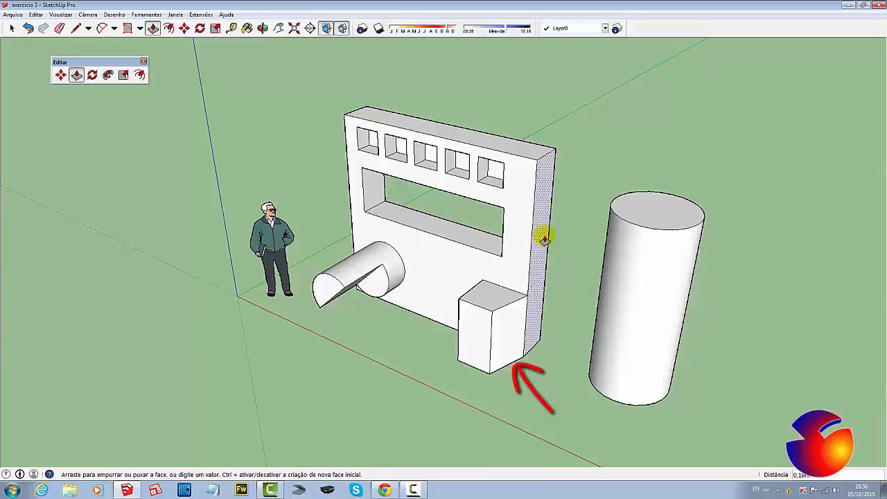
{"action": "left_click", "coordinate": [550, 244]}
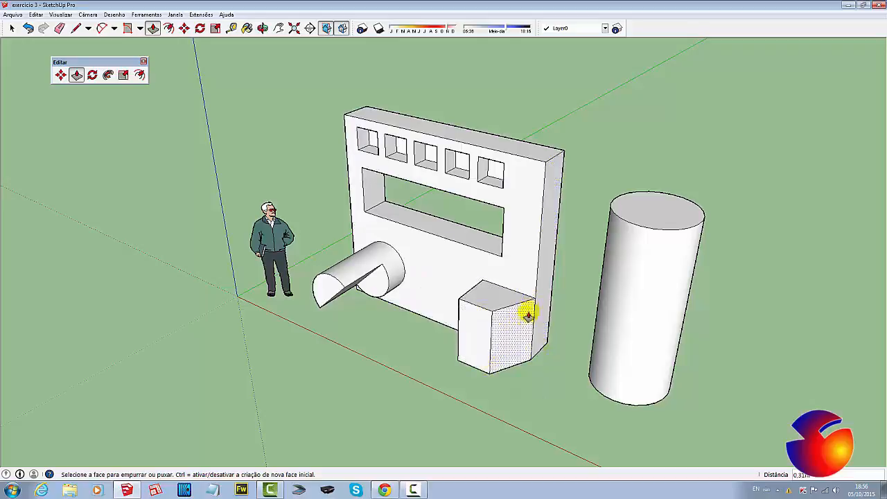
{"action": "left_click", "coordinate": [547, 265]}
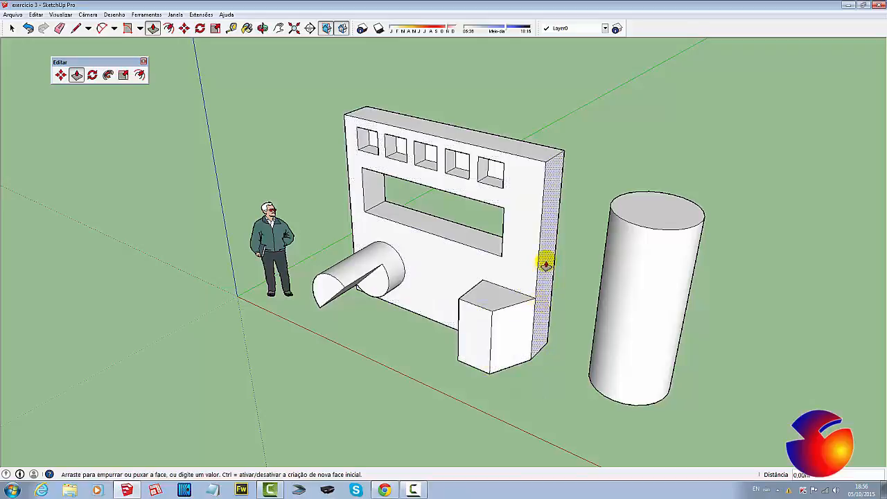
{"action": "left_click", "coordinate": [570, 271]}
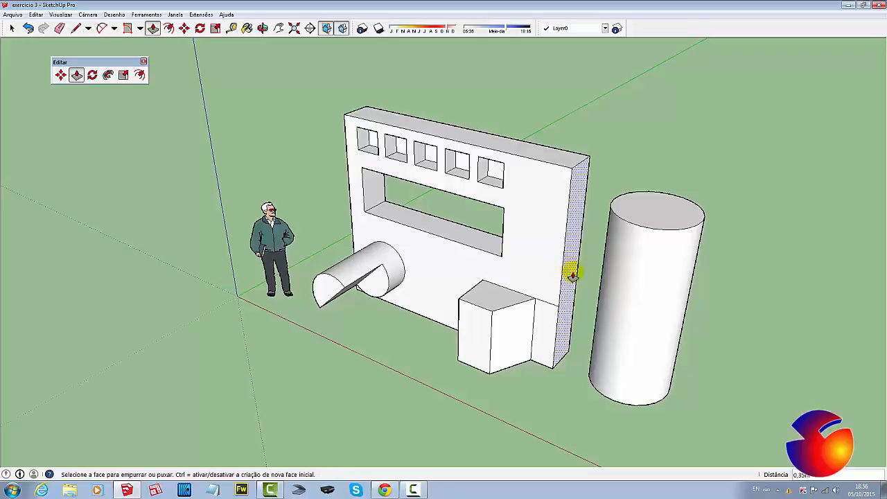
{"action": "key", "text": "ctrl+z"}
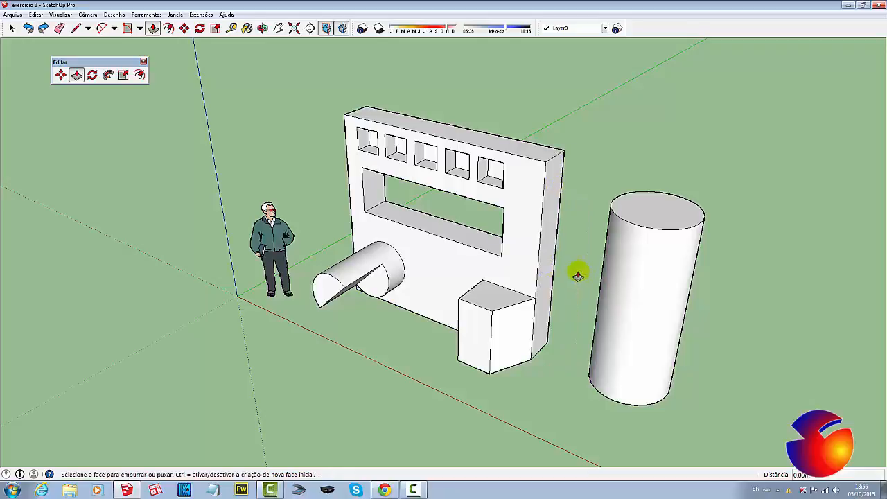
{"action": "key", "text": "ctrl+z"}
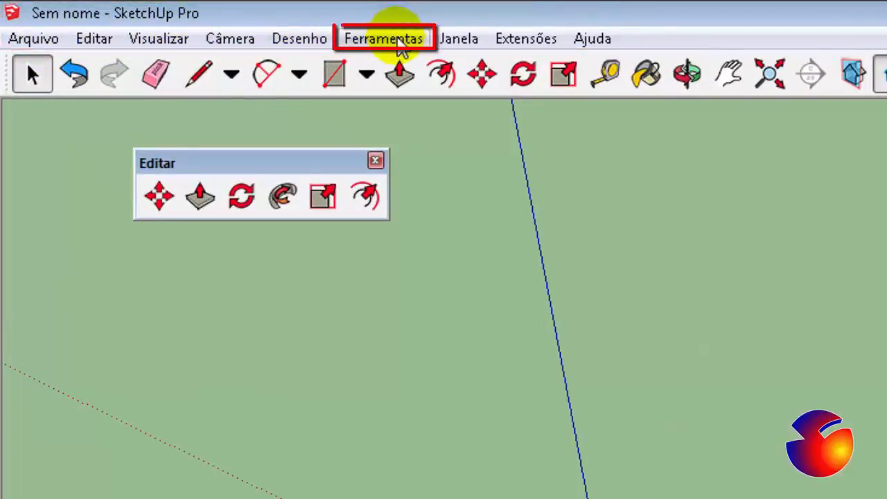
{"action": "left_click", "coordinate": [402, 43]}
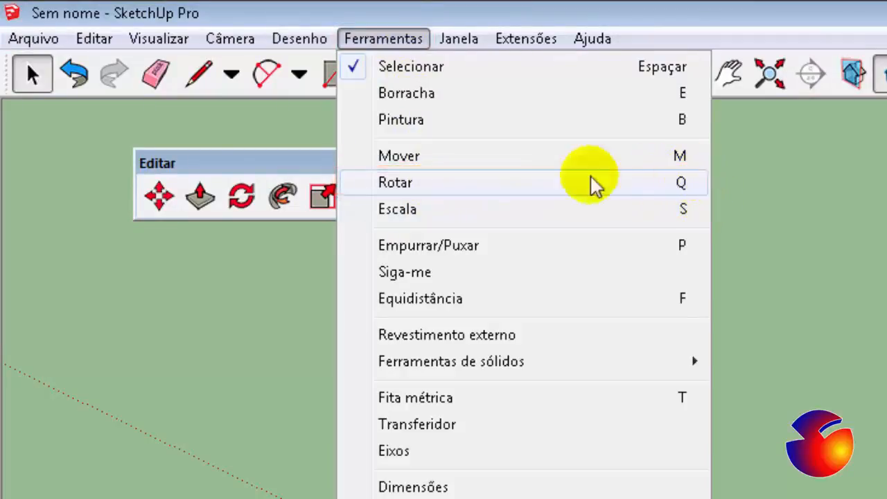
{"action": "left_click_drag", "start_coordinate": [224, 167], "coordinate": [172, 170]}
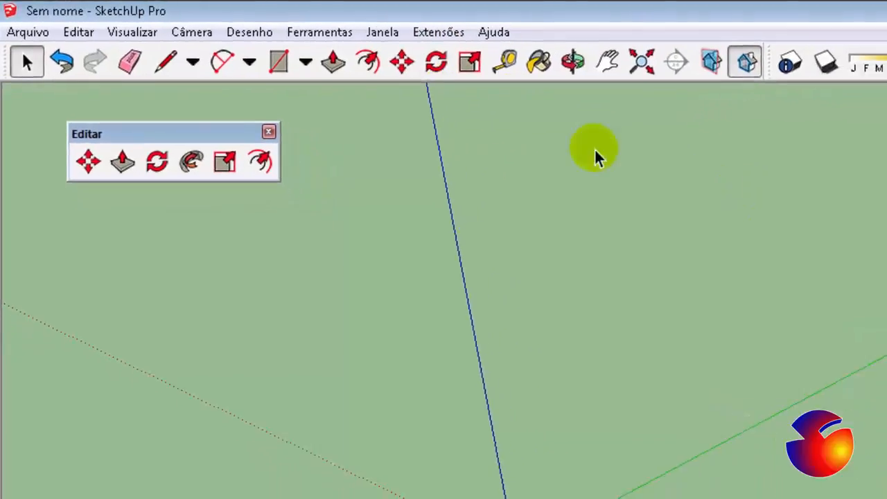
Step: Draw a rectangle with one side about 1.85 m on the ground between the red and green axes
{"action": "left_click", "coordinate": [573, 61]}
{"action": "left_click_drag", "start_coordinate": [469, 425], "coordinate": [345, 287]}
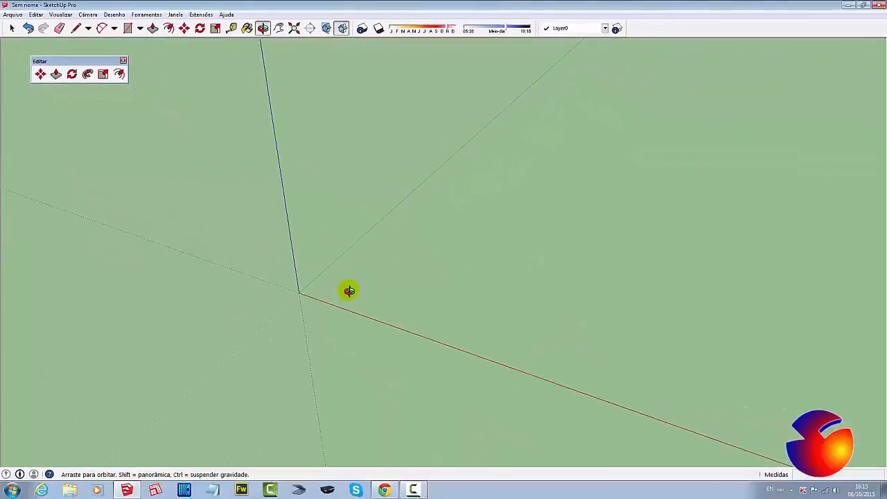
{"action": "left_click", "coordinate": [278, 28]}
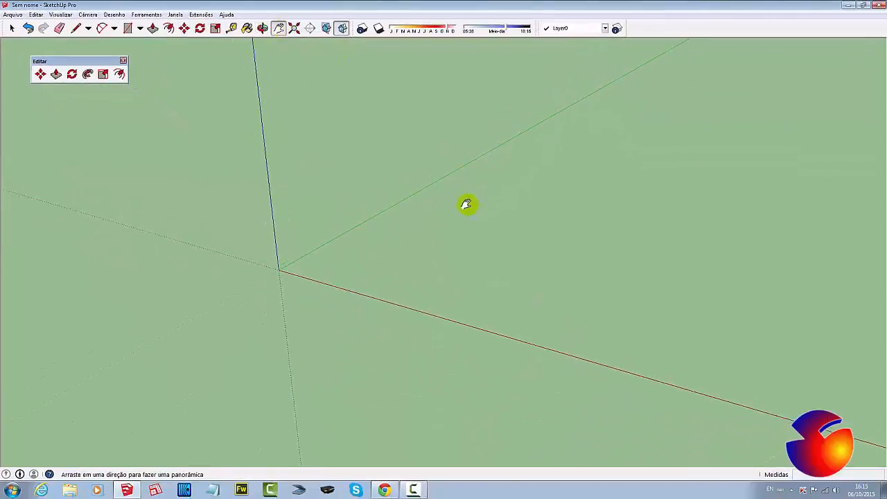
{"action": "left_click_drag", "start_coordinate": [465, 204], "coordinate": [446, 256]}
{"action": "key", "text": "space"}
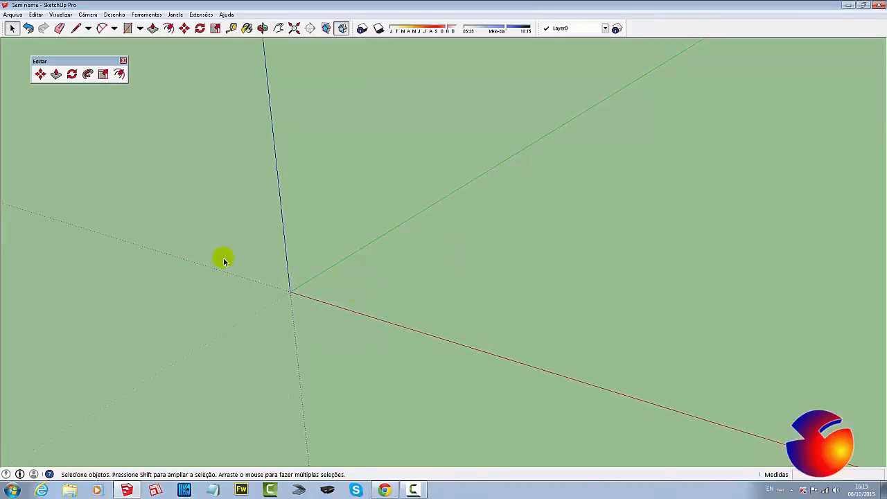
{"action": "left_click", "coordinate": [128, 29]}
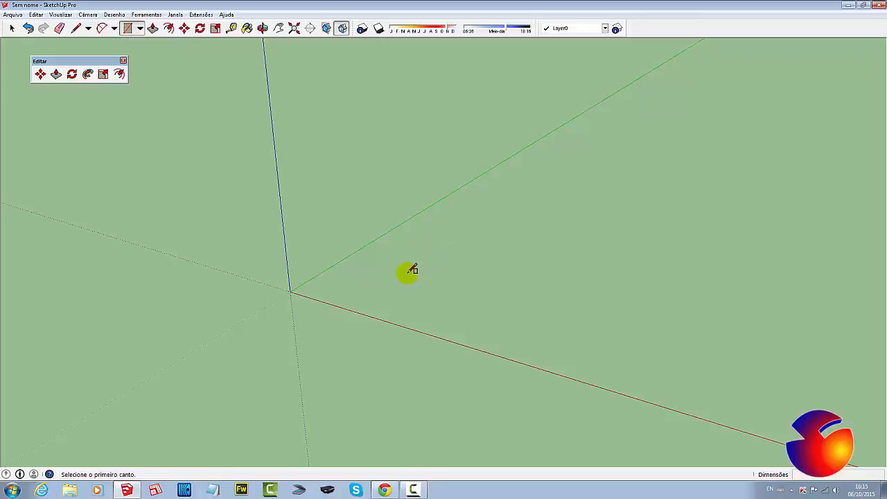
{"action": "left_click", "coordinate": [409, 273]}
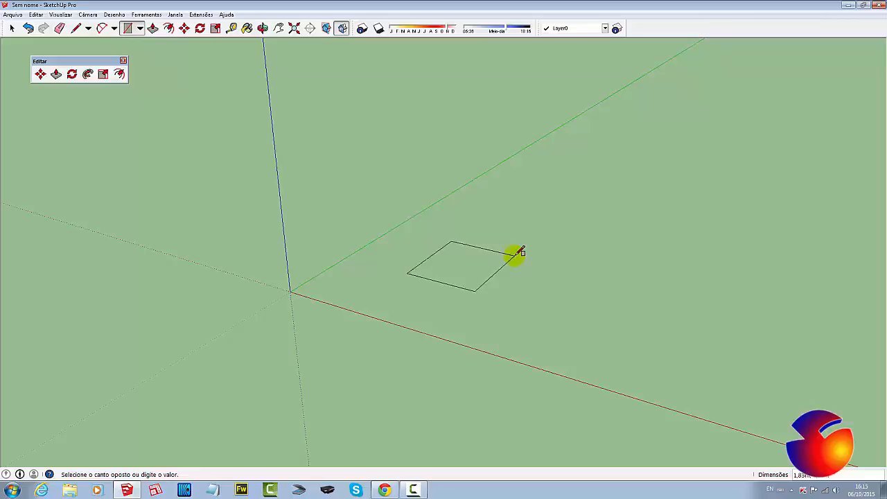
{"action": "left_click", "coordinate": [515, 255]}
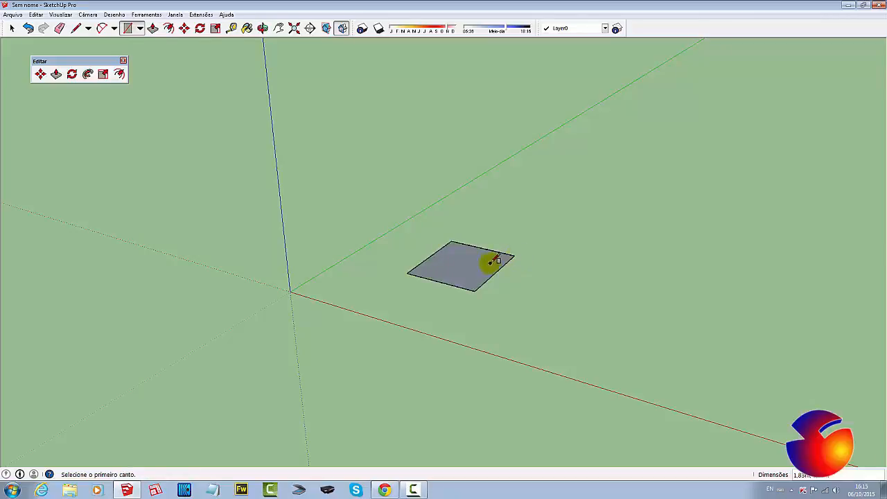
Step: Reverse the rectangle's face so that its front side points upward, and clear the selection
{"action": "left_click", "coordinate": [11, 27]}
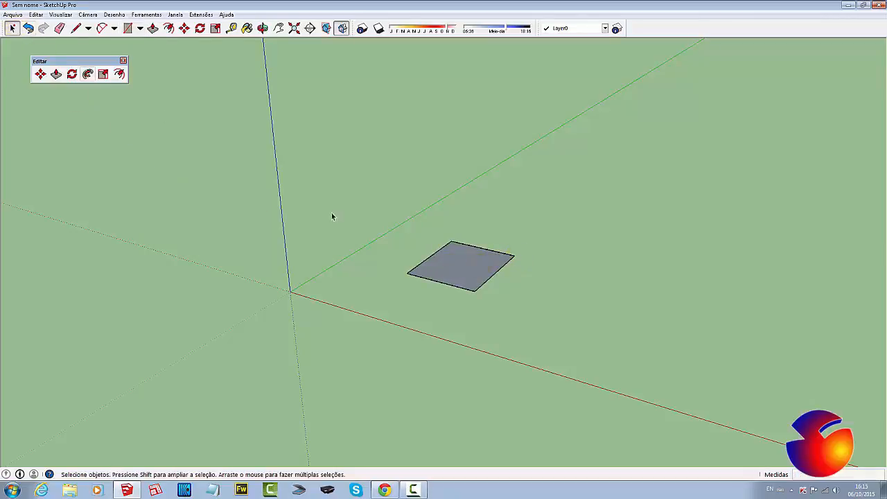
{"action": "left_click", "coordinate": [461, 268]}
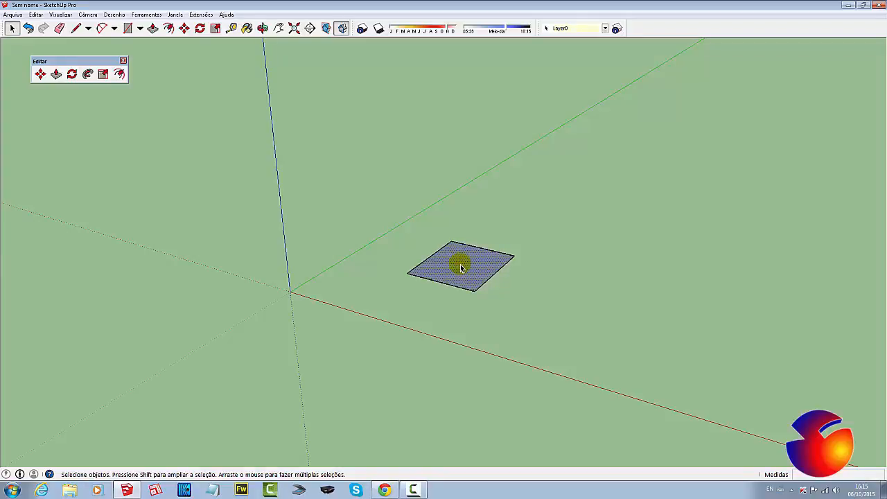
{"action": "right_click", "coordinate": [461, 267]}
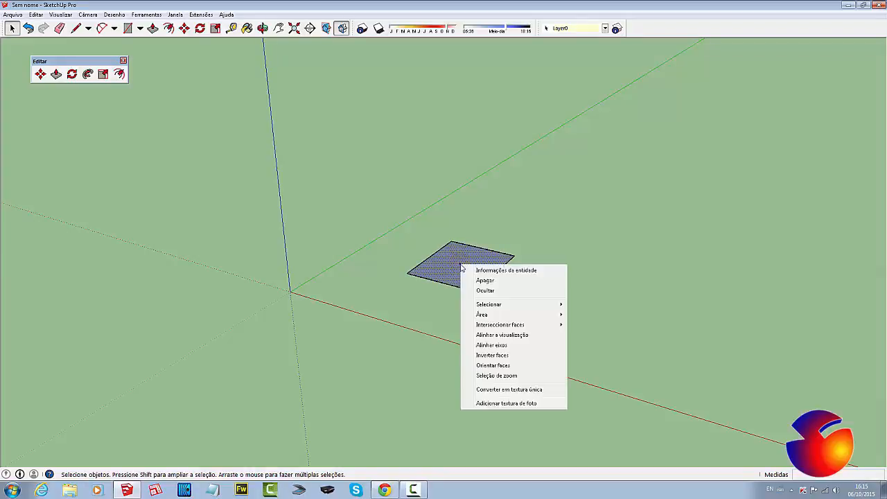
{"action": "left_click", "coordinate": [513, 355]}
{"action": "left_click", "coordinate": [545, 303]}
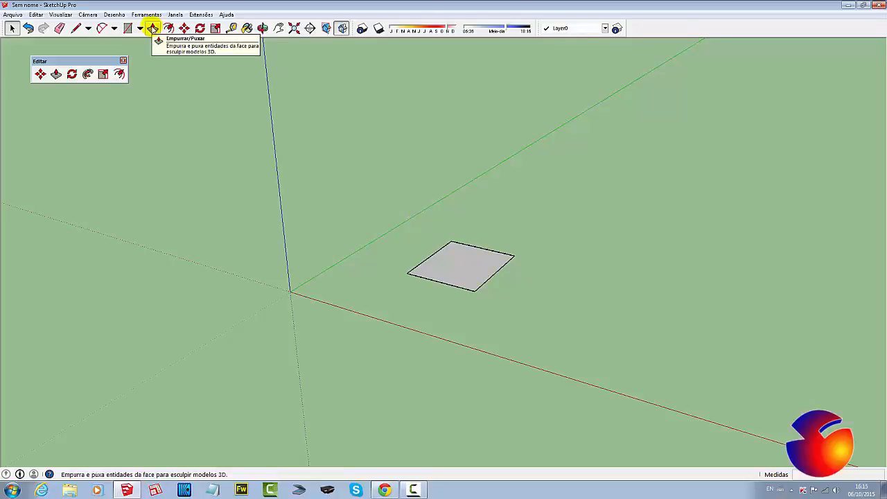
Step: Extrude the rectangle upward into a box with Push/Pull
{"action": "left_click", "coordinate": [153, 27]}
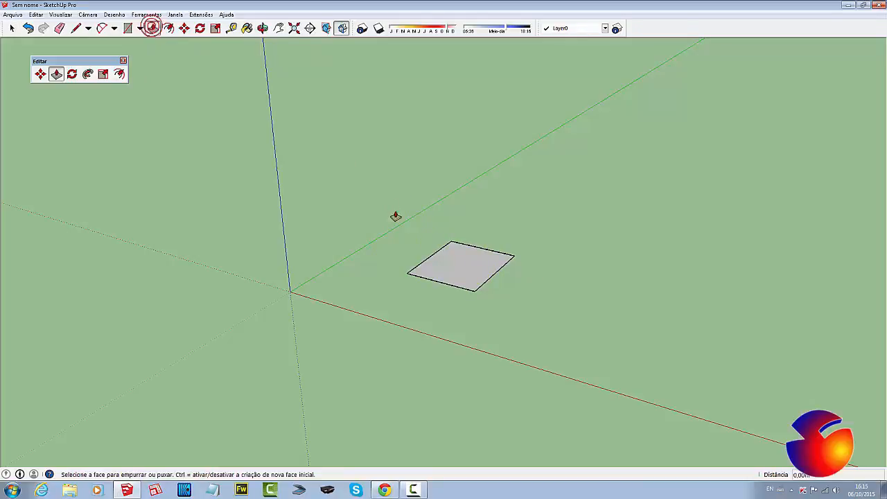
{"action": "left_click_drag", "start_coordinate": [462, 271], "coordinate": [449, 175]}
{"action": "key", "text": "space"}
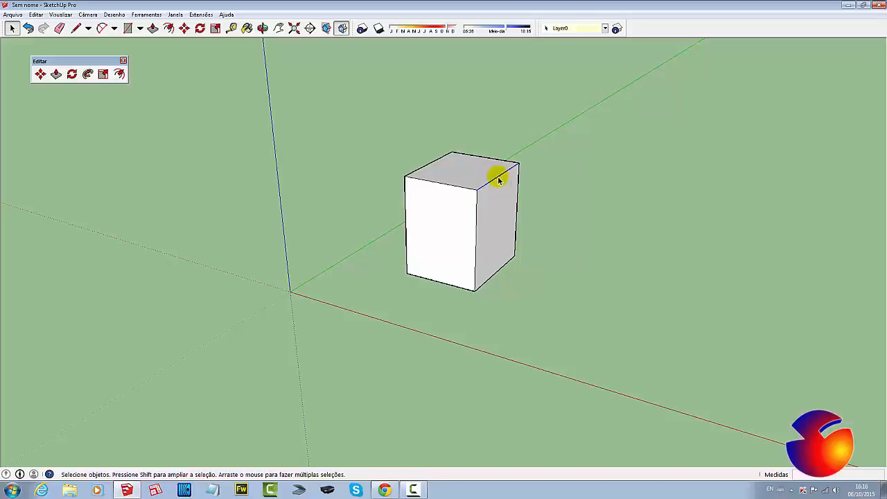
Step: Move the box's upper edge on the side away from the origin about 0.82 m inward along the red axis to slope that side
{"action": "left_click", "coordinate": [184, 28]}
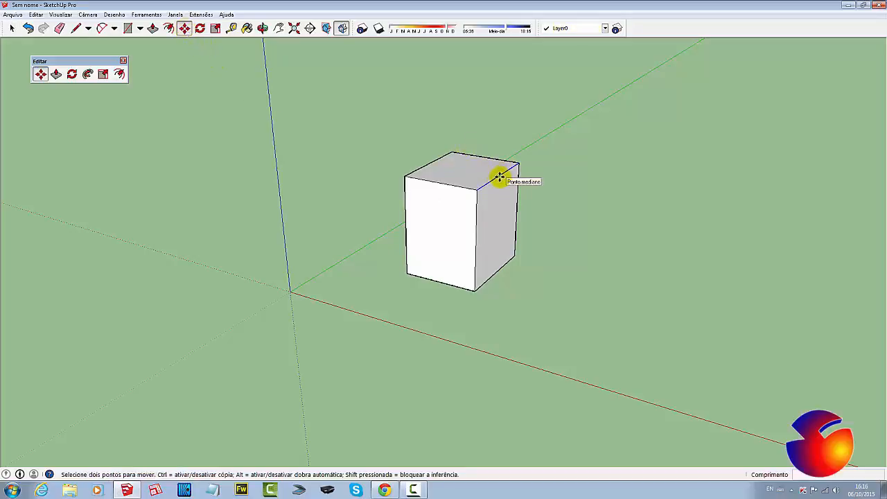
{"action": "left_click_drag", "start_coordinate": [501, 177], "coordinate": [466, 168]}
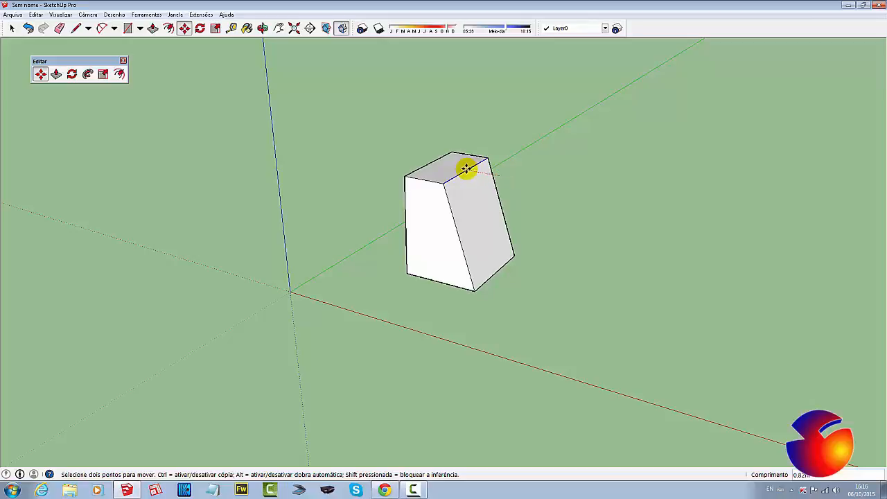
{"action": "left_click", "coordinate": [466, 169]}
Step: Select the whole sloped solid, including all its connected faces and edges
{"action": "left_click", "coordinate": [11, 28]}
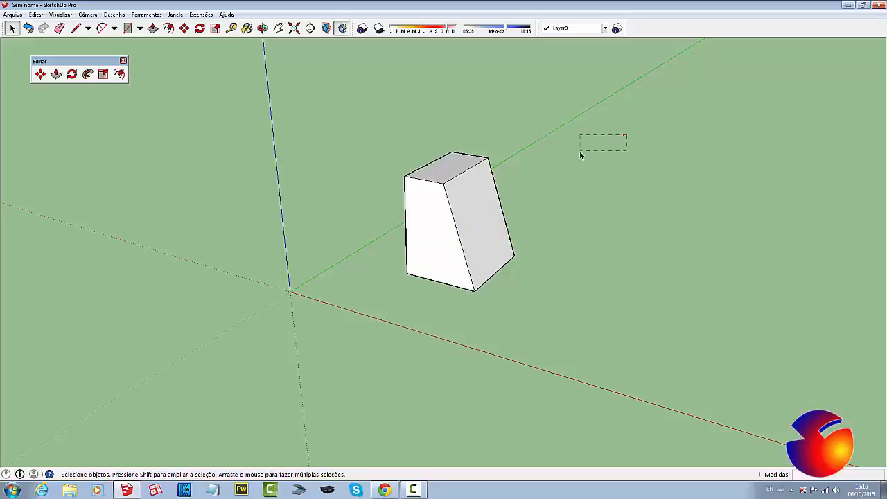
{"action": "left_click_drag", "start_coordinate": [581, 156], "coordinate": [311, 320]}
{"action": "left_click", "coordinate": [592, 324]}
{"action": "triple_click", "coordinate": [477, 221]}
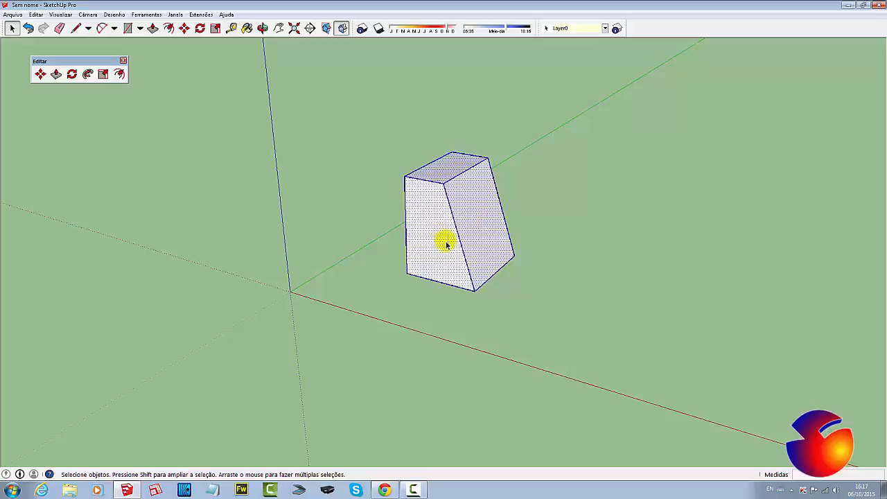
{"action": "left_click", "coordinate": [72, 74]}
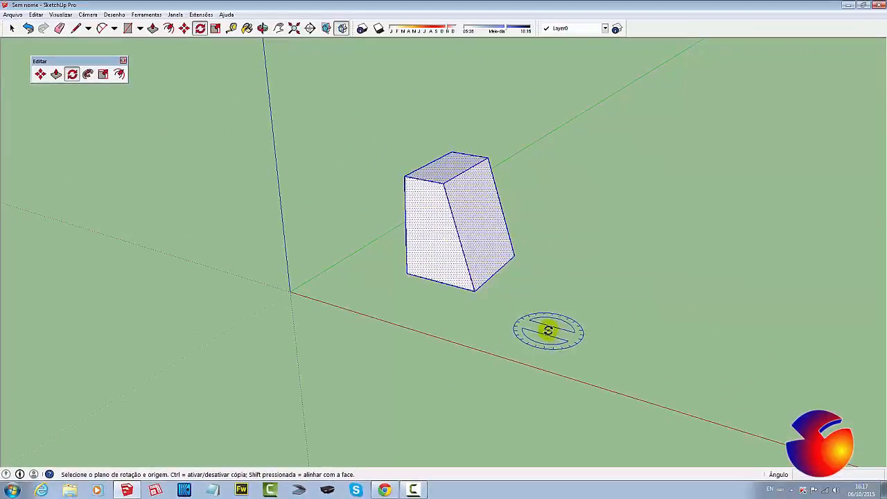
{"action": "key", "text": "space"}
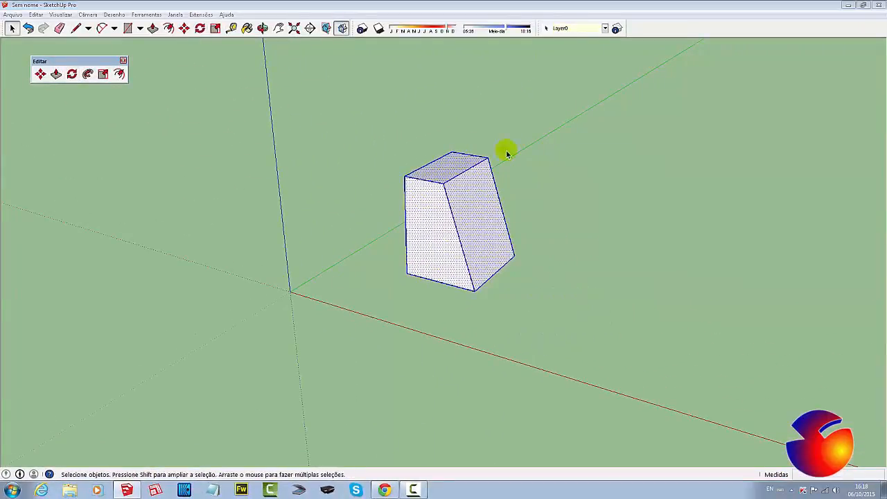
Step: Try to rotate the selected solid about a free ground point beside it, using an arbitrary reference direction
{"action": "left_click", "coordinate": [72, 75]}
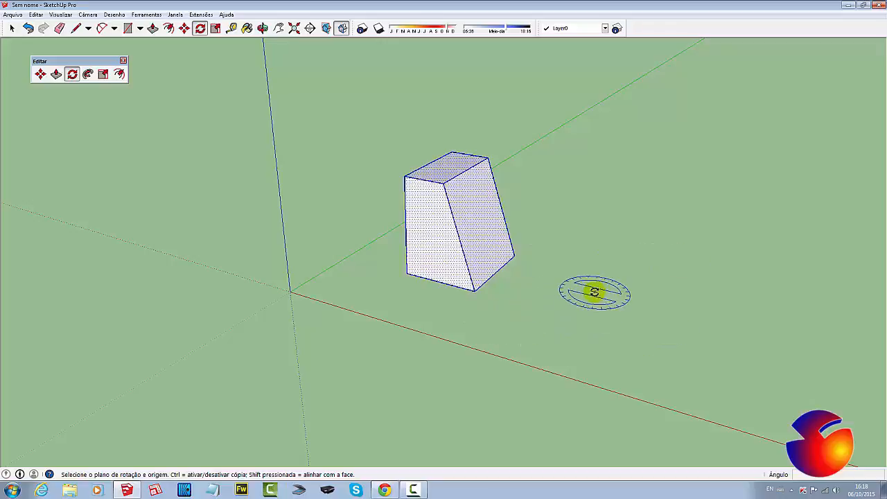
{"action": "left_click", "coordinate": [594, 295]}
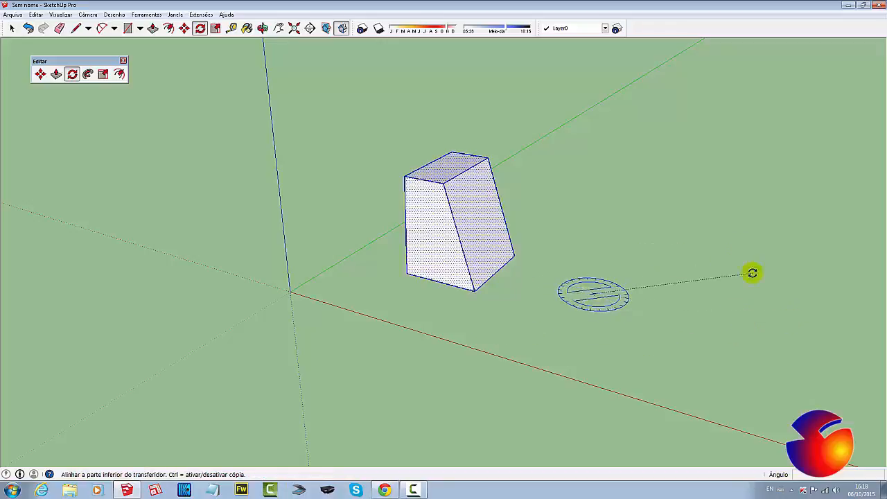
{"action": "left_click", "coordinate": [649, 284]}
{"action": "key", "text": "Escape"}
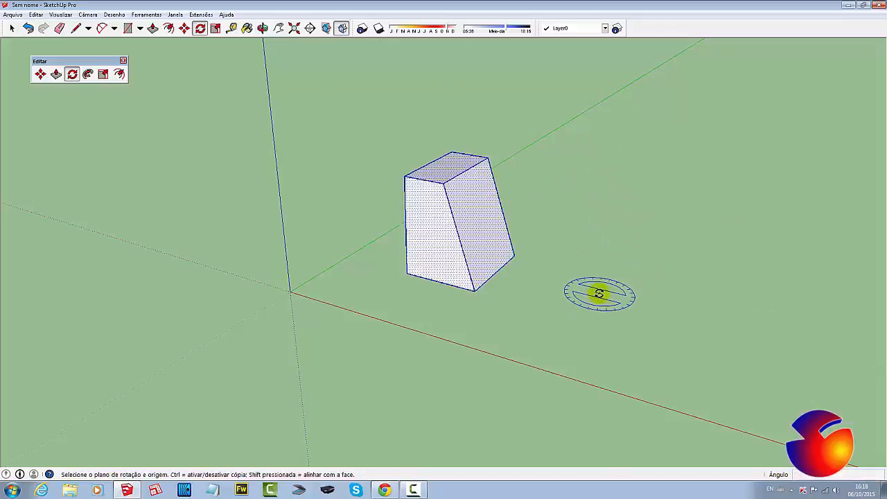
{"action": "left_click", "coordinate": [599, 292]}
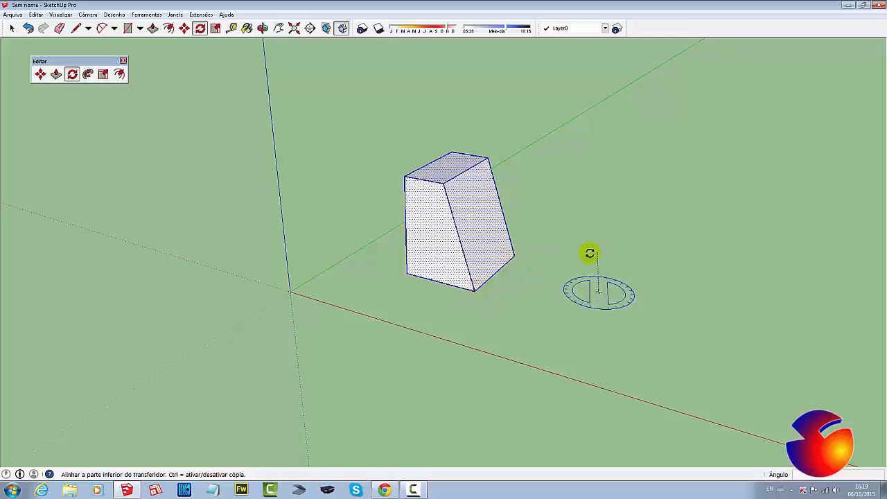
{"action": "left_click", "coordinate": [497, 112]}
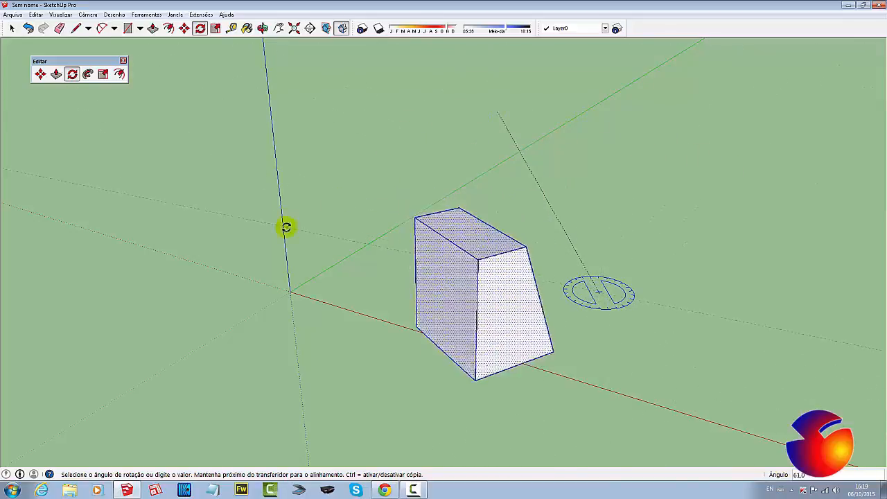
{"action": "left_click", "coordinate": [448, 148]}
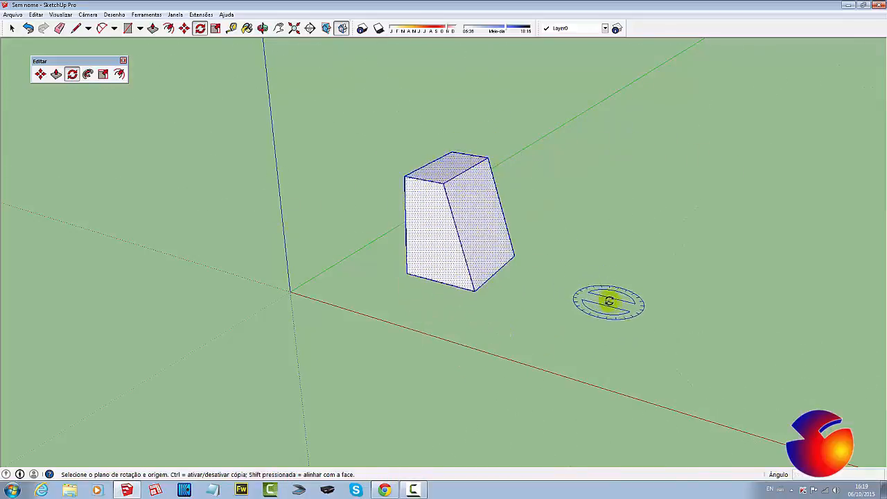
Step: Try to rotate the solid about the free ground point with its nearest bottom corner as reference, testing other reference points too
{"action": "left_click", "coordinate": [600, 294]}
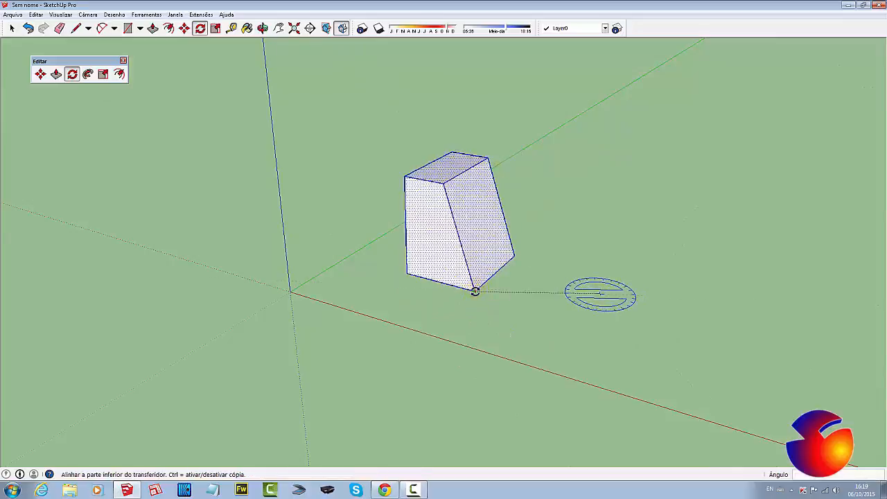
{"action": "left_click", "coordinate": [475, 291]}
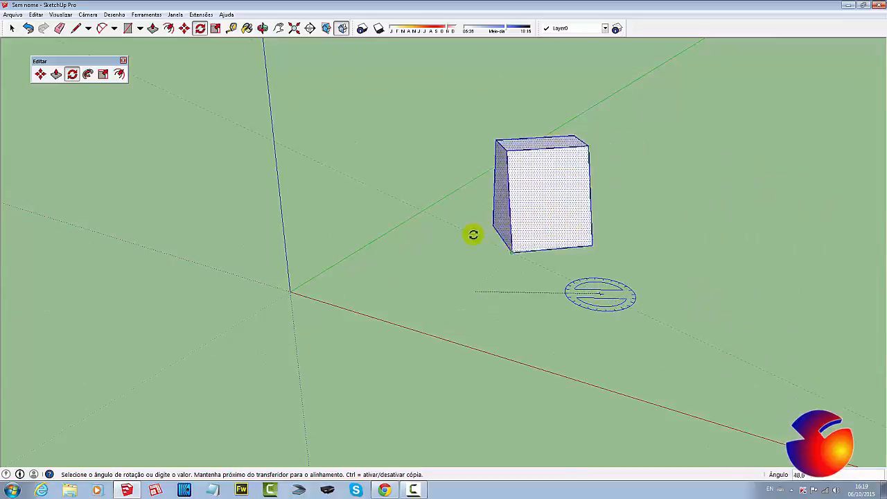
{"action": "left_click", "coordinate": [548, 291]}
{"action": "left_click", "coordinate": [615, 307]}
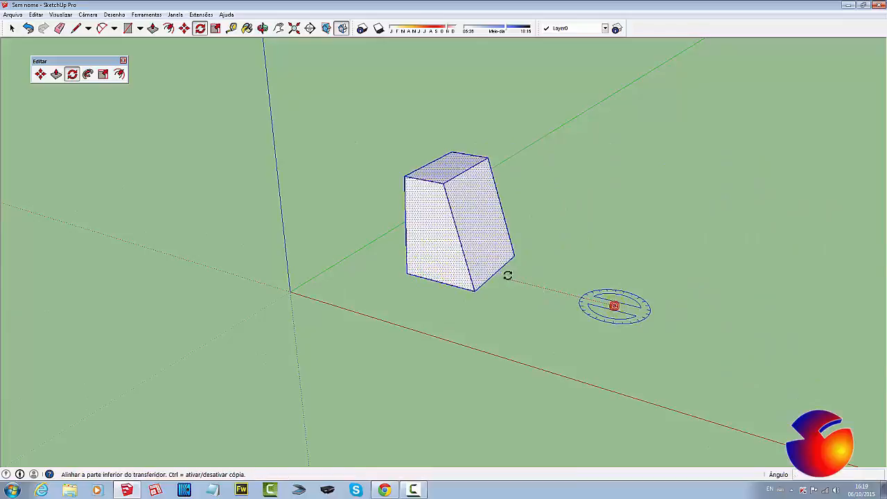
{"action": "left_click", "coordinate": [498, 273]}
{"action": "left_click", "coordinate": [586, 260]}
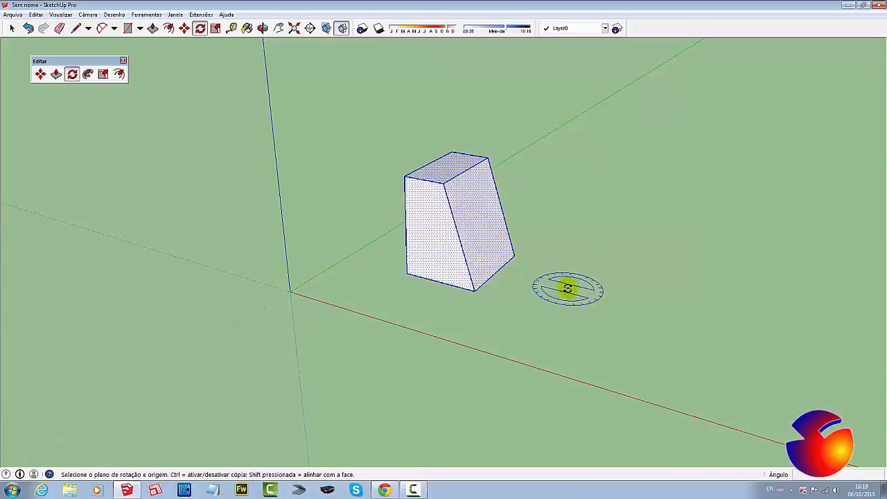
{"action": "left_click", "coordinate": [631, 323]}
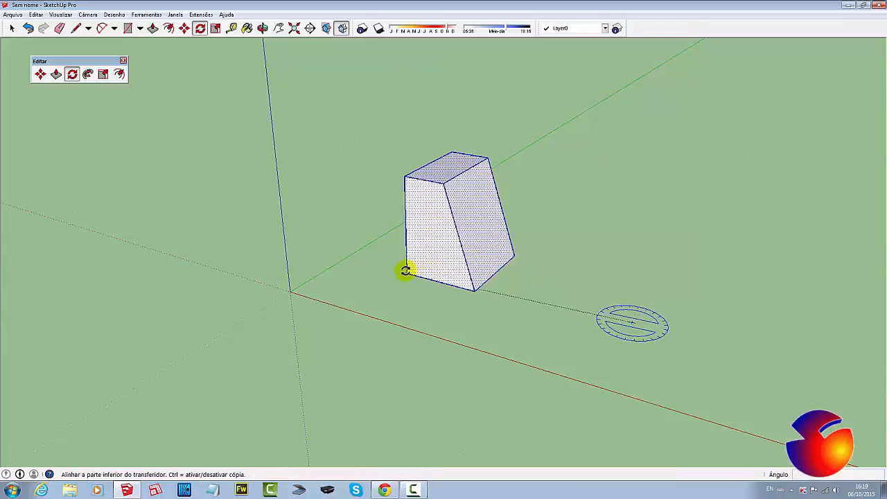
Step: Draw a ground line beside the solid parallel to the green axis, ending in red-axis alignment with the solid's far bottom corner
{"action": "left_click", "coordinate": [75, 28]}
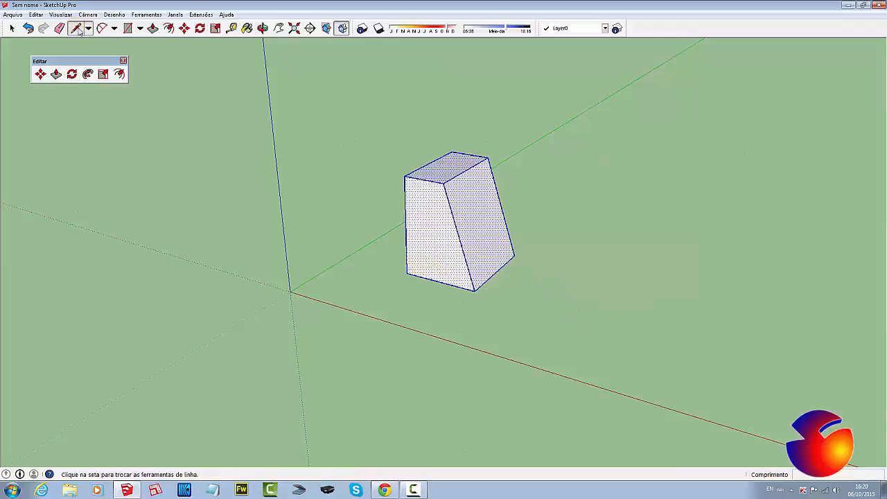
{"action": "left_click", "coordinate": [619, 280]}
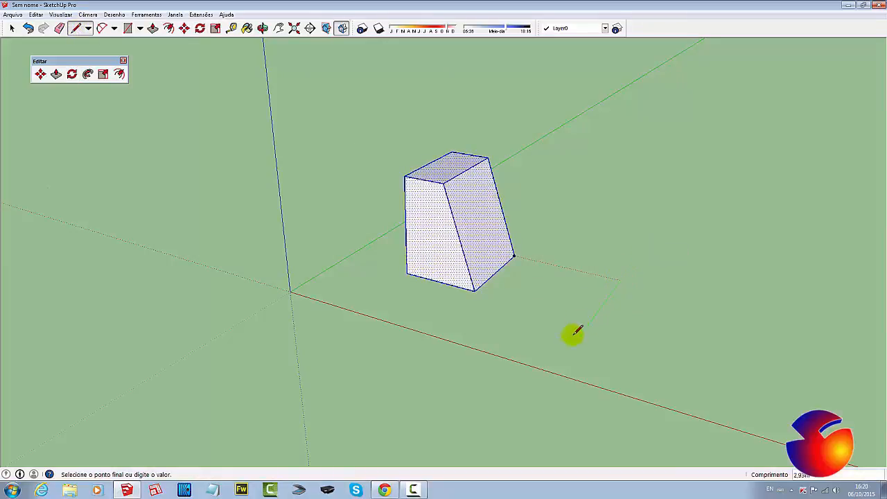
{"action": "key", "text": "Escape"}
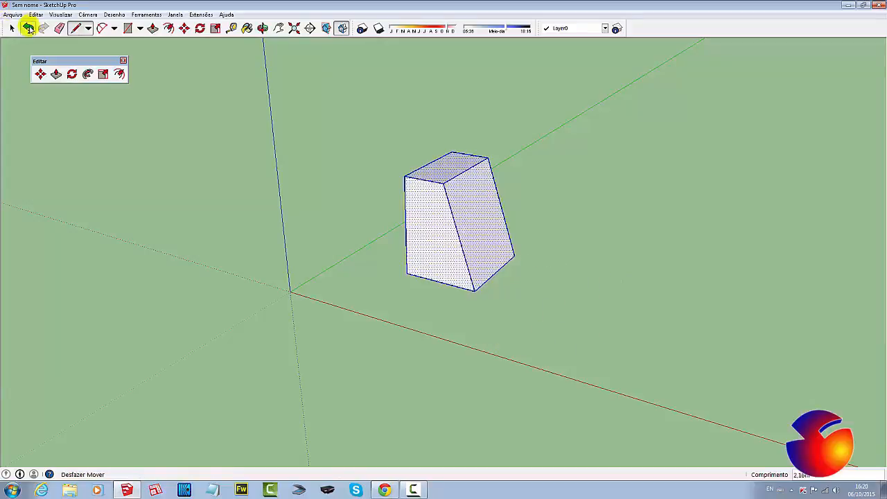
{"action": "left_click", "coordinate": [554, 340]}
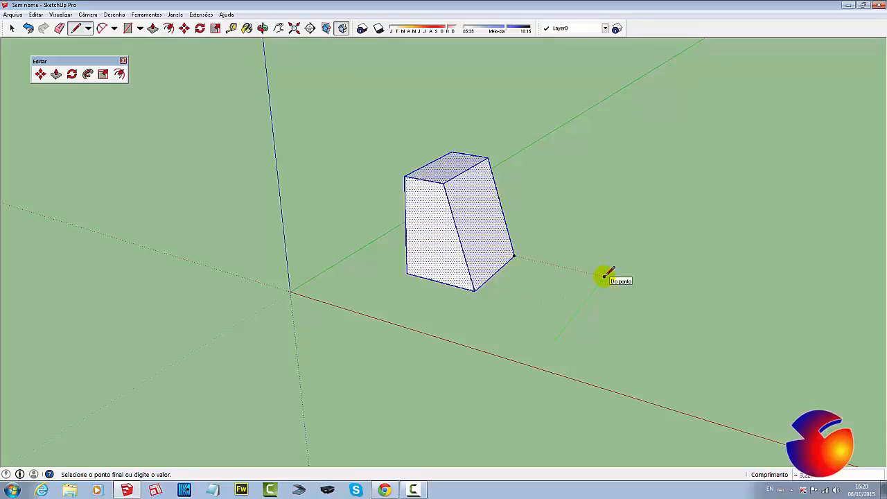
{"action": "left_click", "coordinate": [604, 276]}
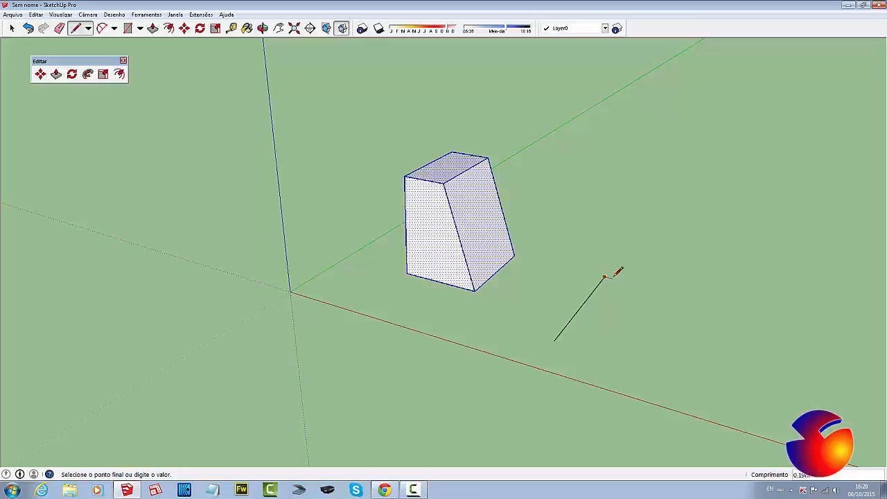
{"action": "left_click", "coordinate": [12, 28]}
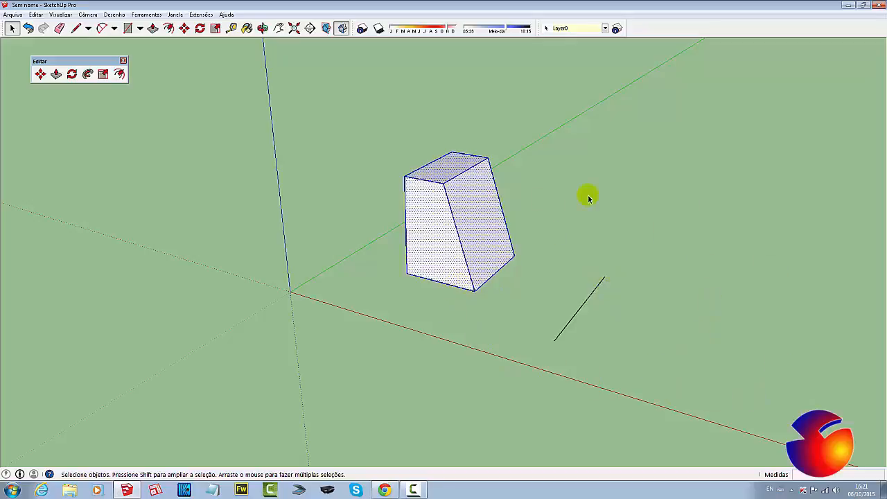
Step: Try to rotate the solid 30° counterclockwise about the drawn line's far endpoint, and undo the rotation
{"action": "left_click", "coordinate": [200, 29]}
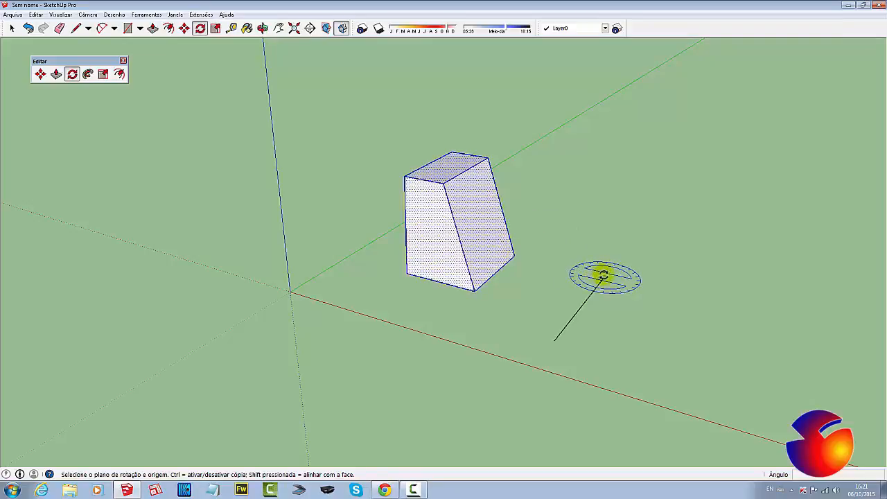
{"action": "left_click_drag", "start_coordinate": [605, 278], "coordinate": [579, 262]}
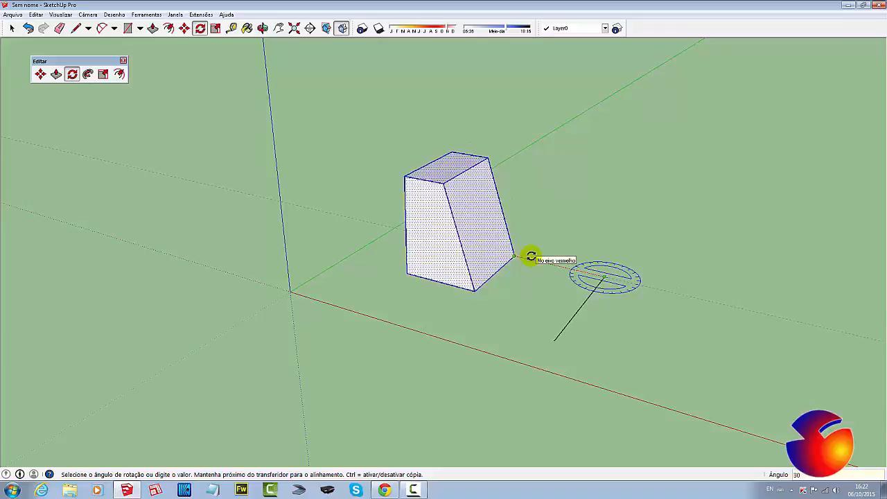
{"action": "key", "text": "Return"}
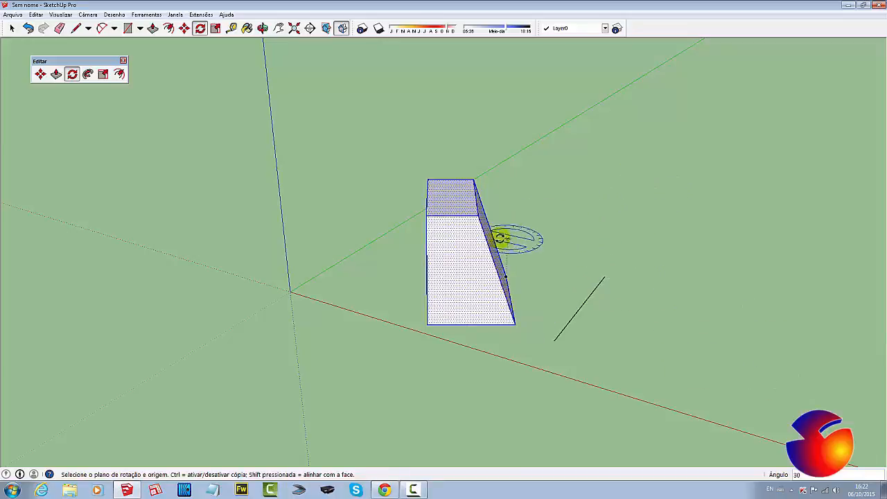
{"action": "key", "text": "ctrl+z"}
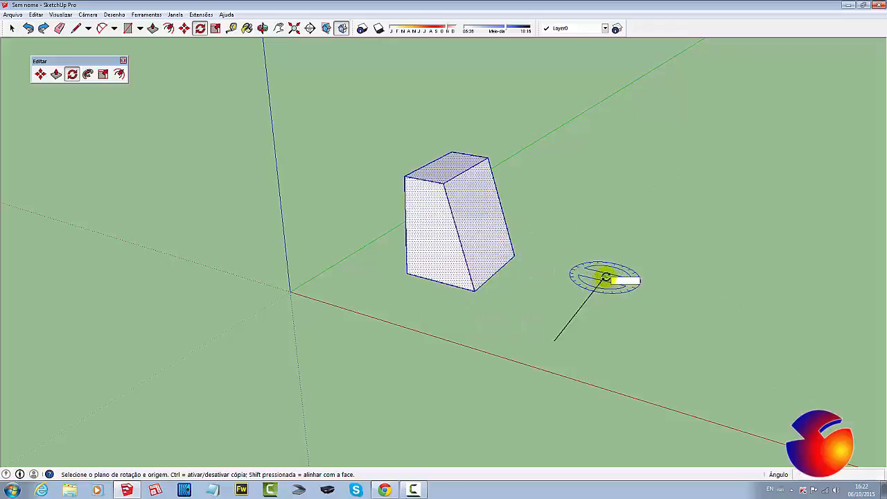
Step: Try the 30° rotation clockwise about the line's far endpoint twice, referenced to the solid's bottom corner, undoing it each time
{"action": "left_click", "coordinate": [603, 275]}
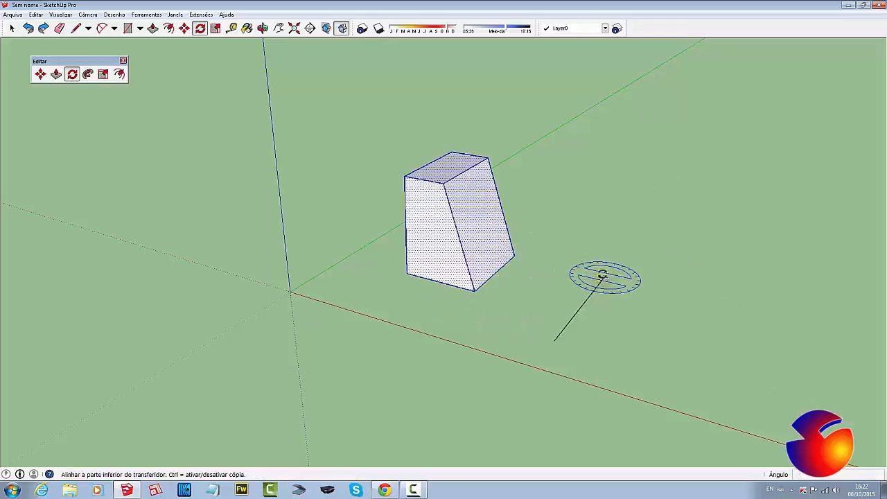
{"action": "left_click", "coordinate": [515, 256]}
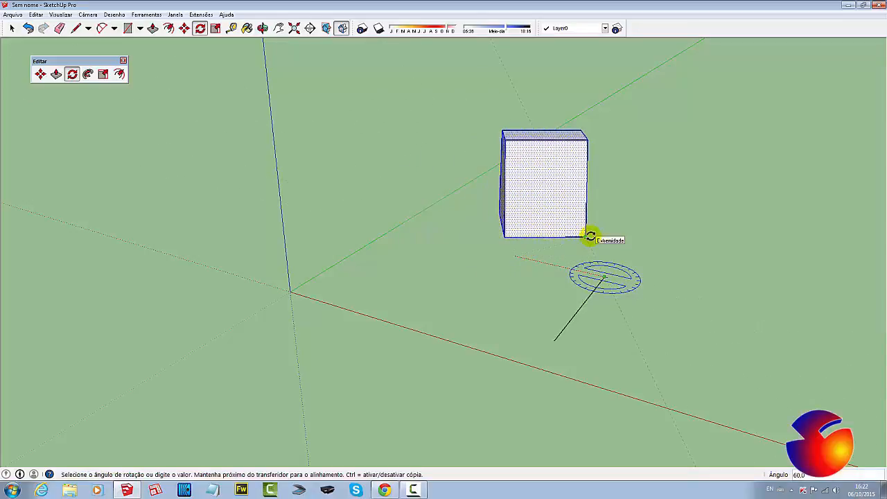
{"action": "type", "text": "30"}
{"action": "key", "text": "Return"}
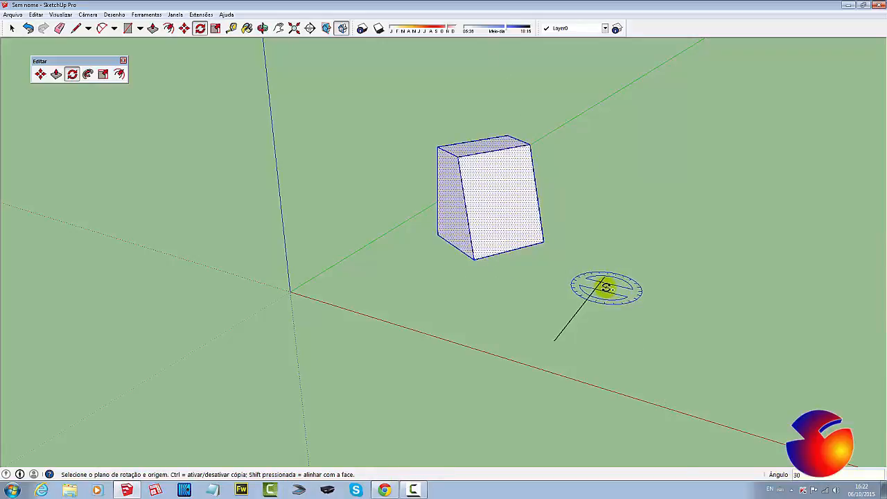
{"action": "key", "text": "ctrl+z"}
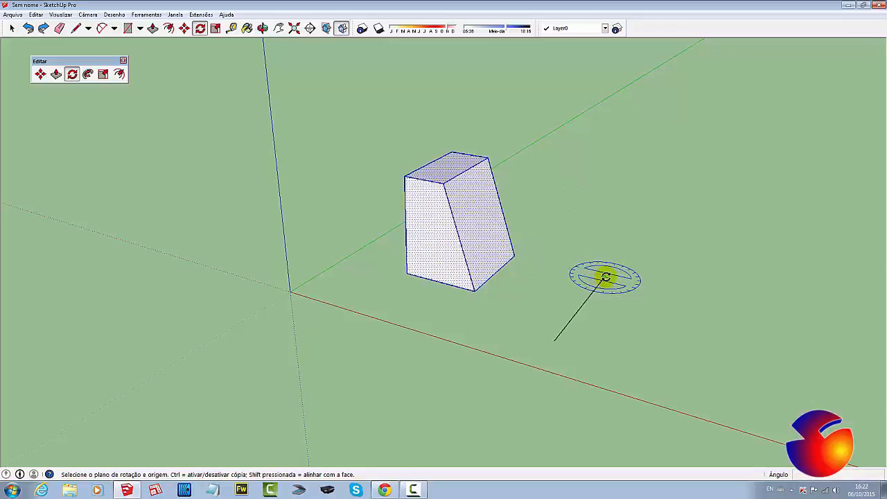
{"action": "left_click", "coordinate": [606, 277]}
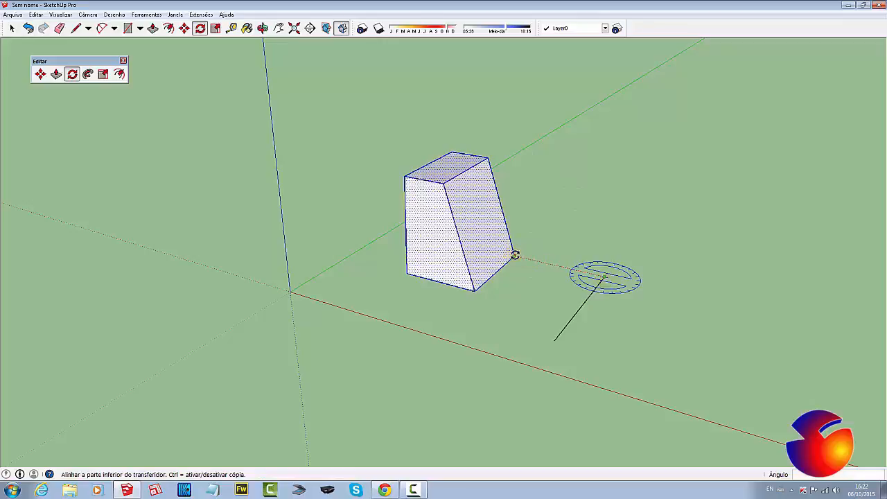
{"action": "left_click_drag", "start_coordinate": [515, 255], "coordinate": [590, 235]}
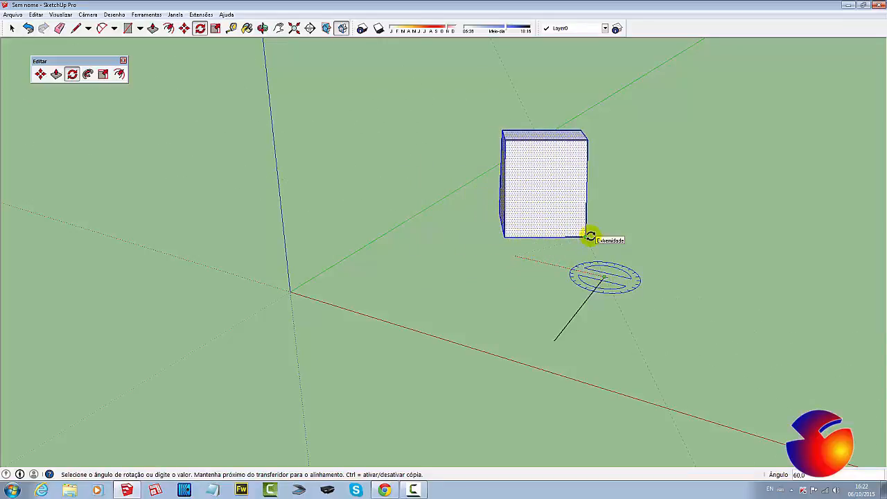
{"action": "key", "text": "Return"}
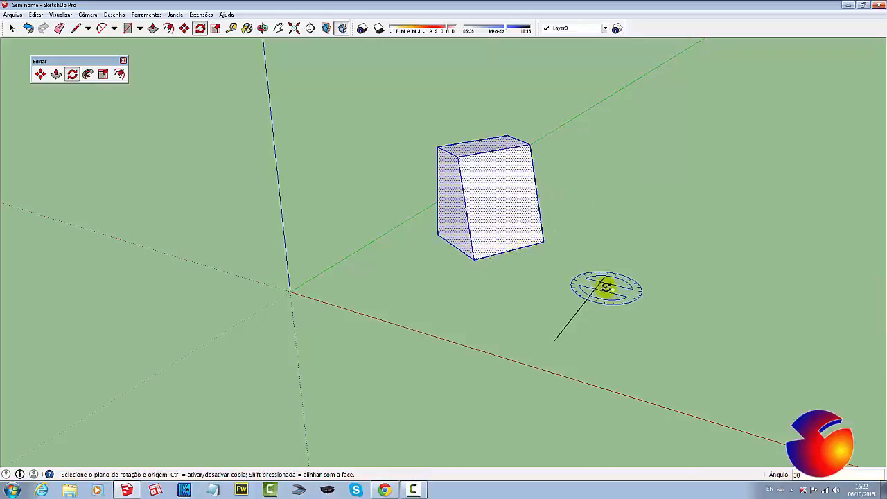
{"action": "key", "text": "ctrl+z"}
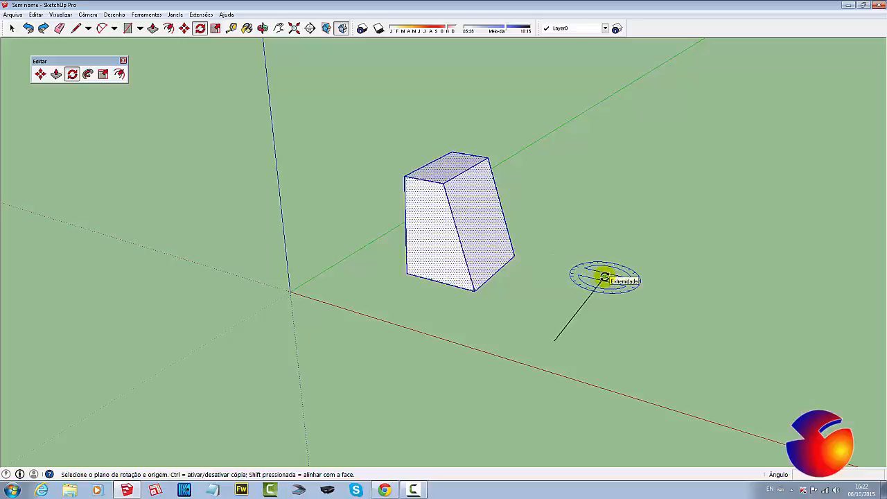
Step: Rotate the solid 30° clockwise about the line's far endpoint, taking its aligned bottom corner as the reference
{"action": "left_click", "coordinate": [604, 278]}
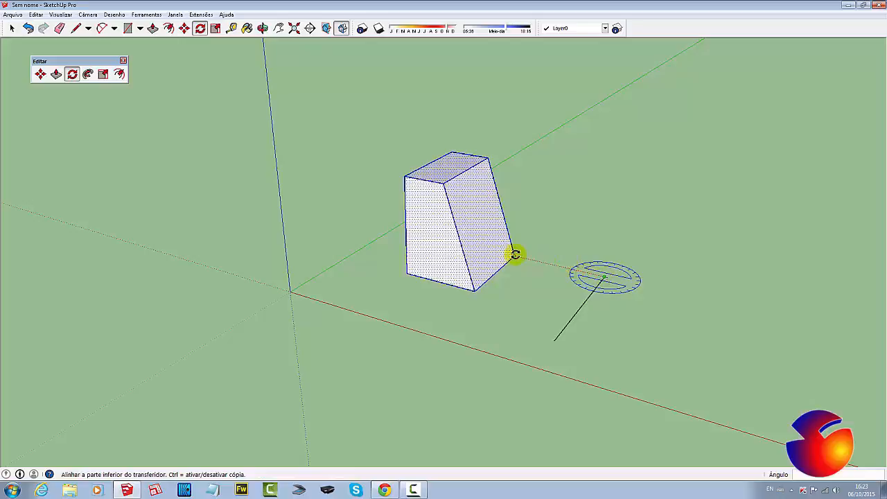
{"action": "left_click", "coordinate": [516, 254]}
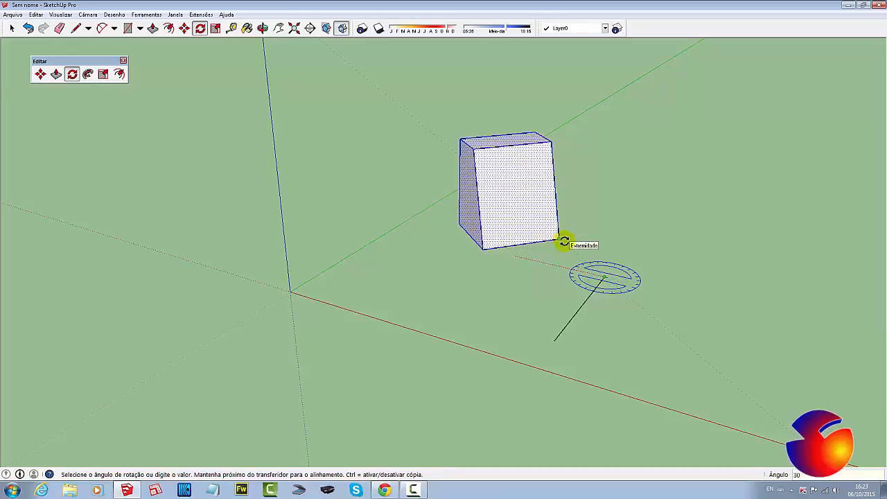
{"action": "key", "text": "Return"}
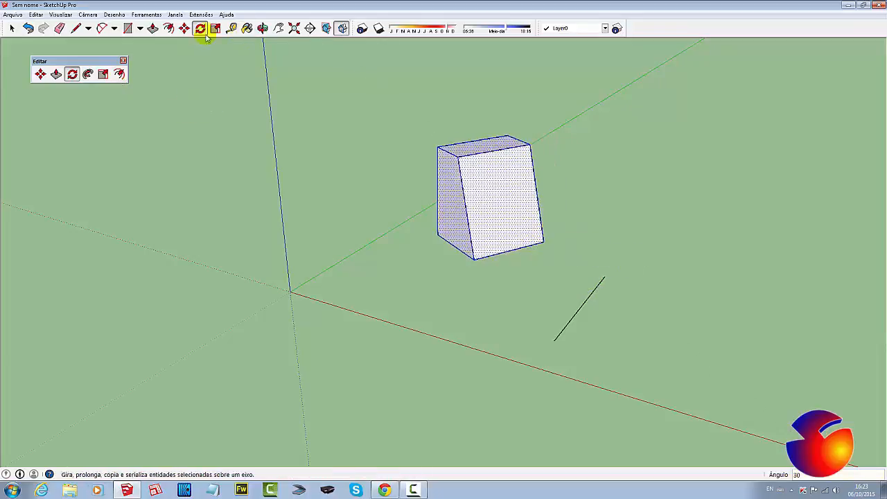
Step: Draw a line from the rotation centre along the red axis toward the solid, ending in line with its nearest bottom corner
{"action": "left_click", "coordinate": [76, 29]}
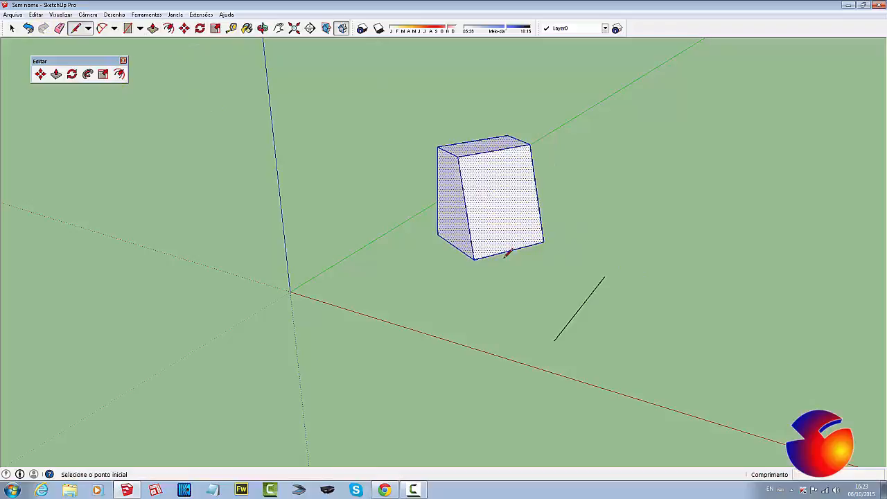
{"action": "left_click", "coordinate": [605, 277]}
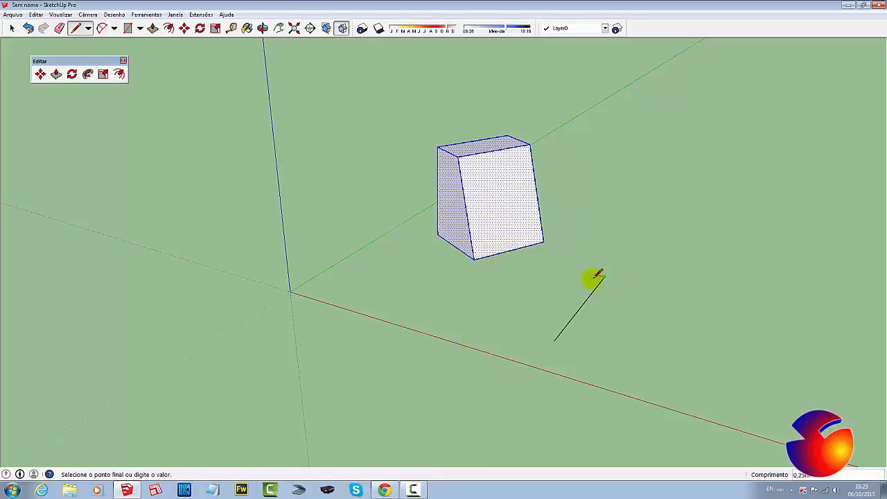
{"action": "left_click", "coordinate": [525, 258]}
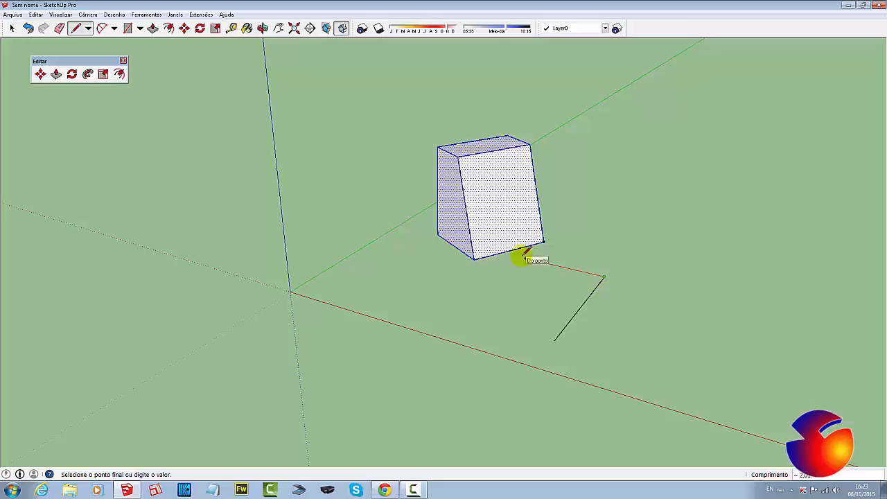
Step: Draw a line from the rotation centre to the rotated solid's nearest bottom corner
{"action": "left_click", "coordinate": [604, 278]}
{"action": "left_click", "coordinate": [543, 243]}
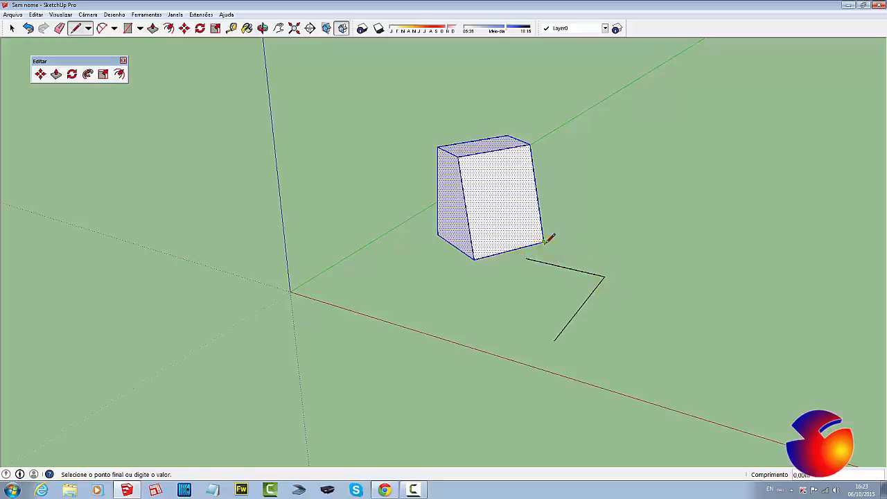
{"action": "left_click", "coordinate": [605, 277]}
{"action": "key", "text": "space"}
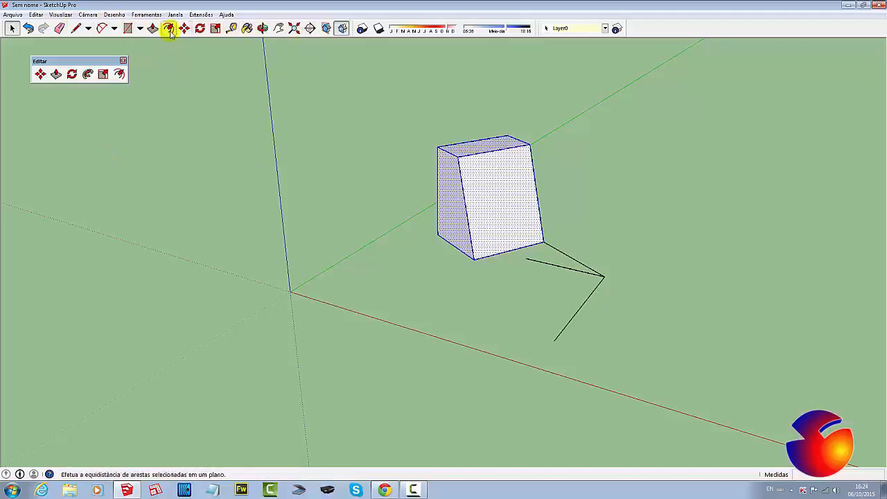
Step: Measure the angle from the red-axis line to the line meeting the solid's corner, with the Protractor centred on their shared endpoint
{"action": "left_click", "coordinate": [148, 14]}
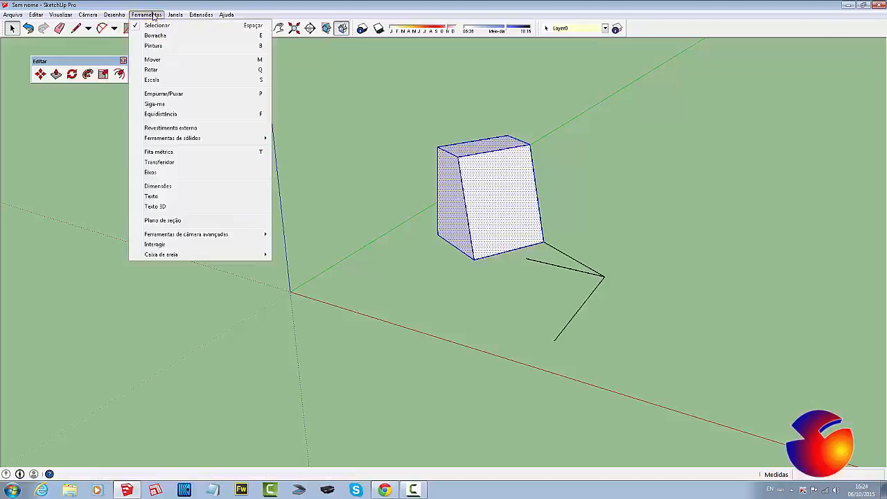
{"action": "left_click", "coordinate": [161, 164]}
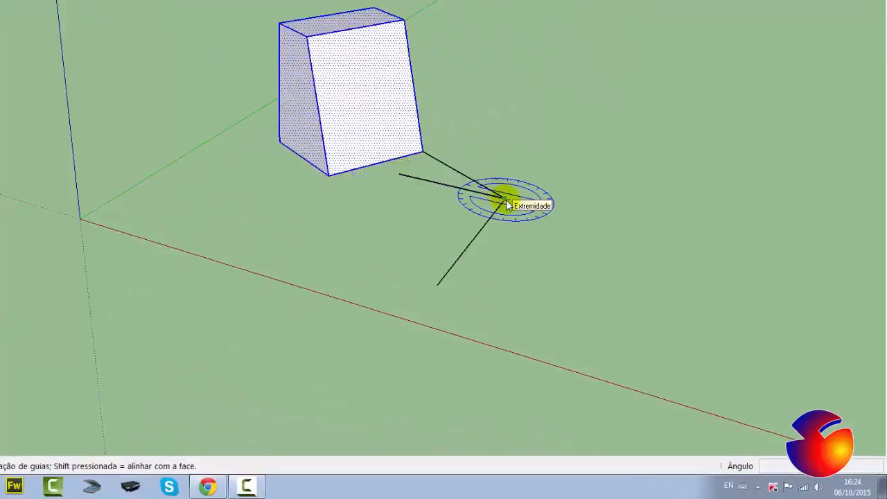
{"action": "left_click", "coordinate": [506, 199]}
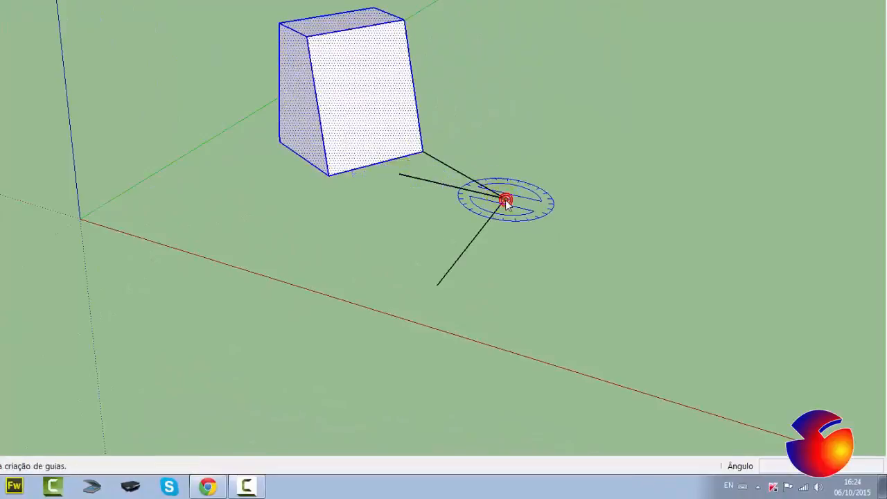
{"action": "left_click", "coordinate": [400, 176]}
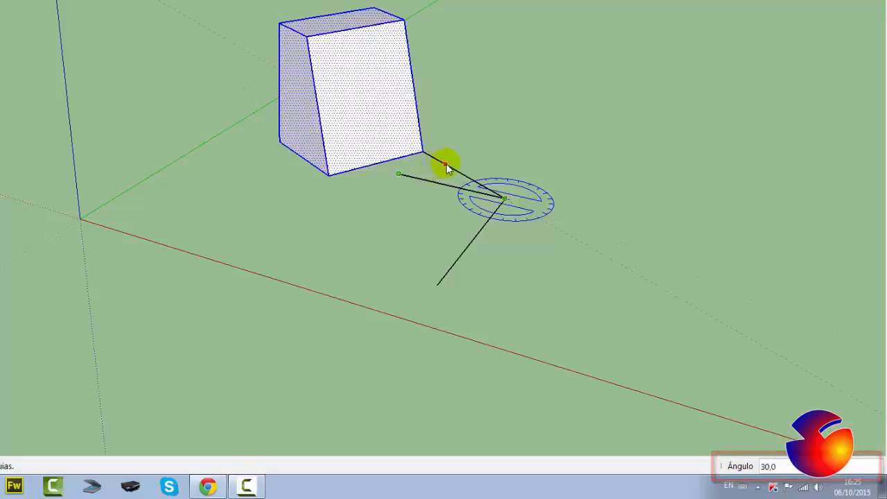
{"action": "left_click", "coordinate": [449, 168]}
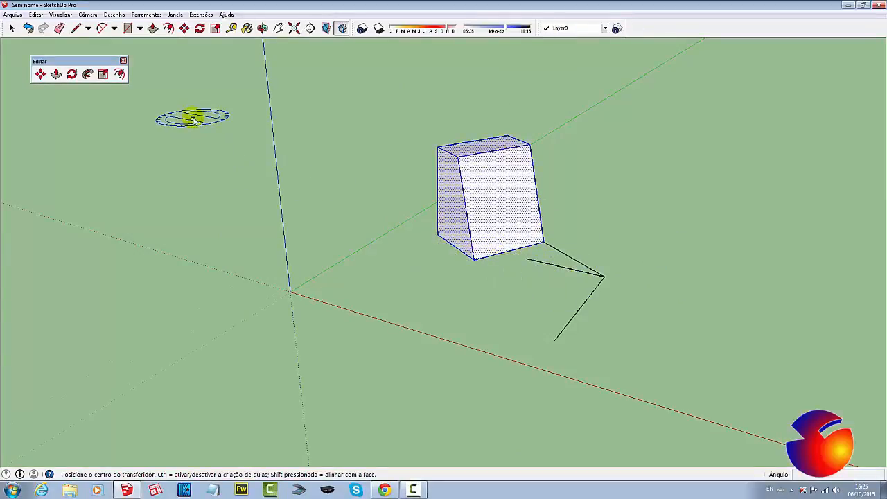
Step: Undo the two check lines and the solid's 30° rotation, and clear the selection
{"action": "key", "text": "ctrl+z"}
{"action": "key", "text": "ctrl+z"}
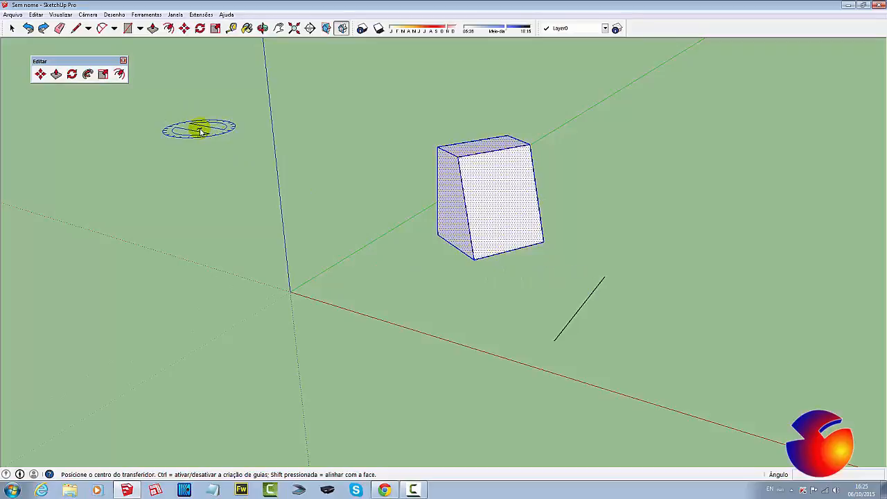
{"action": "key", "text": "ctrl+z"}
{"action": "left_click", "coordinate": [10, 28]}
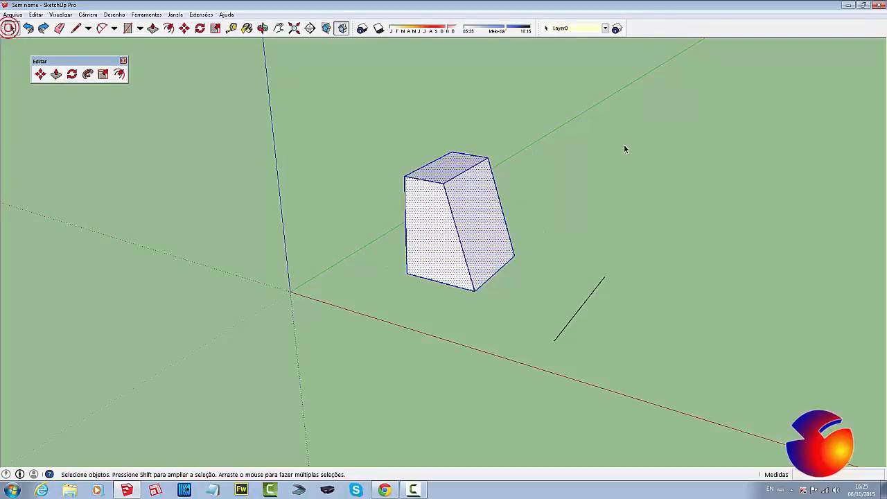
{"action": "left_click", "coordinate": [624, 144]}
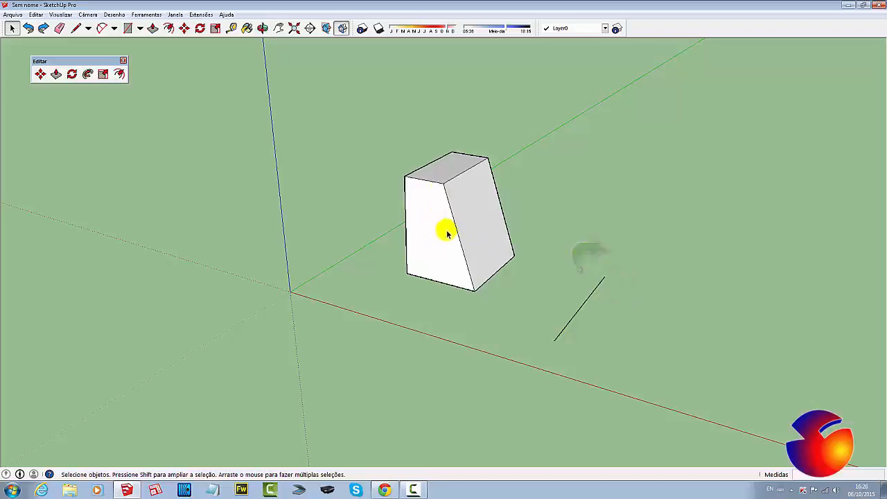
Step: Try rotating the whole solid 180° about the line's far endpoint, with the rotation plane locked to its white trapezoidal face, and undo it
{"action": "left_click_drag", "start_coordinate": [368, 297], "coordinate": [367, 297]}
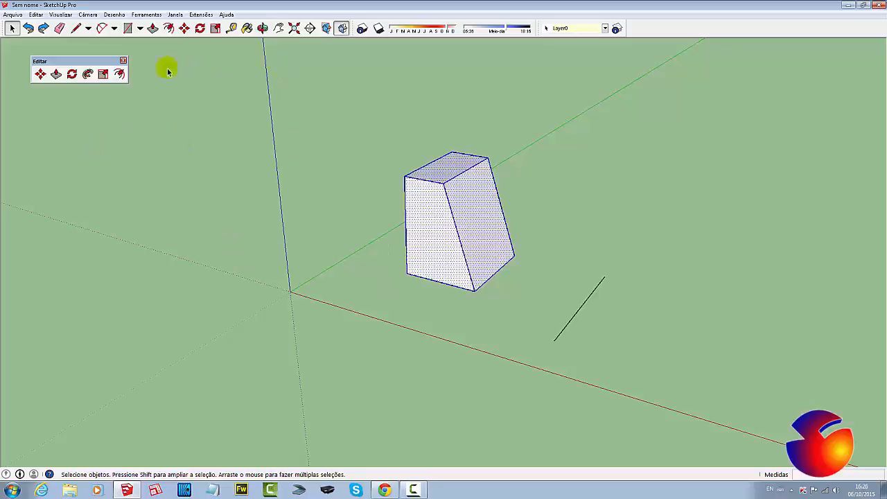
{"action": "left_click", "coordinate": [72, 73]}
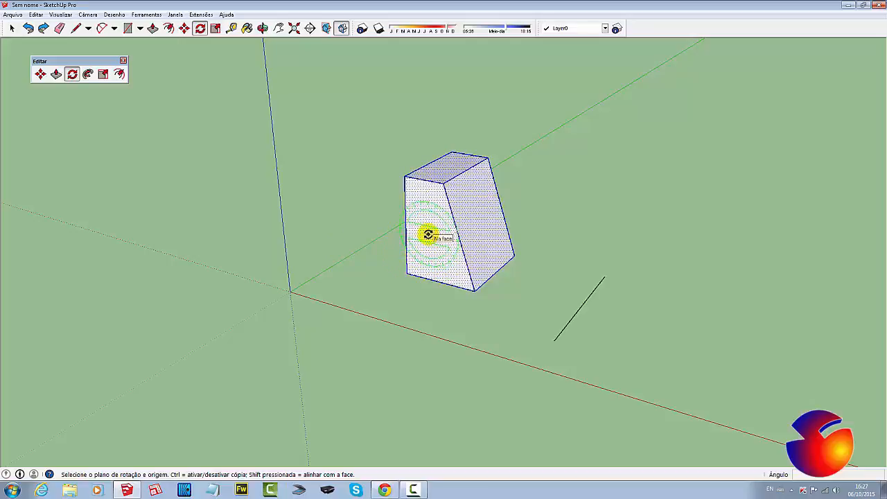
{"action": "key", "text": "shift"}
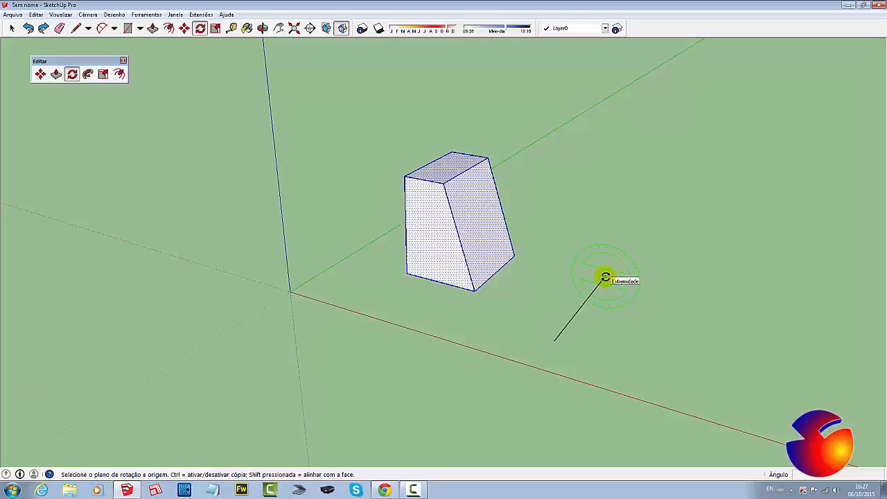
{"action": "left_click_drag", "start_coordinate": [605, 278], "coordinate": [597, 273]}
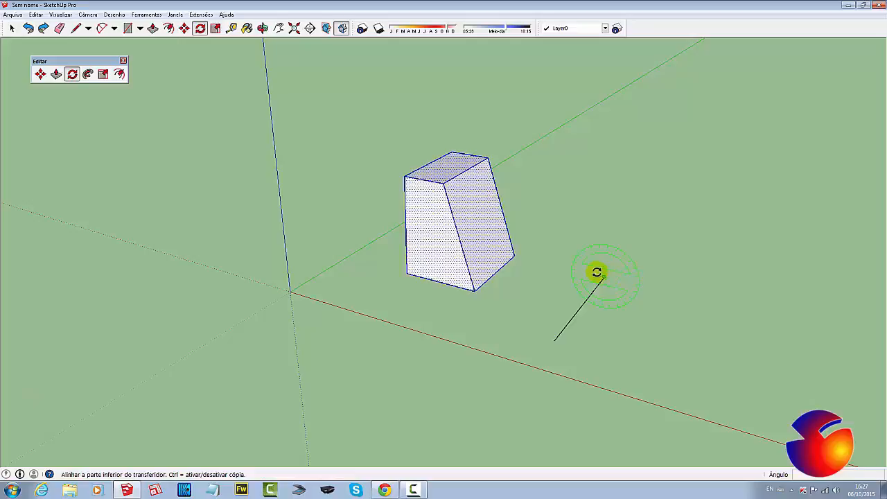
{"action": "left_click", "coordinate": [516, 253]}
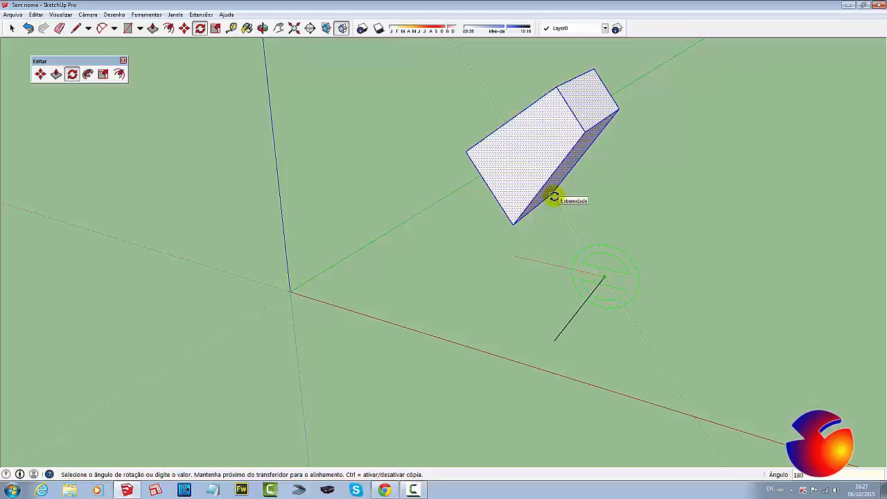
{"action": "key", "text": "Return"}
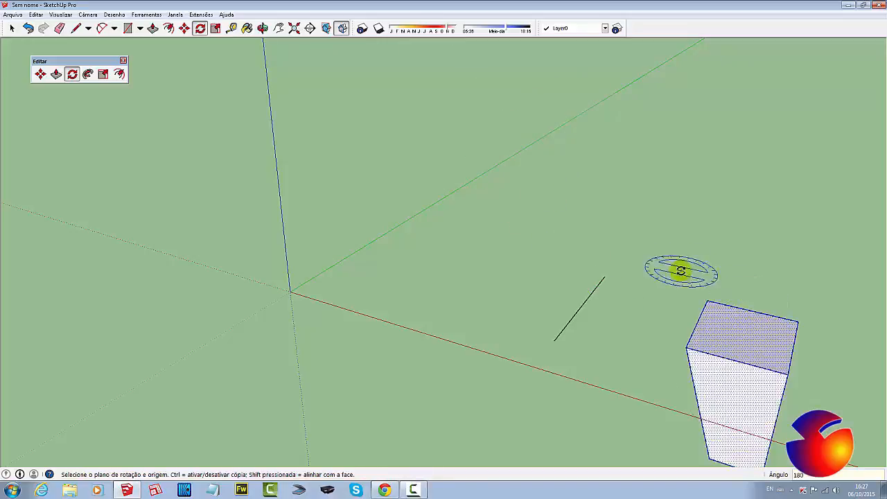
{"action": "left_click", "coordinate": [278, 29]}
{"action": "left_click_drag", "start_coordinate": [619, 257], "coordinate": [560, 172]}
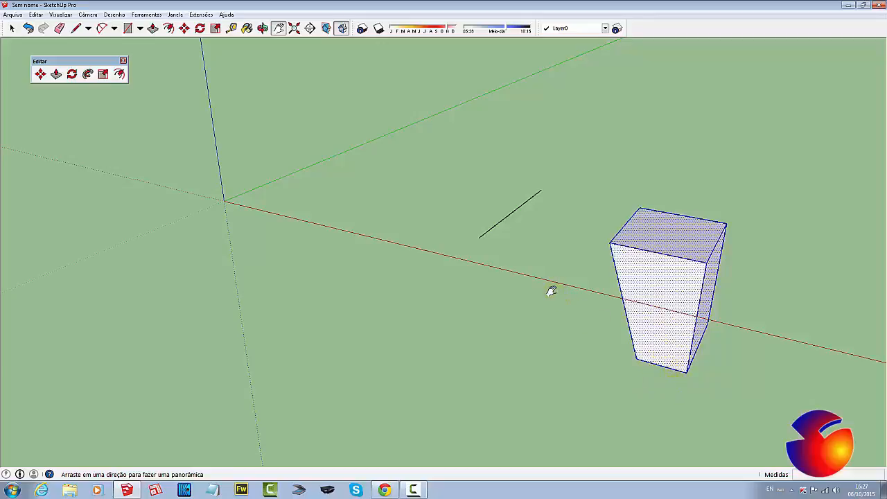
{"action": "left_click_drag", "start_coordinate": [551, 291], "coordinate": [577, 332]}
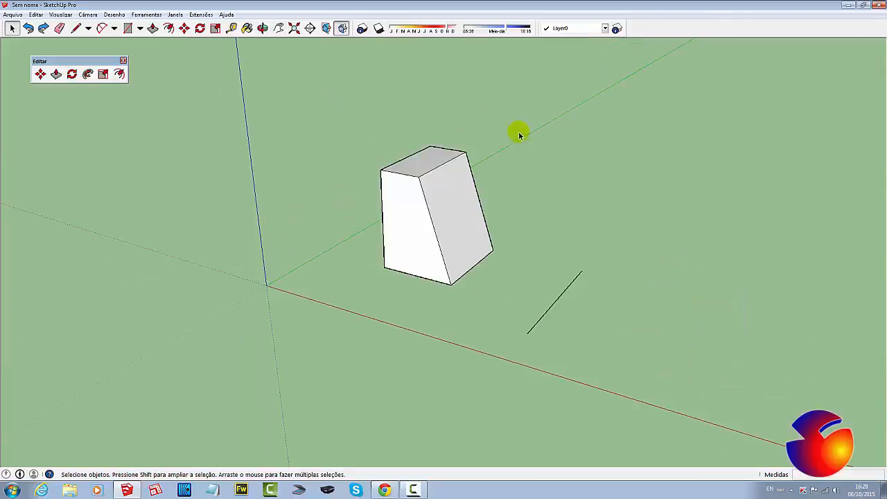
Step: Try rotating the solid 90° about the line's far endpoint in the plane of its white trapezoidal face, and undo the rotation
{"action": "left_click_drag", "start_coordinate": [320, 286], "coordinate": [318, 285]}
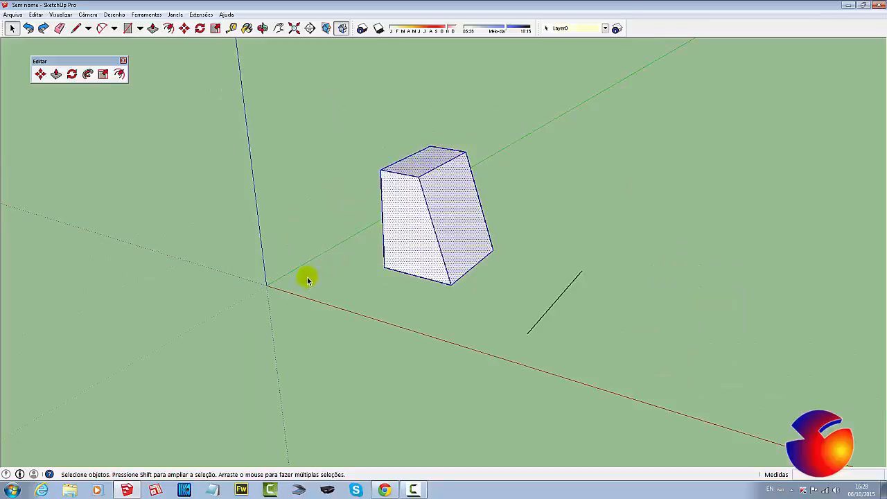
{"action": "left_click", "coordinate": [71, 74]}
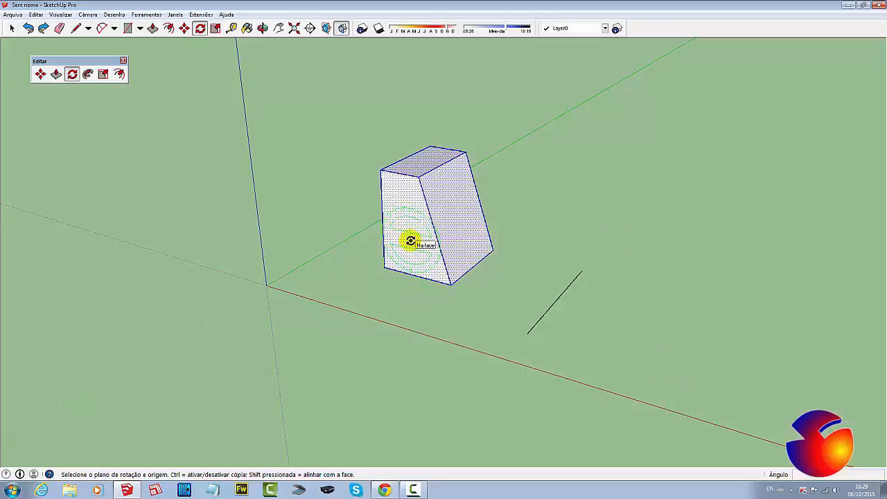
{"action": "key", "text": "shift"}
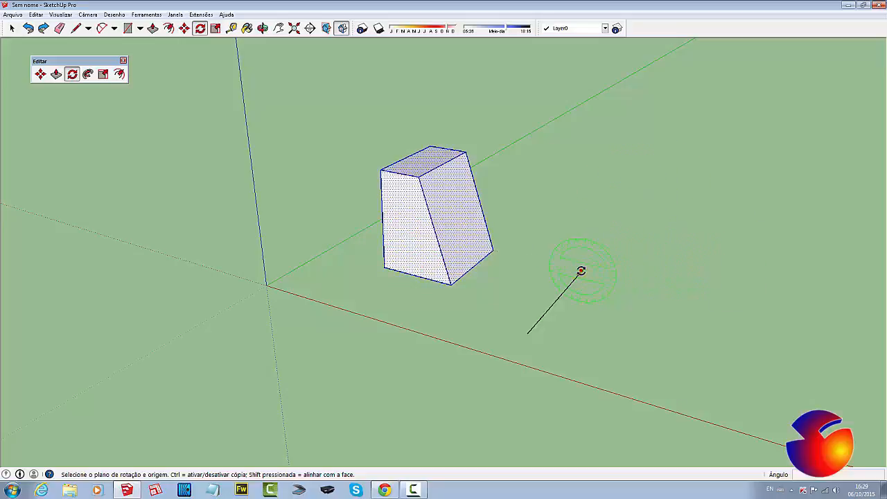
{"action": "left_click", "coordinate": [581, 270]}
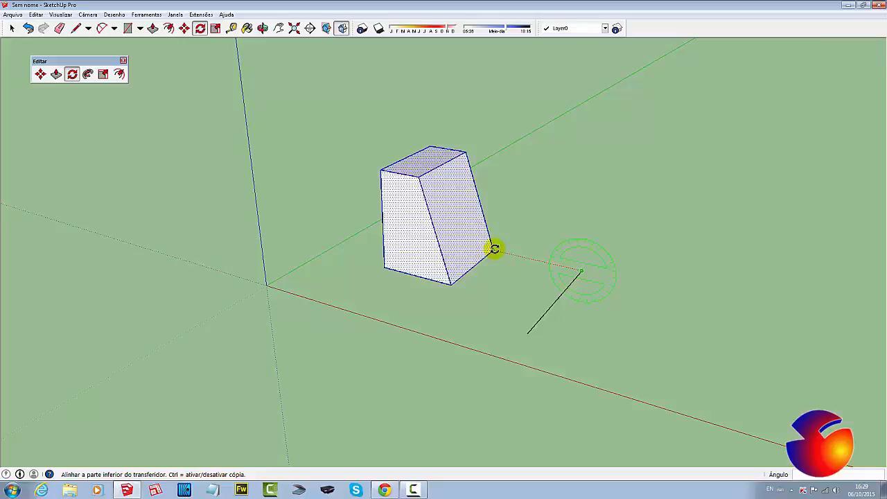
{"action": "left_click", "coordinate": [494, 248]}
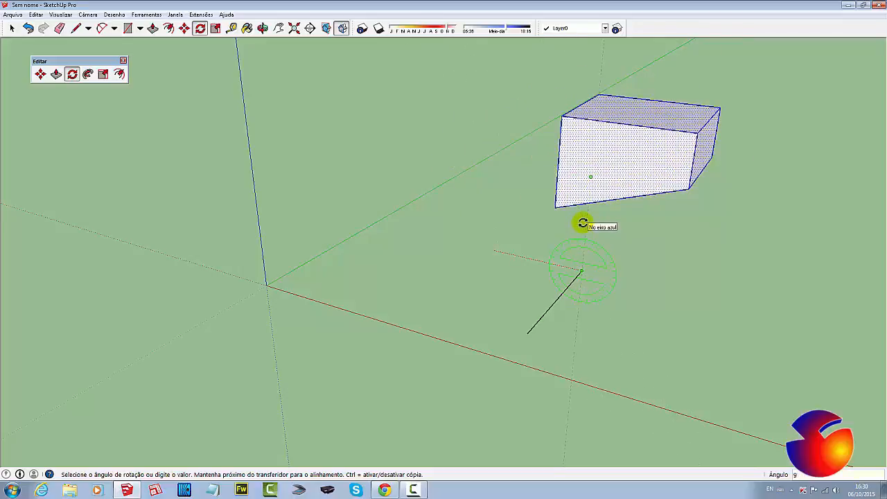
{"action": "key", "text": "Escape"}
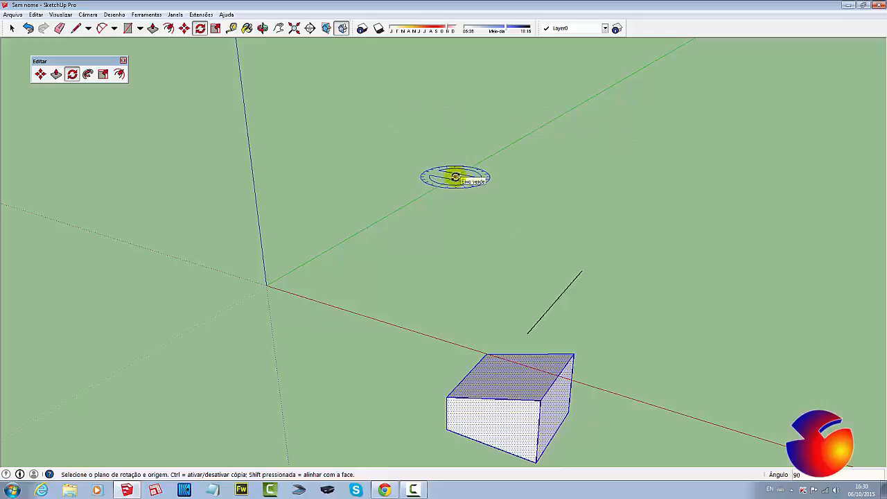
{"action": "key", "text": "ctrl+z"}
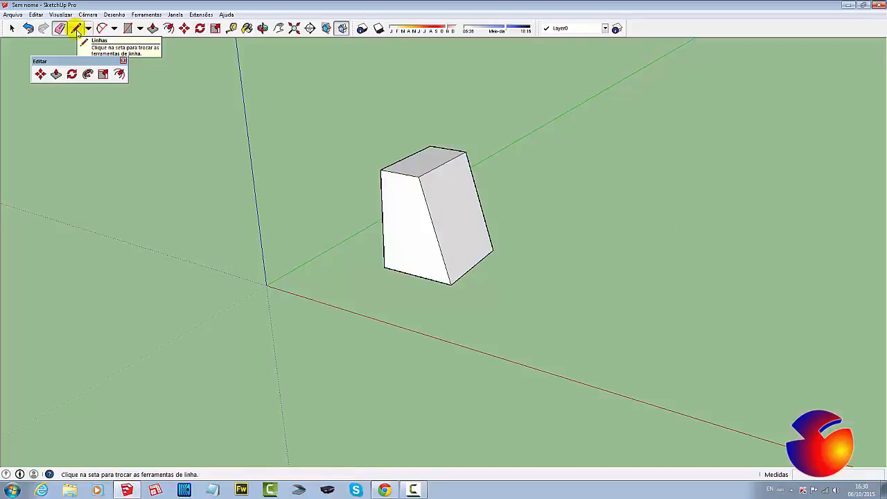
Step: Replace the old reference line with a shorter one along the green axis, and draw a small ground rectangle from its far endpoint
{"action": "left_click", "coordinate": [76, 28]}
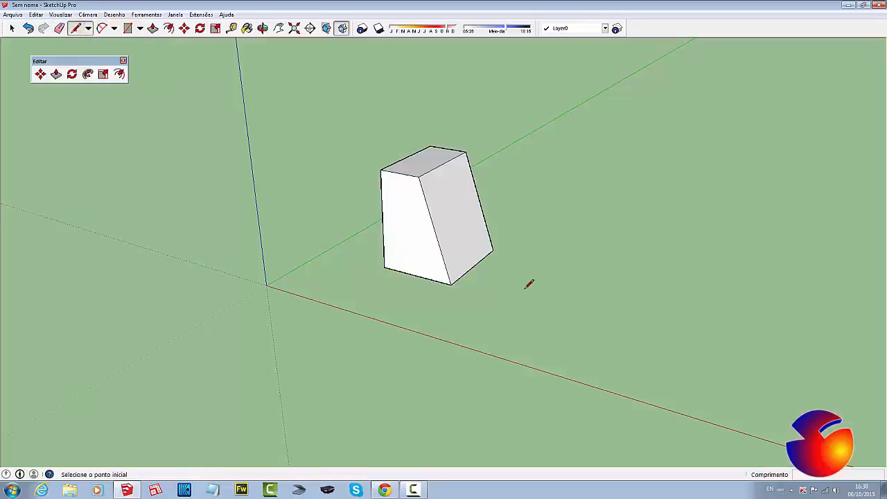
{"action": "left_click", "coordinate": [573, 317]}
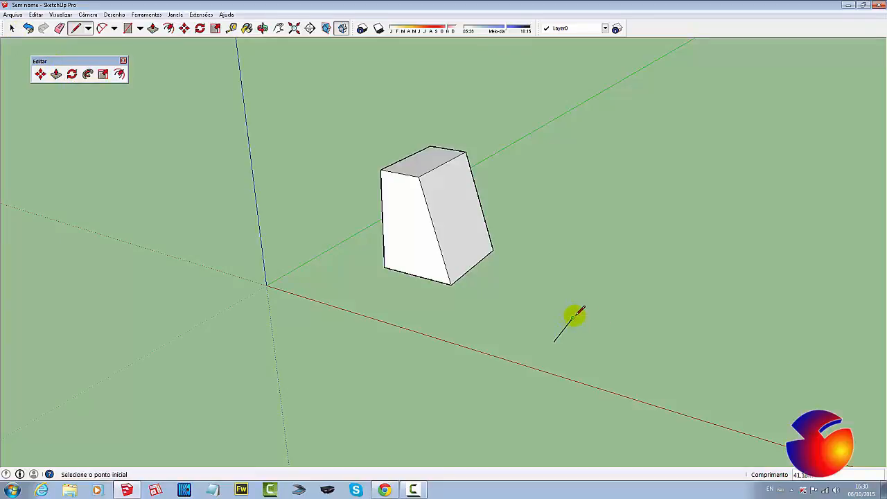
{"action": "left_click", "coordinate": [127, 28]}
{"action": "left_click", "coordinate": [570, 318]}
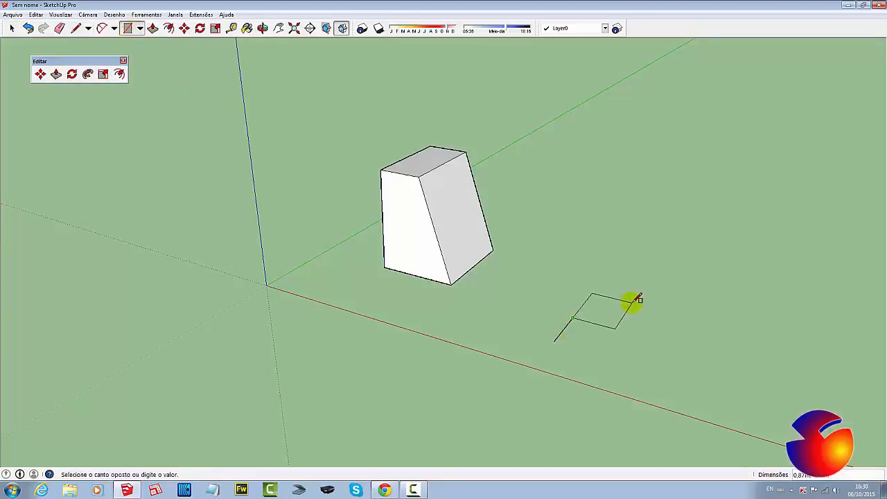
{"action": "left_click", "coordinate": [629, 303]}
Step: Push/Pull the small rectangle upward about 0.57 m into a box
{"action": "left_click", "coordinate": [153, 28]}
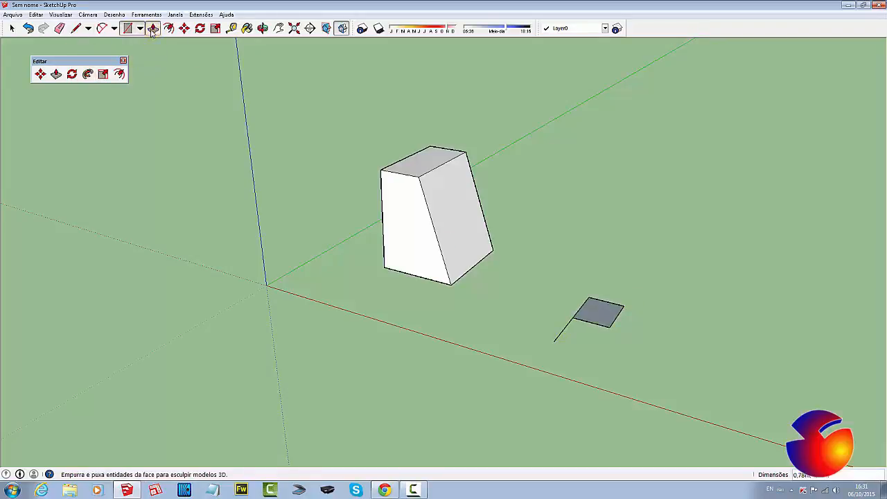
{"action": "left_click", "coordinate": [616, 310]}
{"action": "left_click", "coordinate": [600, 283]}
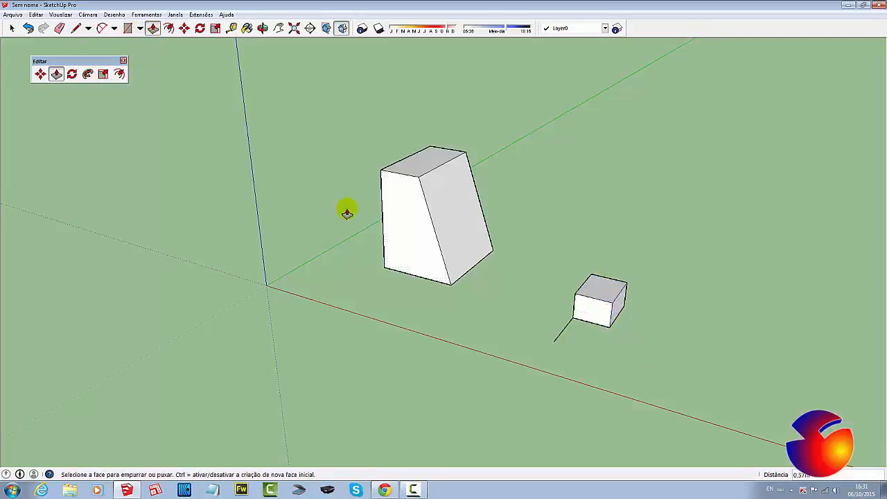
Step: Select the sloped solid and try rotating it in the ground plane about the corner where the short line meets the small box
{"action": "key", "text": "space"}
{"action": "left_click_drag", "start_coordinate": [521, 136], "coordinate": [489, 173]}
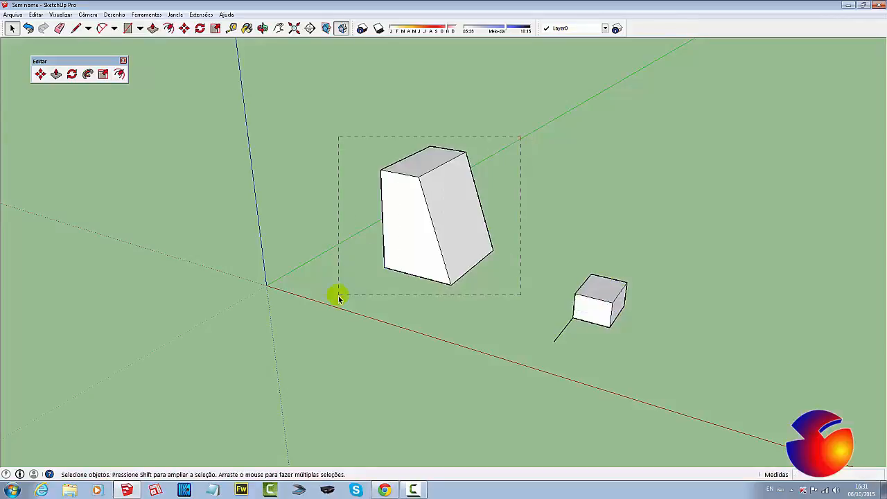
{"action": "left_click_drag", "start_coordinate": [339, 297], "coordinate": [339, 297]}
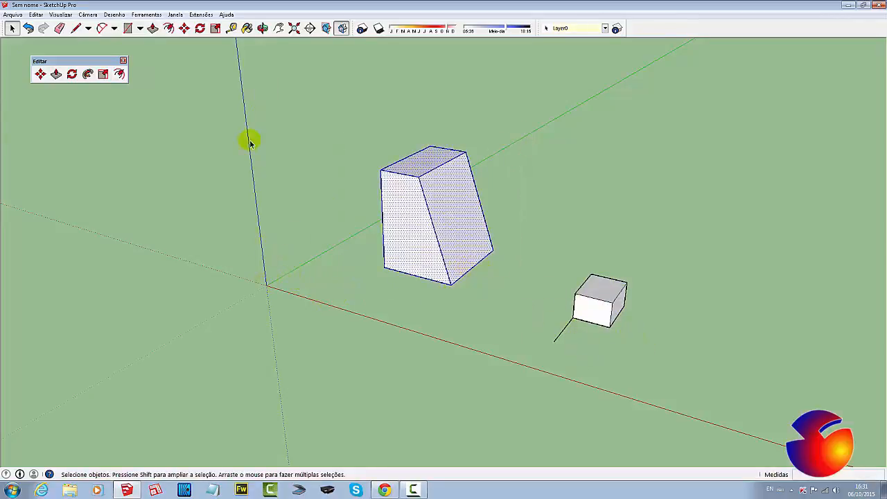
{"action": "left_click", "coordinate": [200, 28]}
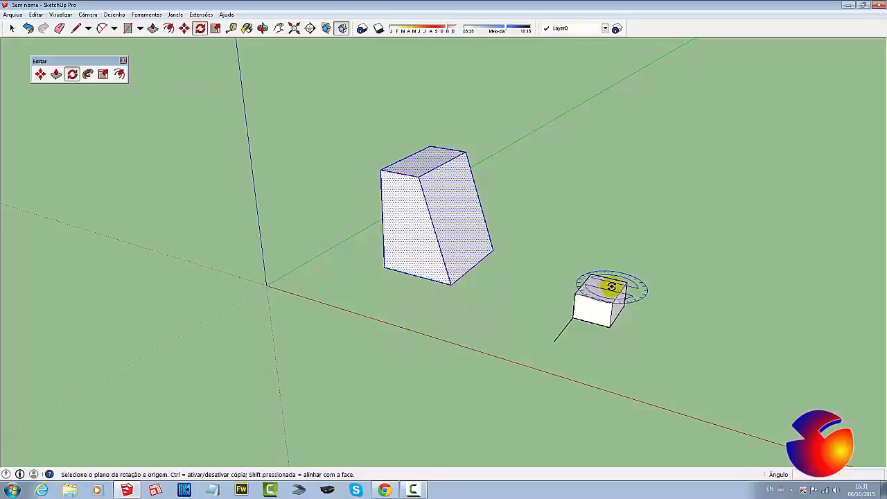
{"action": "left_click", "coordinate": [567, 321]}
{"action": "left_click", "coordinate": [493, 301]}
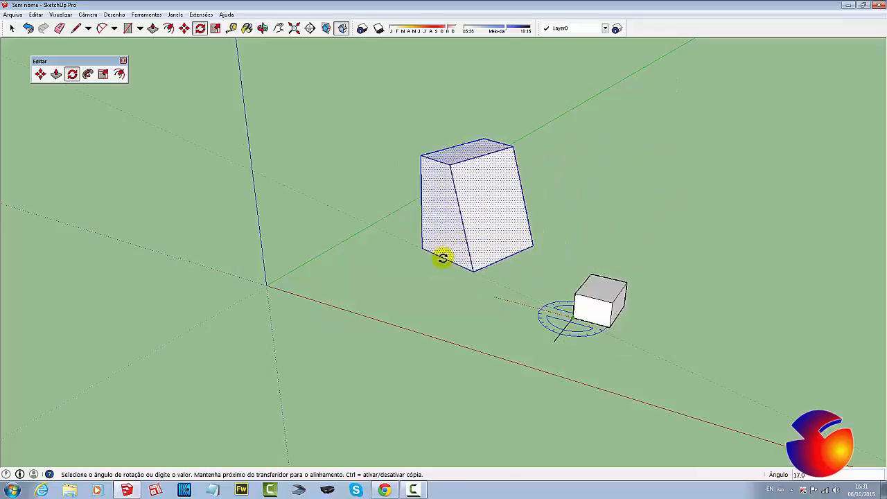
{"action": "key", "text": "Escape"}
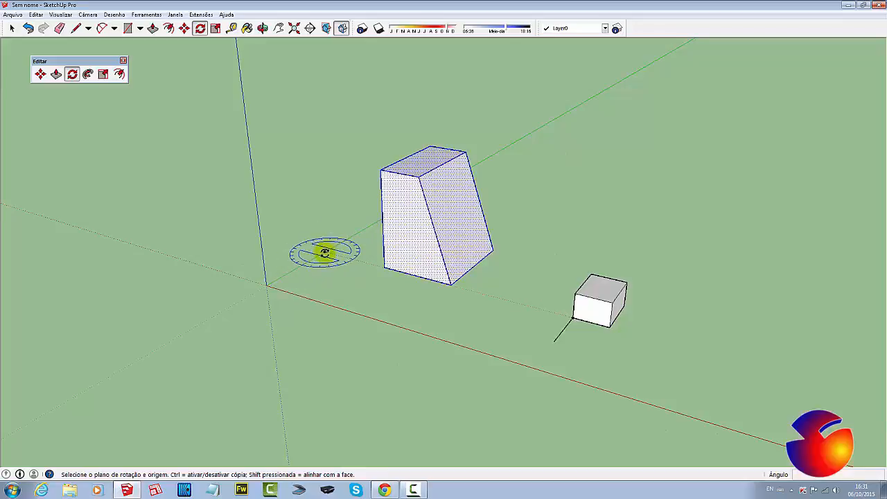
Step: Try to rotate the solid about the line-box corner in the plane of the box's front face, with the solid's nearest bottom corner as reference
{"action": "left_click", "coordinate": [573, 316]}
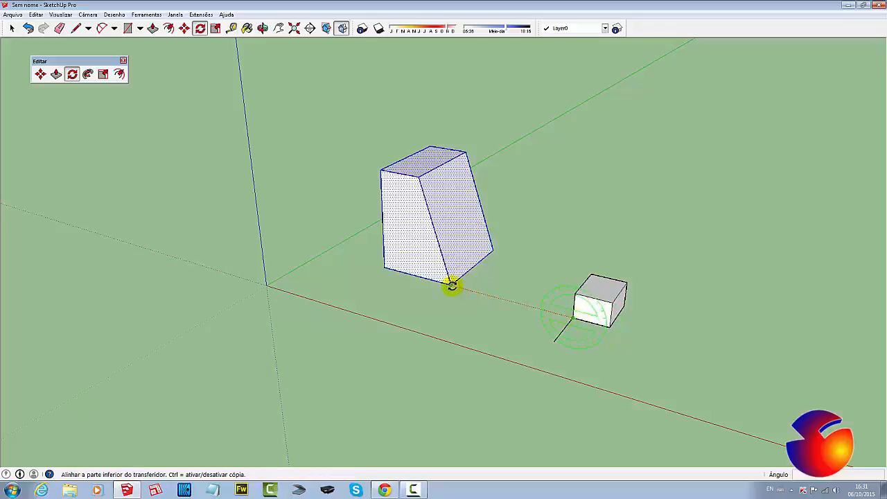
{"action": "left_click", "coordinate": [452, 286]}
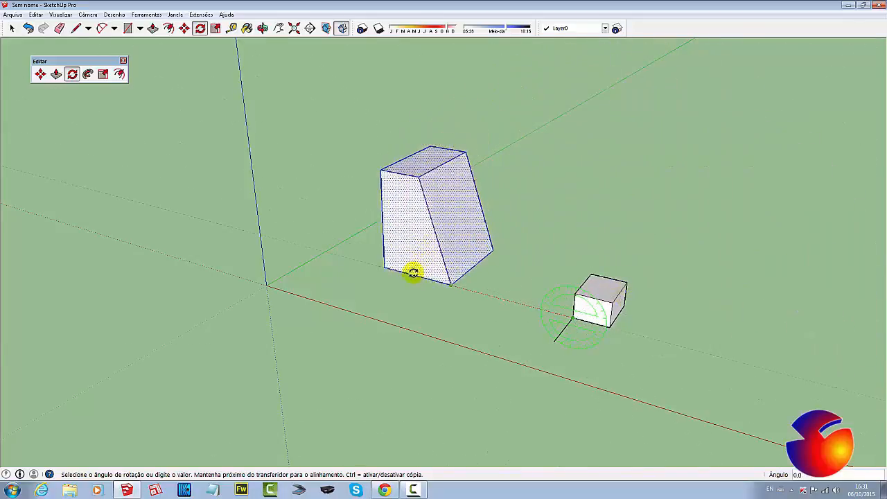
{"action": "key", "text": "Escape"}
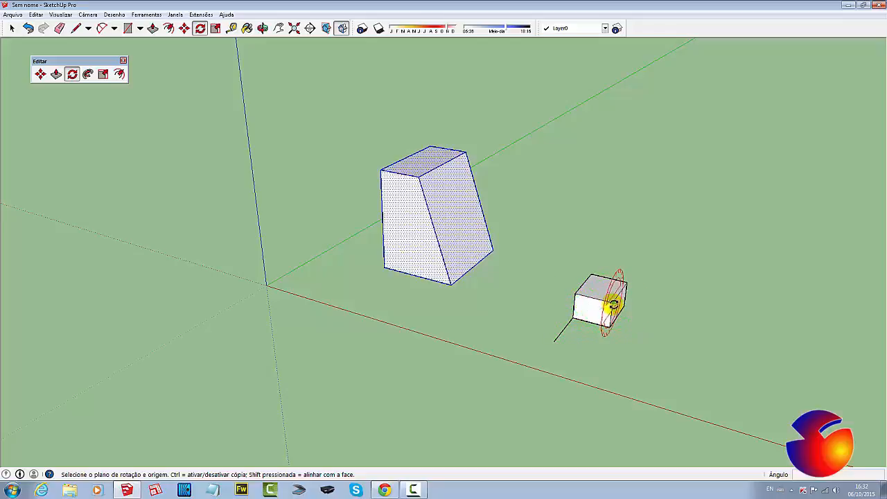
Step: Try to rotate the solid about the line-box corner in the vertical plane perpendicular to the red axis
{"action": "left_click", "coordinate": [573, 317]}
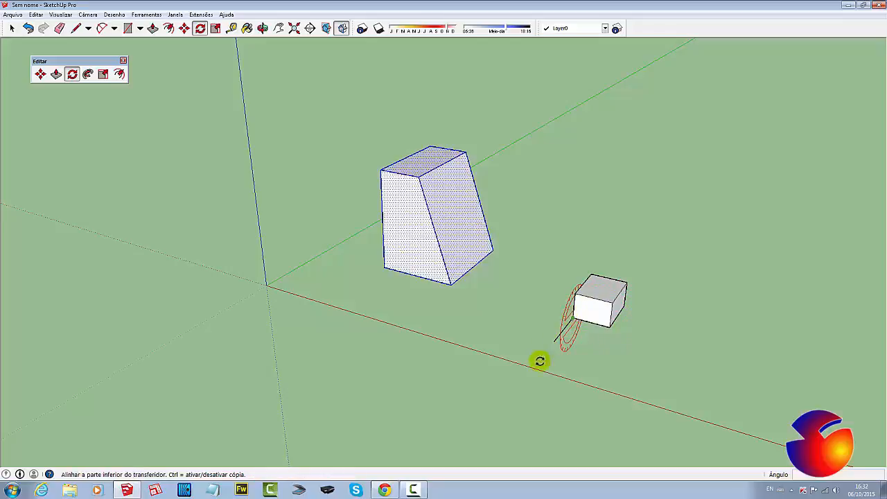
{"action": "left_click", "coordinate": [516, 391]}
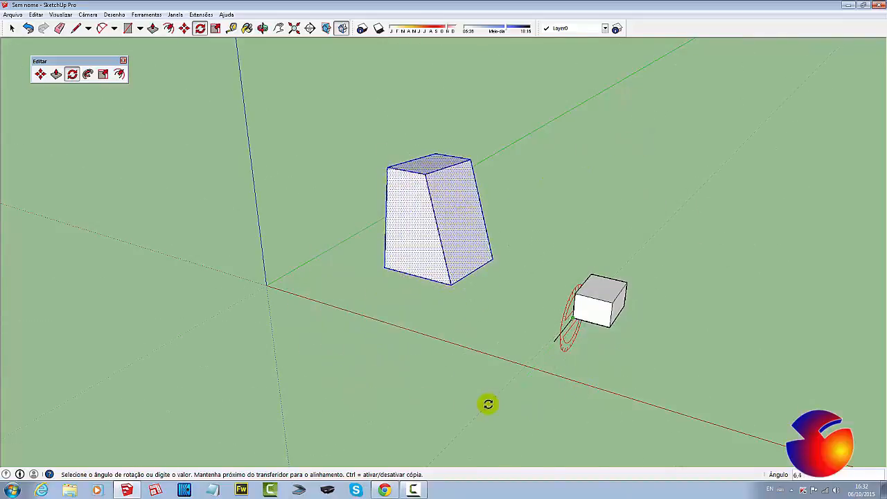
{"action": "middle_click_drag", "start_coordinate": [503, 402], "coordinate": [630, 259]}
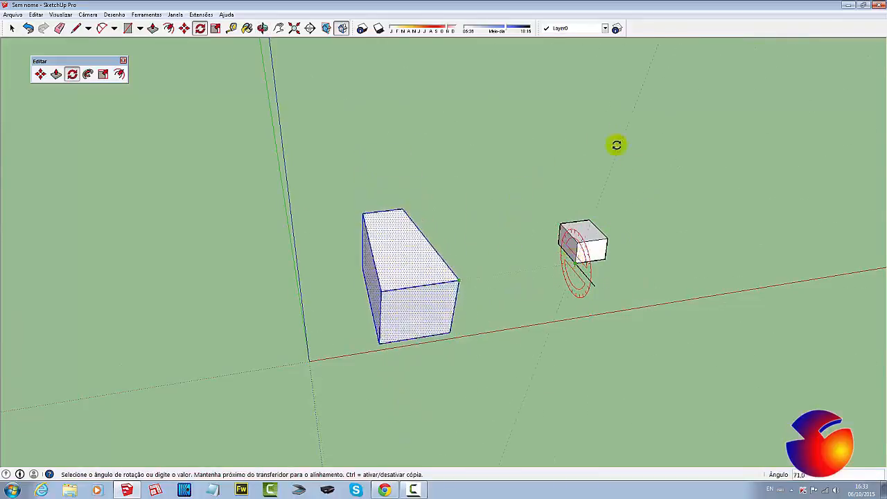
{"action": "left_click", "coordinate": [541, 310]}
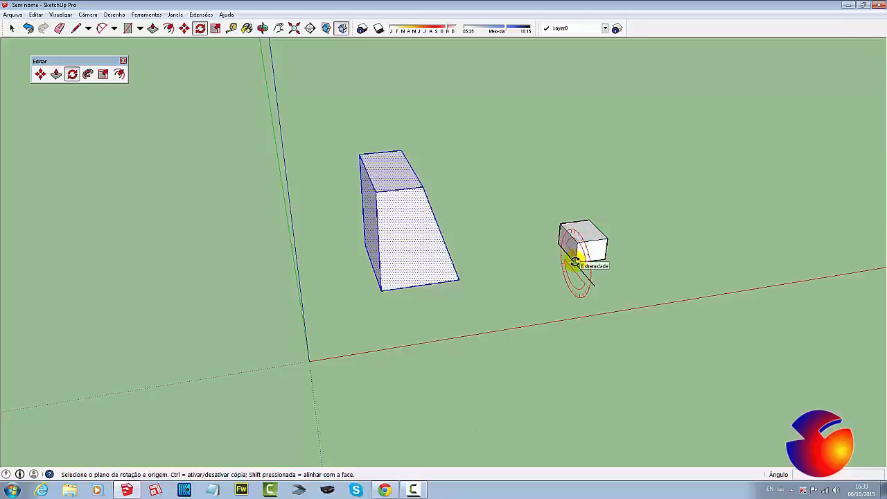
Step: Try the rotation perpendicular to the red axis again, aligning the protractor's base with the short line's free endpoint
{"action": "left_click_drag", "start_coordinate": [575, 262], "coordinate": [586, 280]}
{"action": "left_click", "coordinate": [594, 286]}
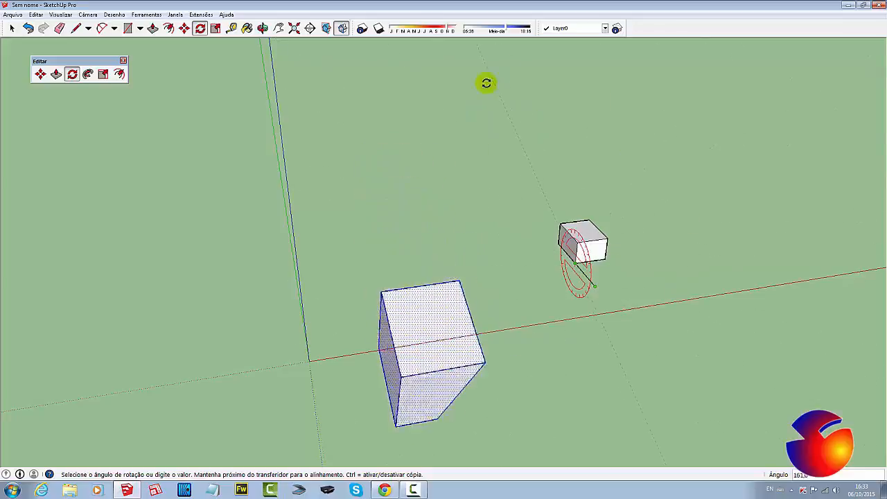
{"action": "left_click", "coordinate": [448, 240]}
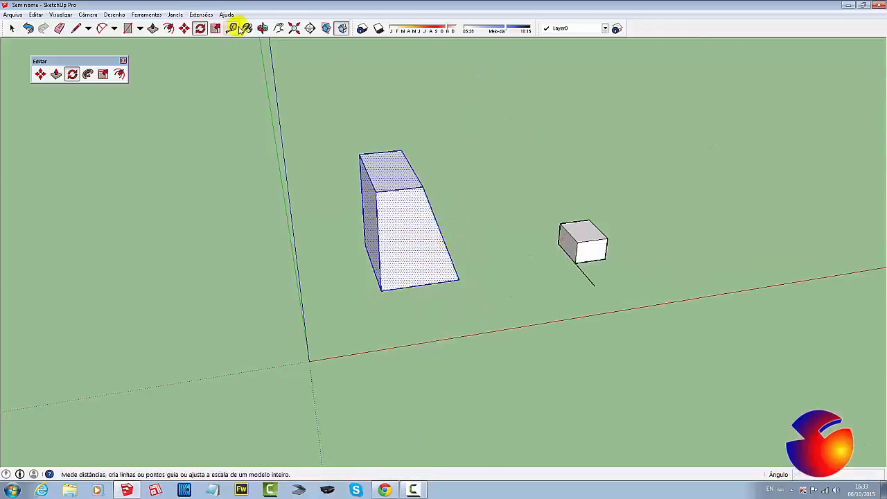
{"action": "left_click", "coordinate": [263, 28]}
{"action": "left_click_drag", "start_coordinate": [257, 166], "coordinate": [174, 210]}
{"action": "key", "text": "q"}
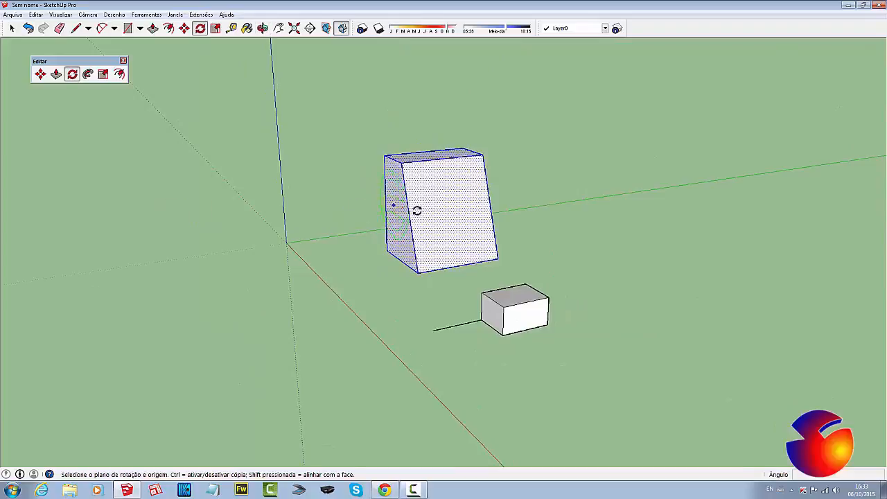
{"action": "left_click_drag", "start_coordinate": [393, 205], "coordinate": [320, 178]}
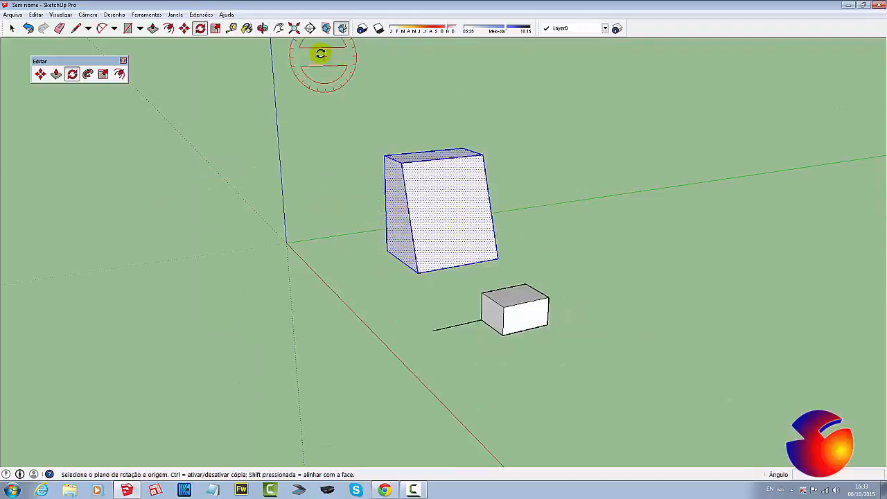
{"action": "left_click", "coordinate": [262, 28]}
{"action": "left_click_drag", "start_coordinate": [427, 208], "coordinate": [566, 322]}
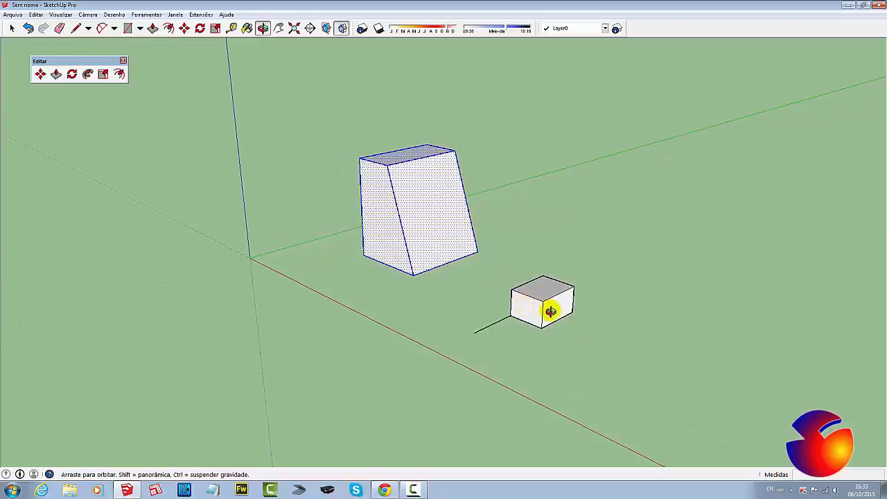
{"action": "scroll", "coordinate": [538, 311], "scroll_direction": "up", "scroll_amount": 1}
{"action": "scroll", "coordinate": [540, 314], "scroll_direction": "down", "scroll_amount": 1}
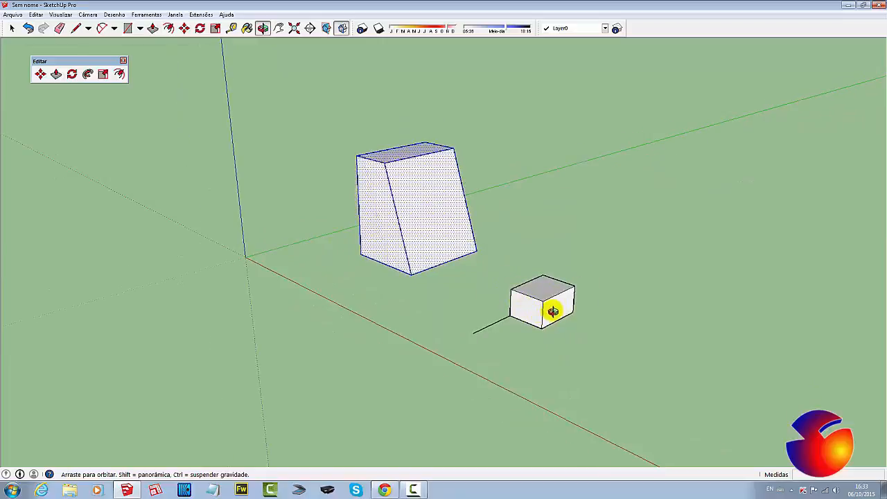
{"action": "scroll", "coordinate": [553, 311], "scroll_direction": "up", "scroll_amount": 1}
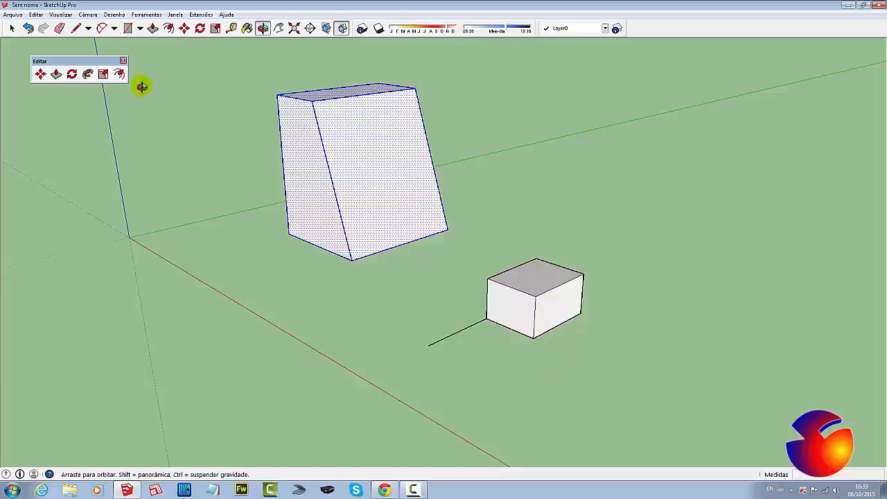
{"action": "key", "text": "q"}
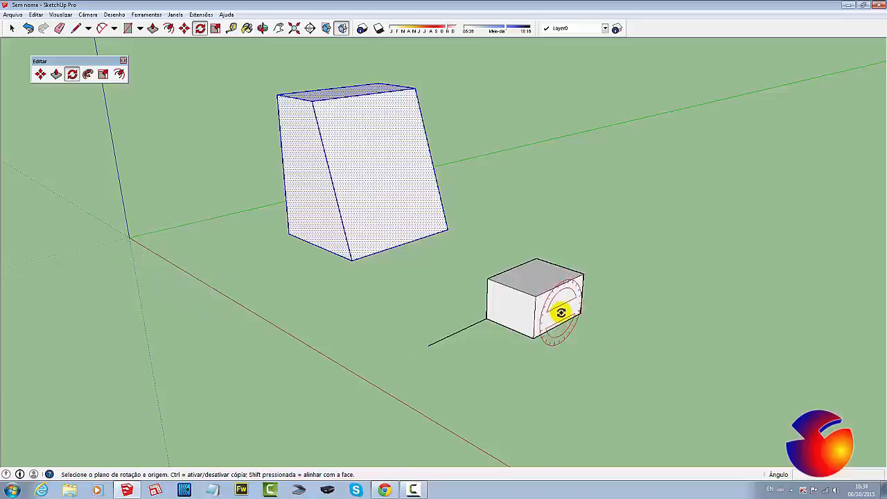
Step: Delete the small box together with the short line attached to it
{"action": "left_click", "coordinate": [13, 29]}
{"action": "left_click_drag", "start_coordinate": [446, 360], "coordinate": [437, 371]}
{"action": "right_click", "coordinate": [524, 311]}
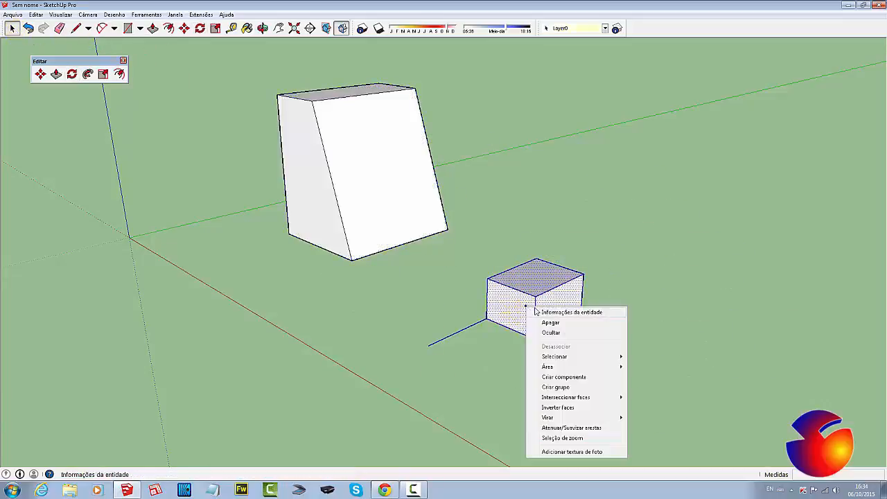
{"action": "left_click", "coordinate": [544, 329]}
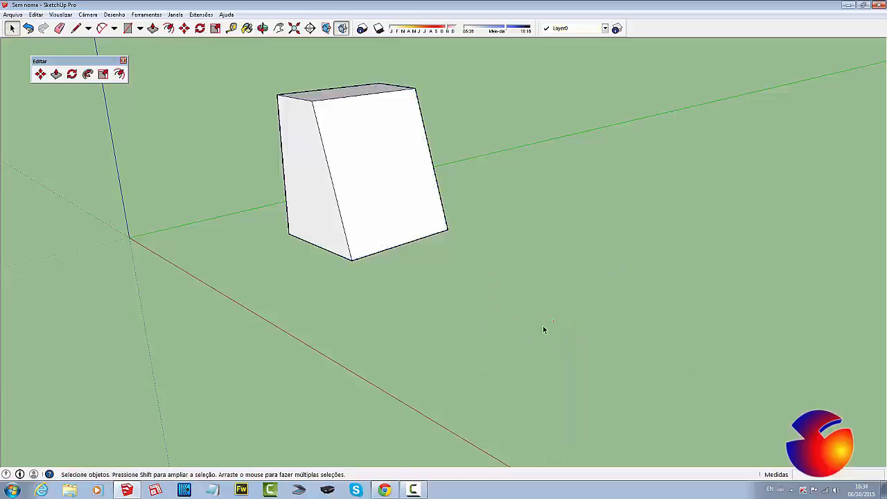
Step: Draw a single short reference line on the ground, clear of the sloped solid and near the red axis
{"action": "left_click", "coordinate": [265, 27]}
{"action": "left_click_drag", "start_coordinate": [331, 111], "coordinate": [386, 208]}
{"action": "left_click", "coordinate": [278, 27]}
{"action": "left_click_drag", "start_coordinate": [414, 137], "coordinate": [407, 159]}
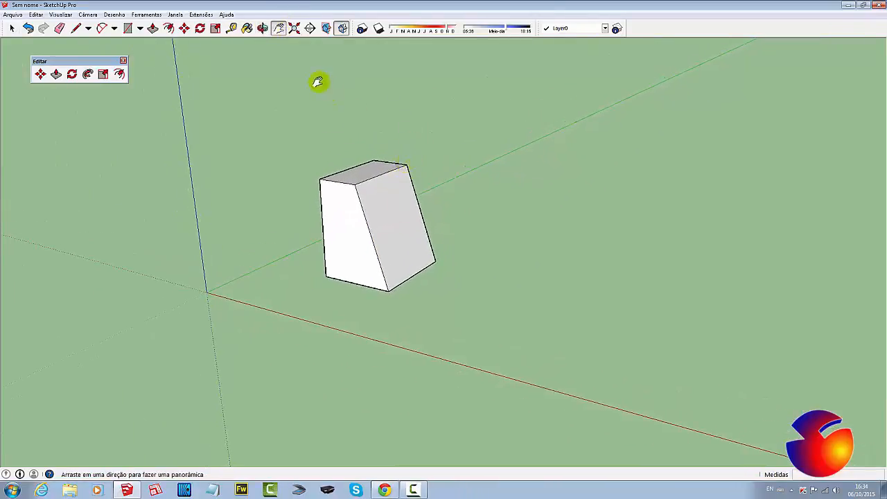
{"action": "left_click", "coordinate": [263, 27]}
{"action": "left_click_drag", "start_coordinate": [396, 196], "coordinate": [397, 266]}
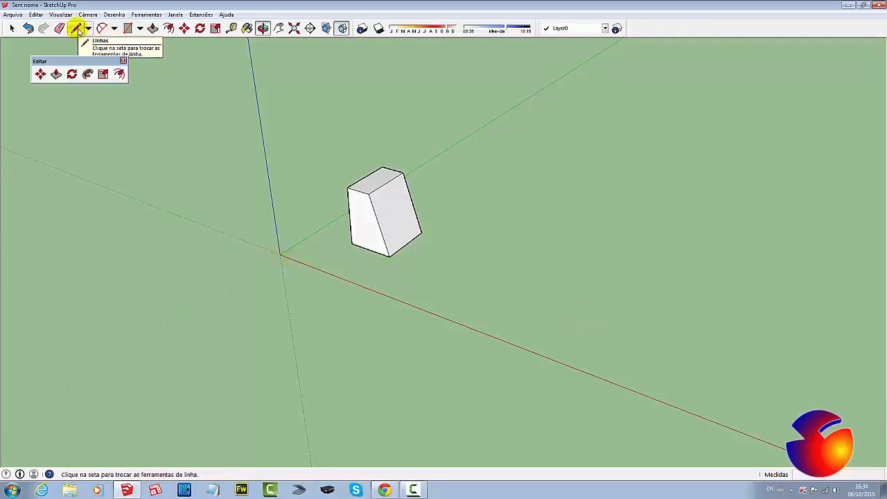
{"action": "left_click", "coordinate": [76, 28]}
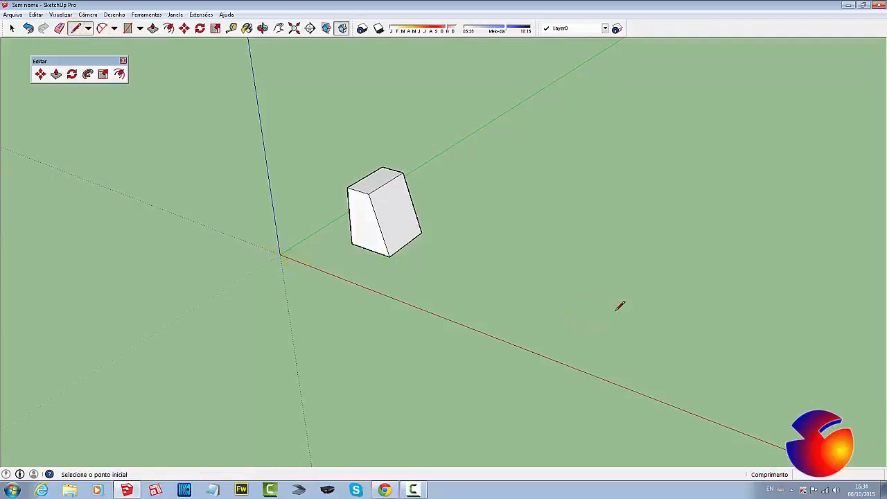
{"action": "left_click", "coordinate": [560, 317]}
{"action": "left_click", "coordinate": [544, 336]}
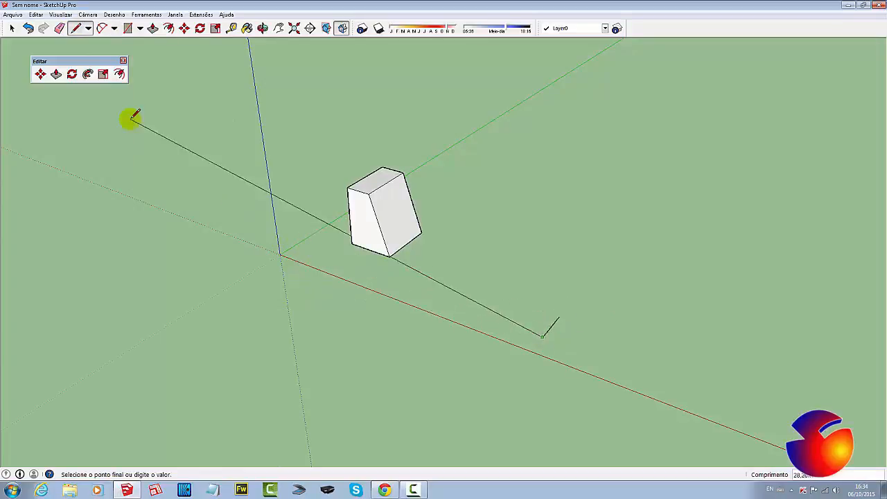
{"action": "left_click", "coordinate": [11, 29]}
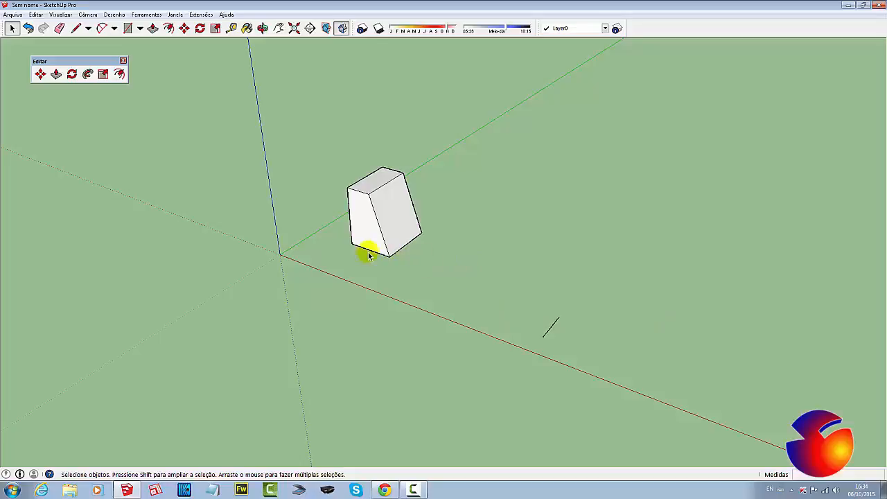
Step: Create a copy of the sloped solid rotated 50° in the ground plane about the short line's endpoint farther from the red axis
{"action": "left_click_drag", "start_coordinate": [465, 148], "coordinate": [199, 320]}
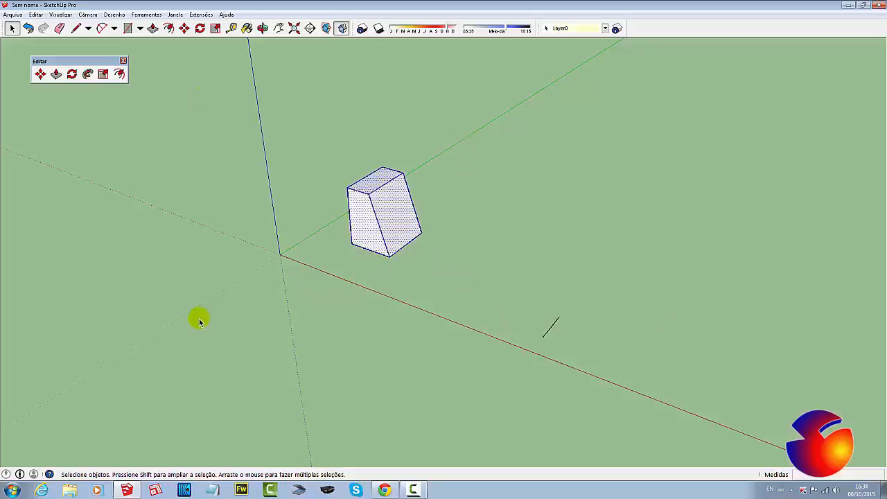
{"action": "left_click", "coordinate": [200, 27]}
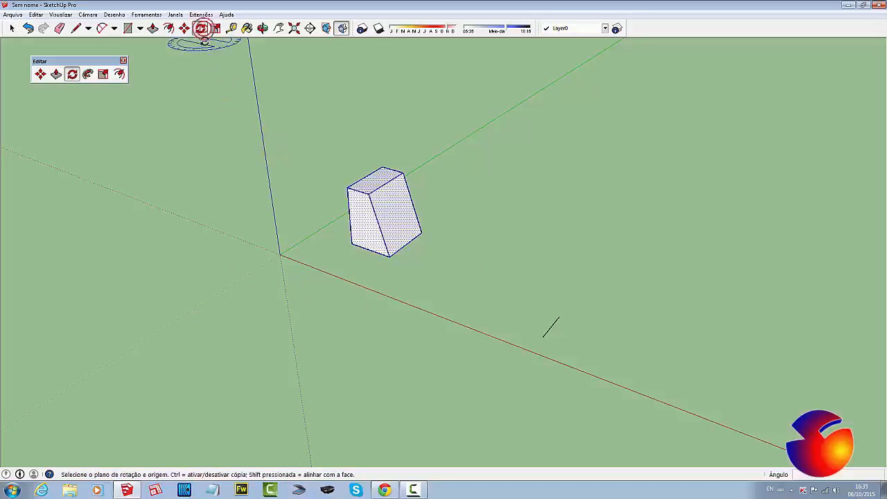
{"action": "left_click", "coordinate": [559, 317]}
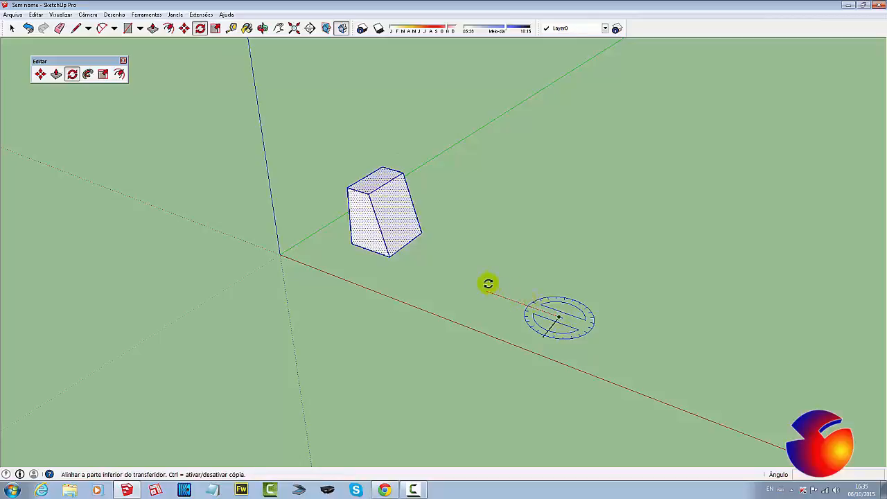
{"action": "left_click", "coordinate": [393, 256]}
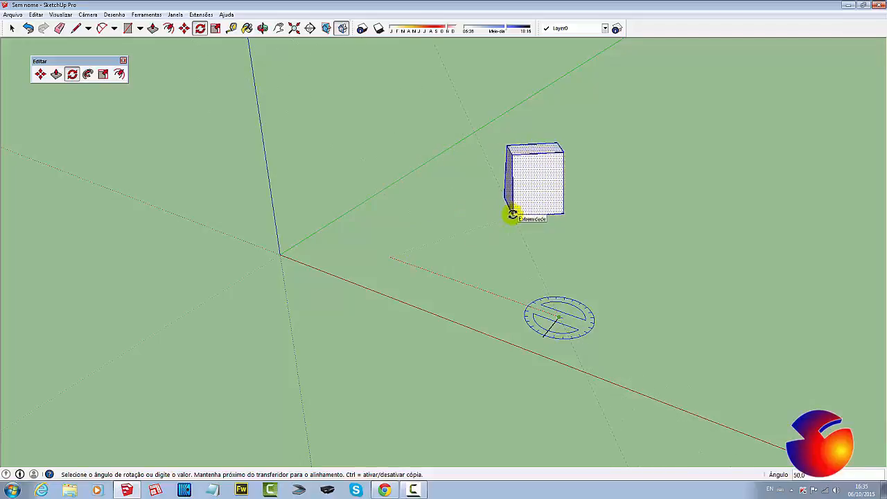
{"action": "key", "text": "ctrl"}
{"action": "left_click", "coordinate": [513, 214]}
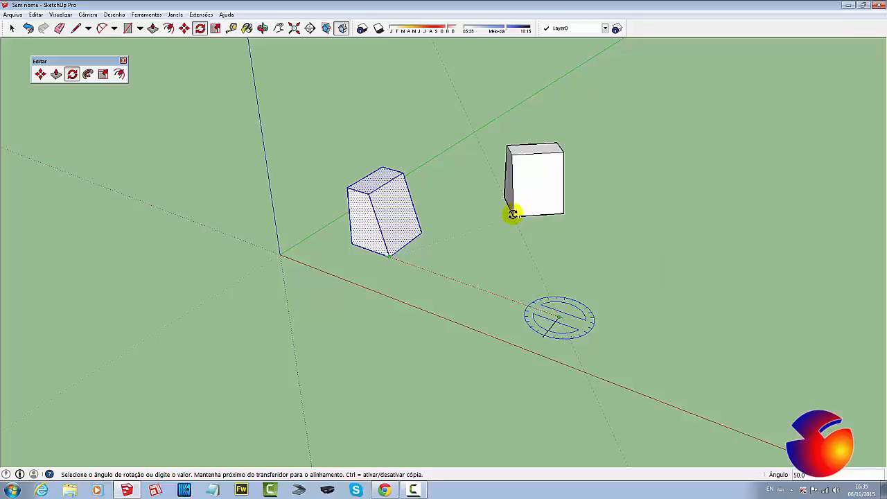
{"action": "left_click", "coordinate": [513, 213]}
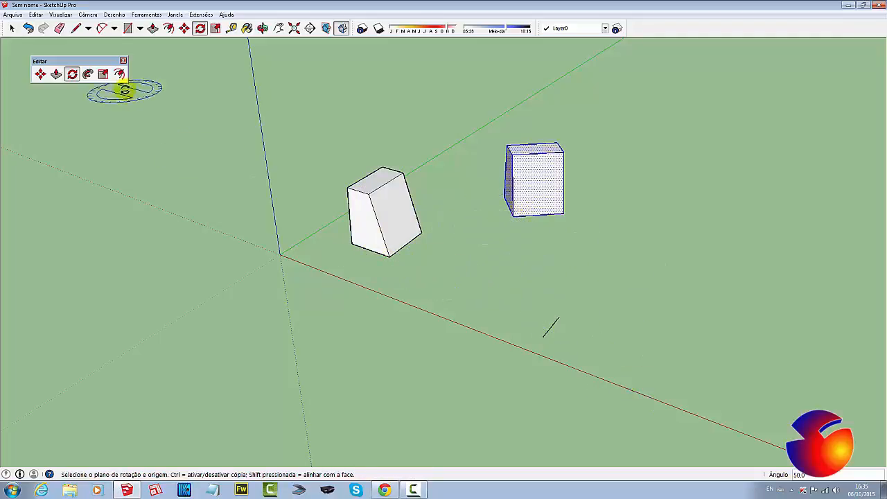
Step: Measure the distances from the matching bottom corners of the original solid and its copy to the line endpoint used as rotation centre
{"action": "left_click", "coordinate": [233, 29]}
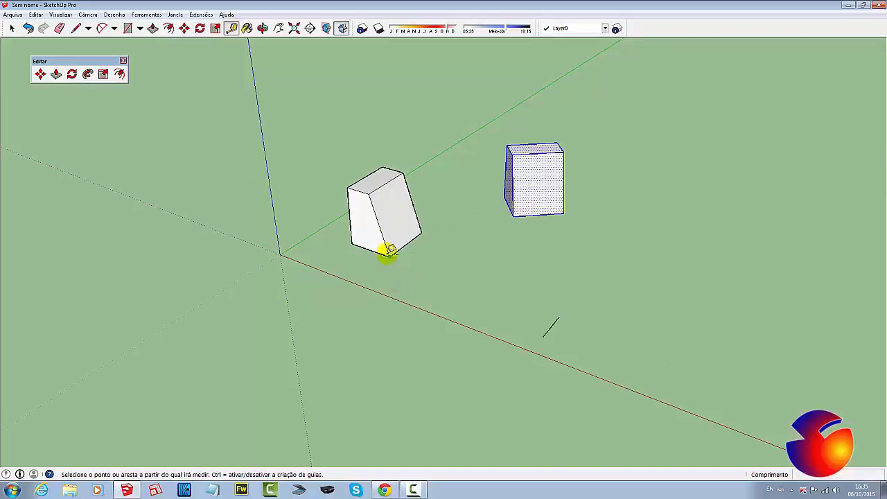
{"action": "left_click", "coordinate": [388, 257]}
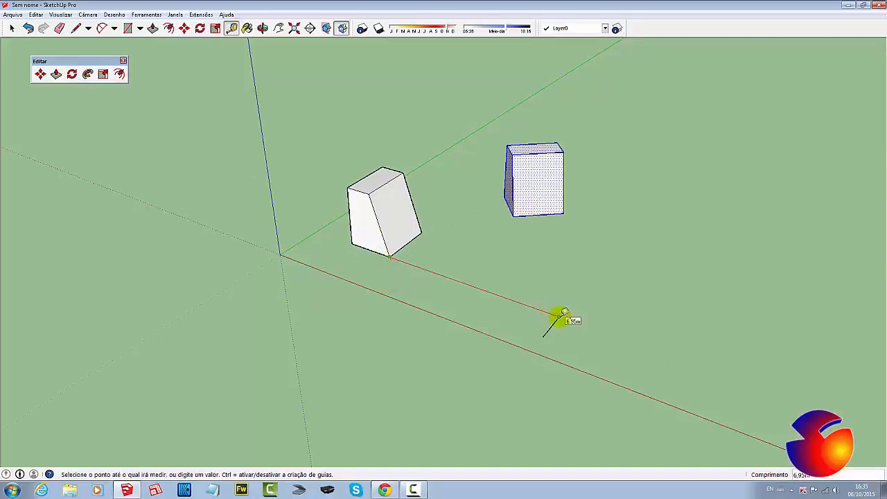
{"action": "left_click", "coordinate": [524, 247]}
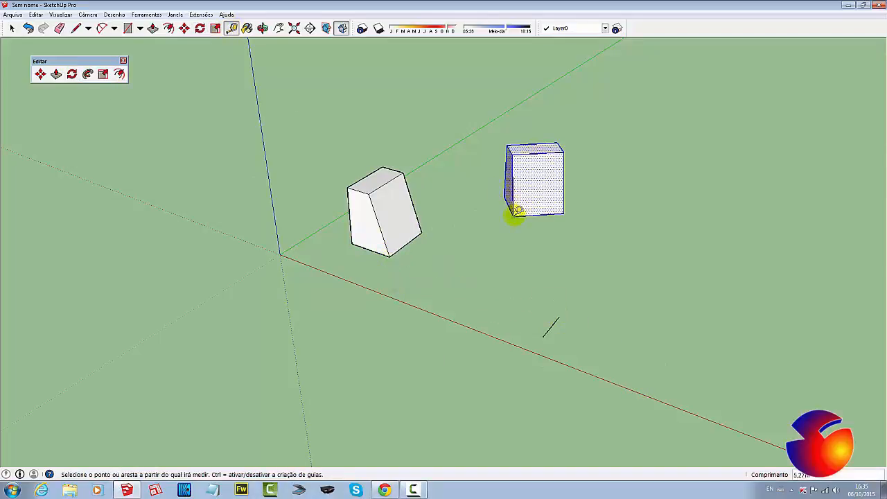
{"action": "left_click", "coordinate": [513, 216]}
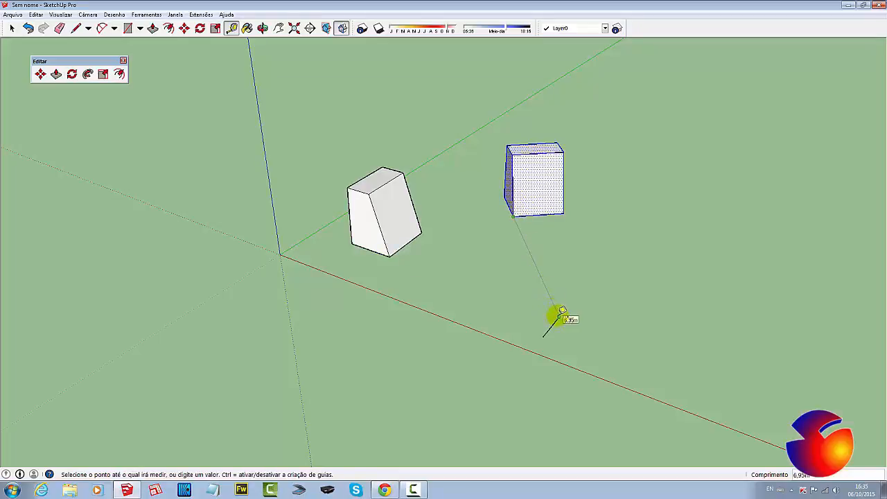
{"action": "left_click", "coordinate": [559, 316]}
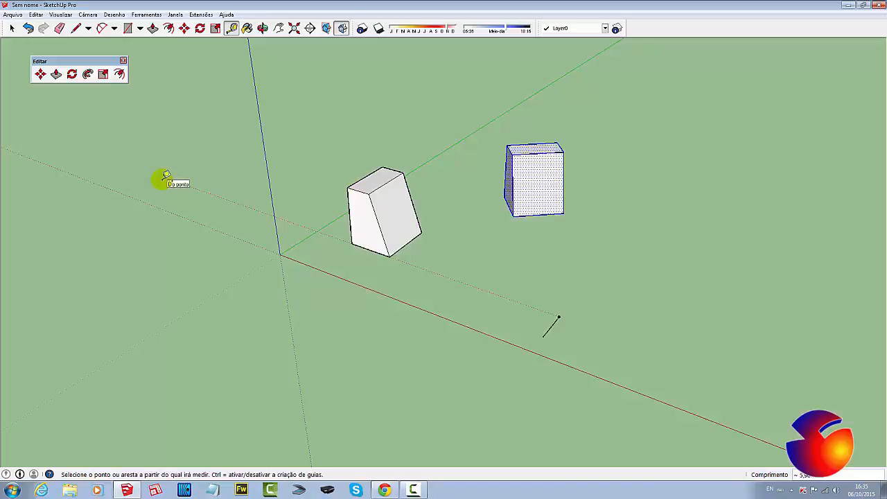
Step: Undo the rotated copy of the sloped solid
{"action": "key", "text": "ctrl+z"}
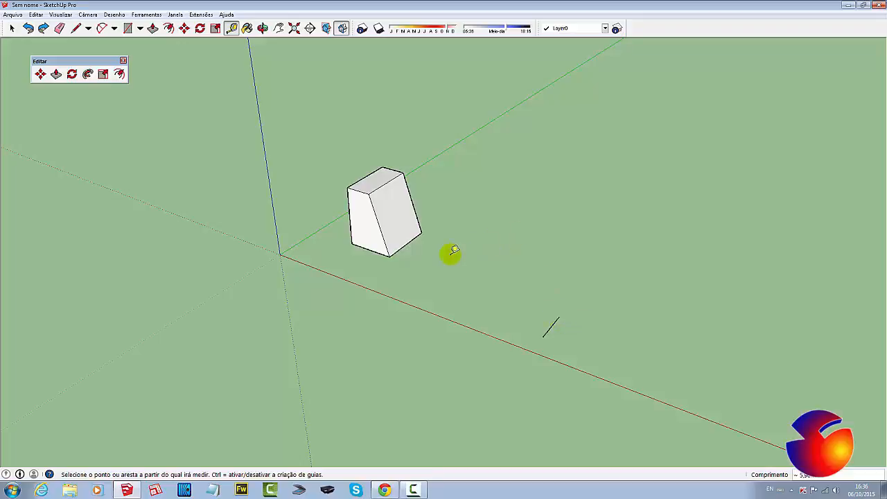
{"action": "left_click", "coordinate": [11, 28]}
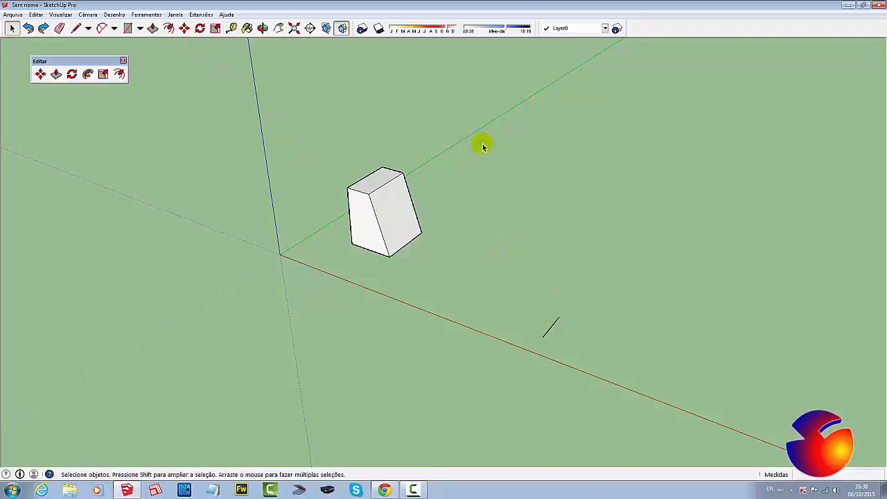
Step: Create a copy of the sloped solid rotated 30° in the ground plane about the short line's endpoint farther from the red axis
{"action": "left_click_drag", "start_coordinate": [483, 147], "coordinate": [301, 271]}
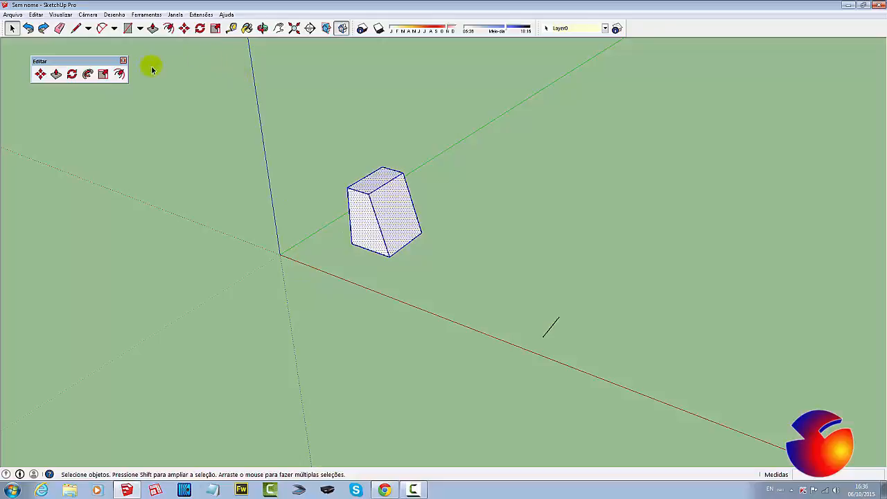
{"action": "left_click", "coordinate": [71, 73]}
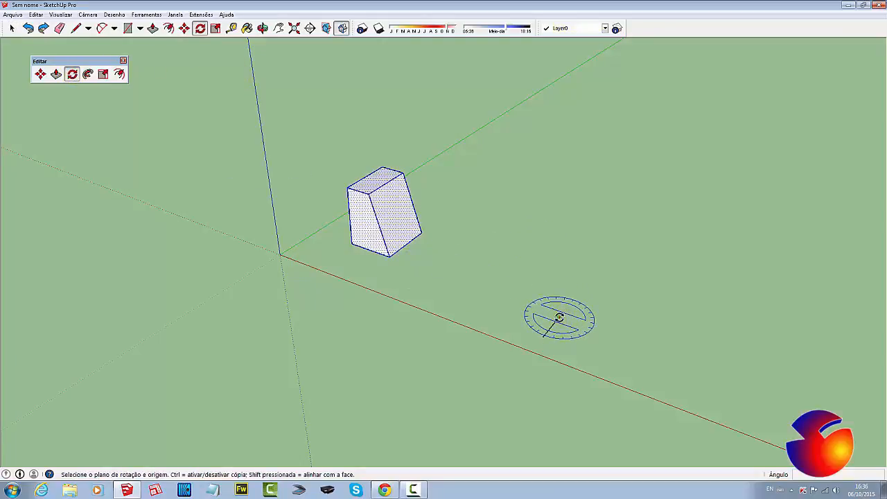
{"action": "left_click", "coordinate": [560, 317]}
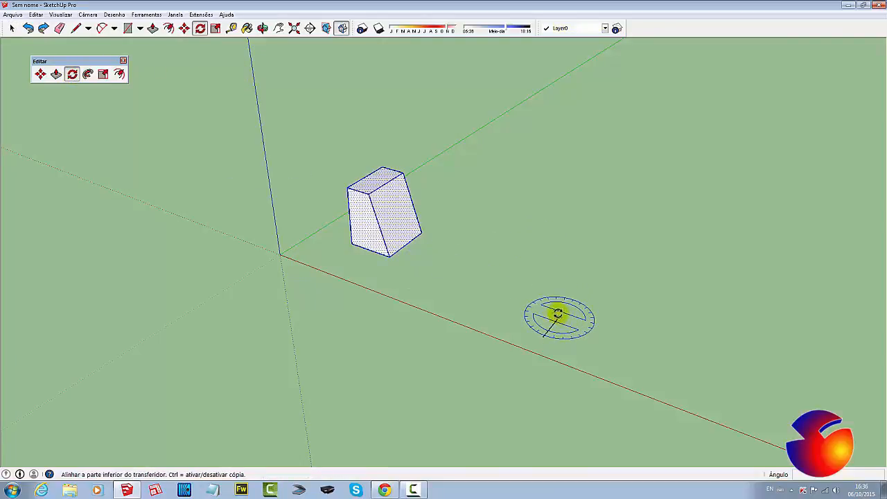
{"action": "left_click", "coordinate": [389, 257]}
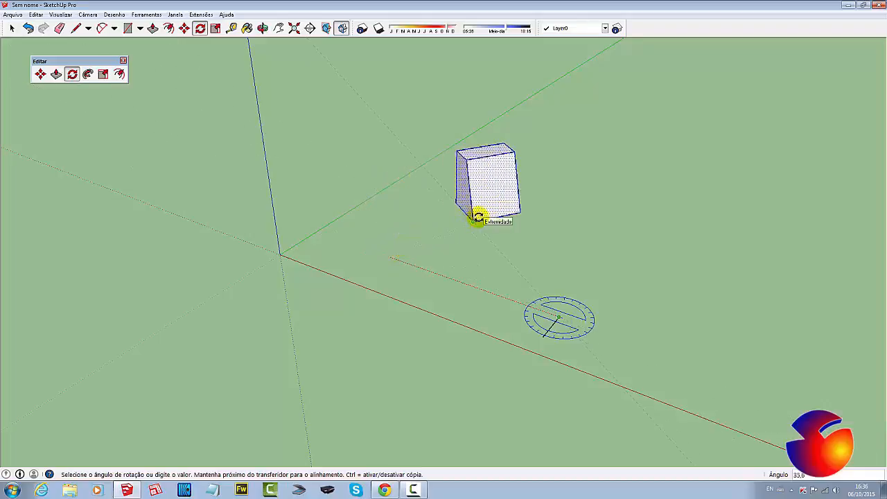
{"action": "key", "text": "ctrl"}
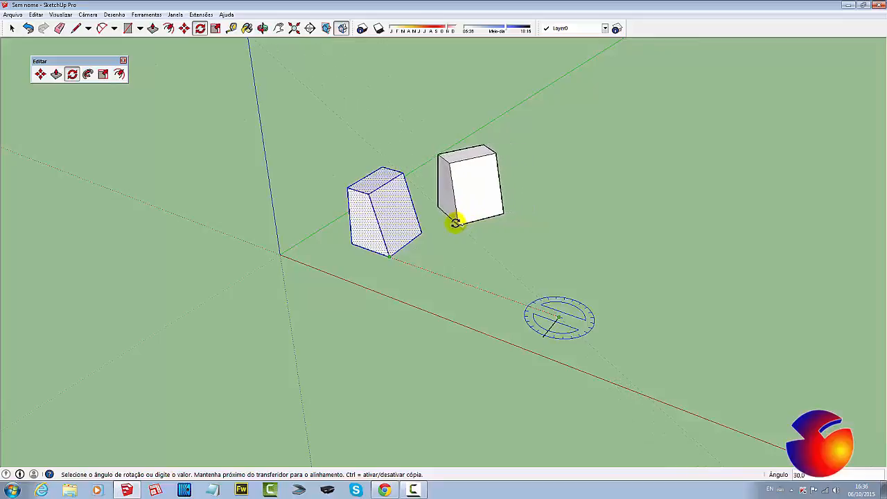
{"action": "left_click", "coordinate": [457, 222]}
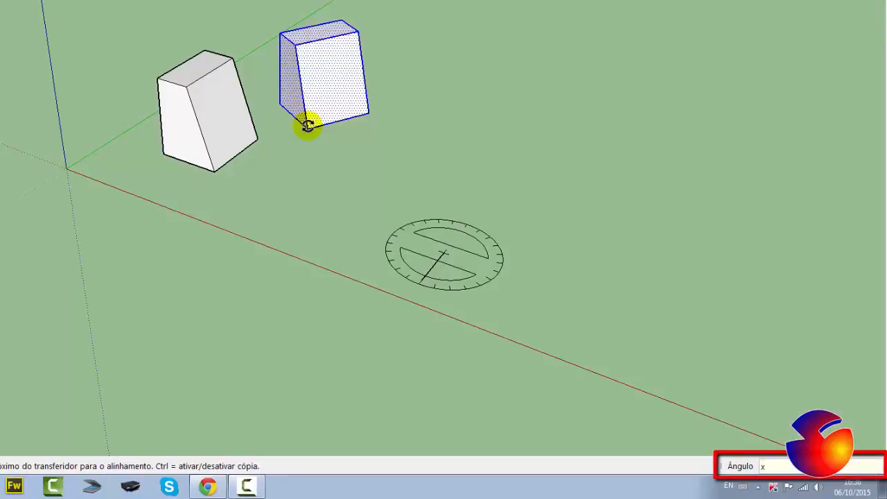
Step: Multiply the 30° rotated copy around the line endpoint with x10, raise it to x11, and undo all the copies
{"action": "key", "text": "Return"}
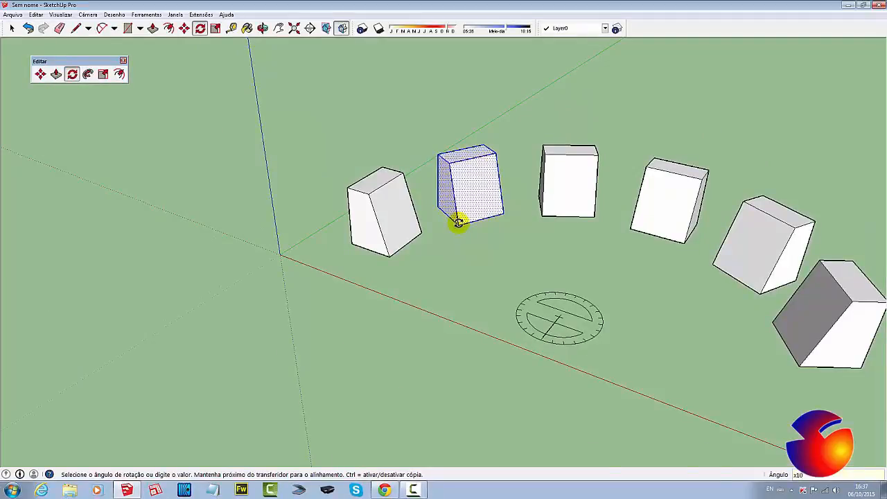
{"action": "key", "text": "Return"}
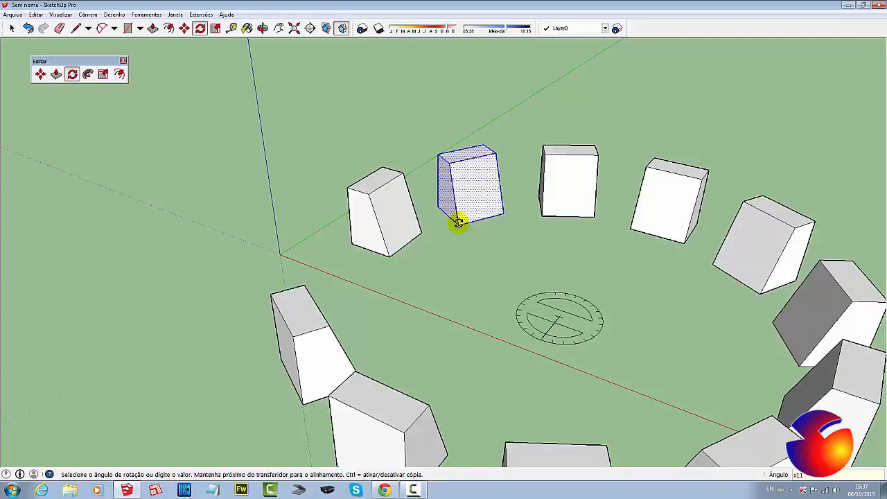
{"action": "key", "text": "Return"}
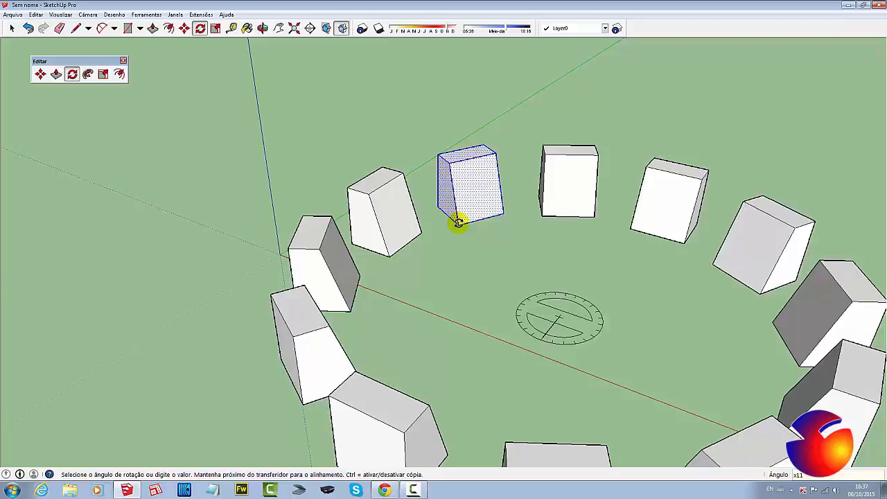
{"action": "key", "text": "ctrl+z"}
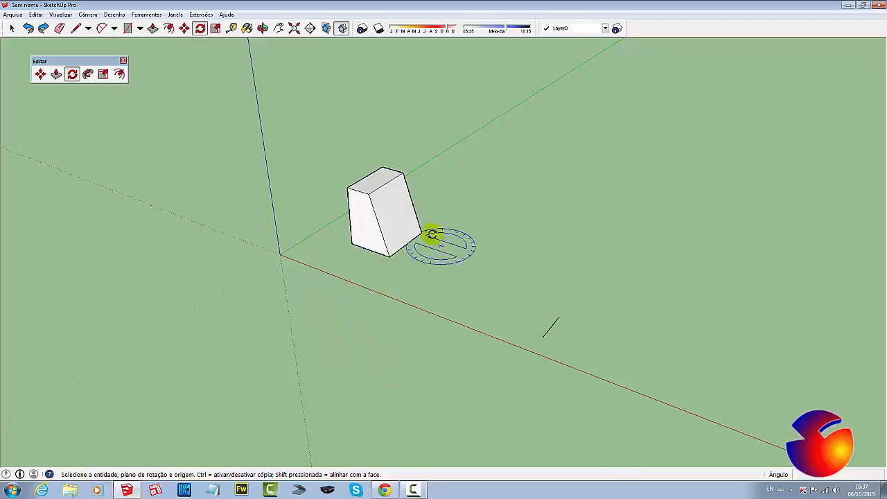
Step: Create a copy of the sloped solid rotated about 323° in the ground plane around the short line's endpoint farther from the red axis
{"action": "left_click", "coordinate": [12, 27]}
{"action": "triple_click", "coordinate": [362, 208]}
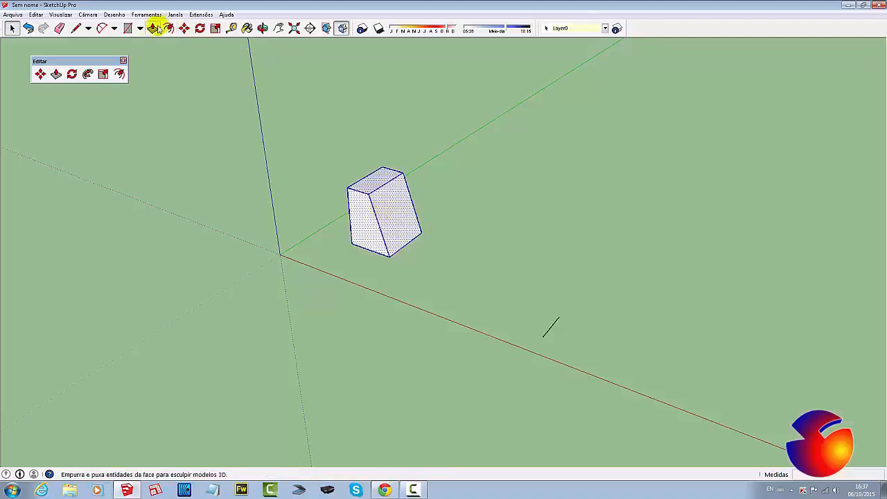
{"action": "left_click", "coordinate": [72, 74]}
{"action": "left_click", "coordinate": [72, 74]}
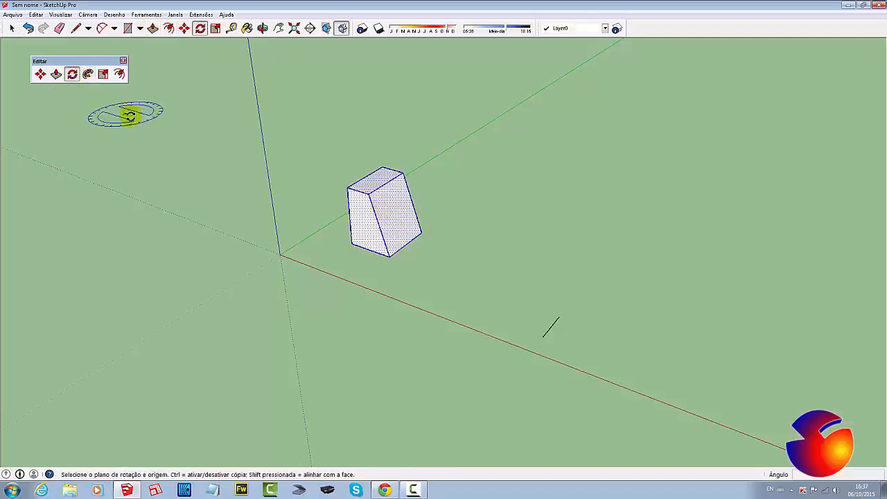
{"action": "left_click", "coordinate": [559, 317]}
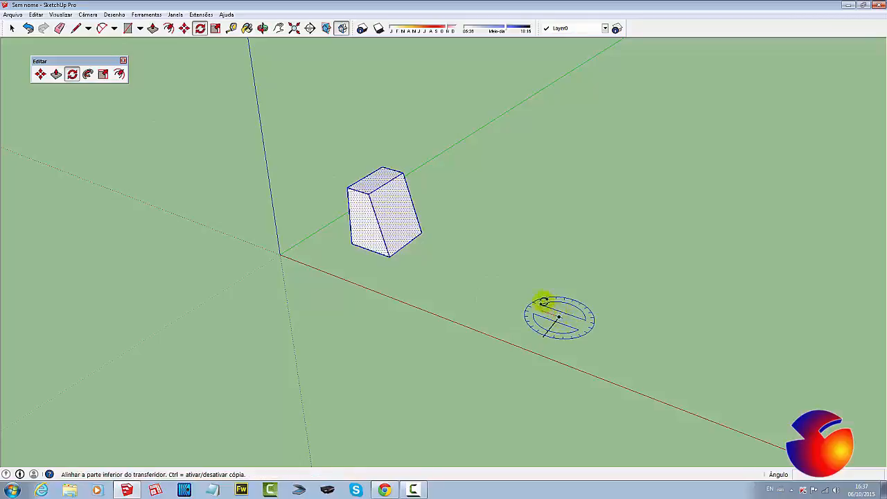
{"action": "left_click", "coordinate": [389, 257]}
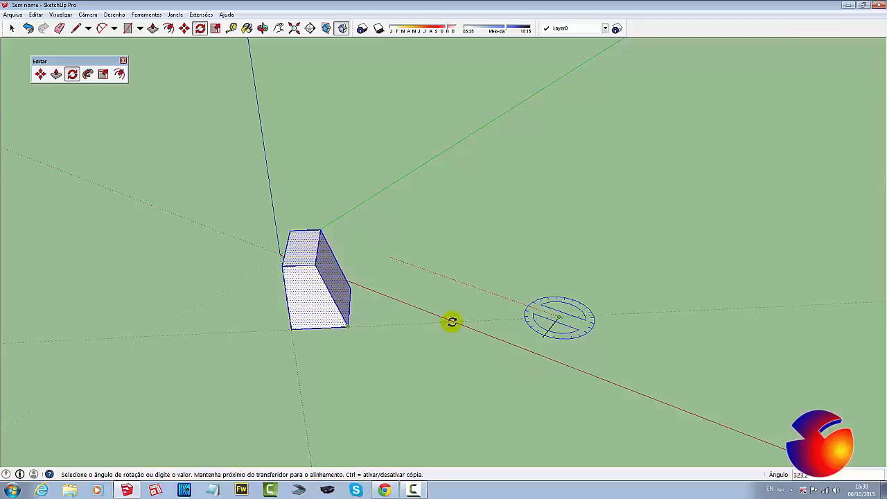
{"action": "key", "text": "ctrl"}
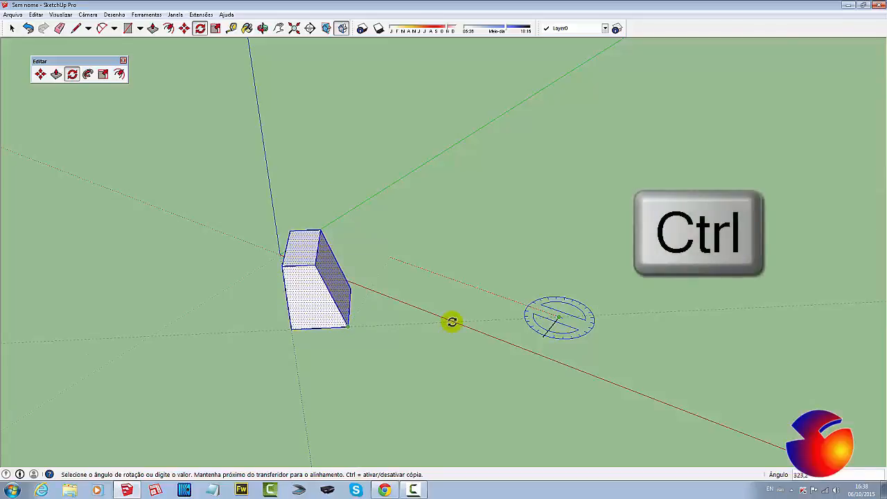
{"action": "left_click", "coordinate": [452, 322]}
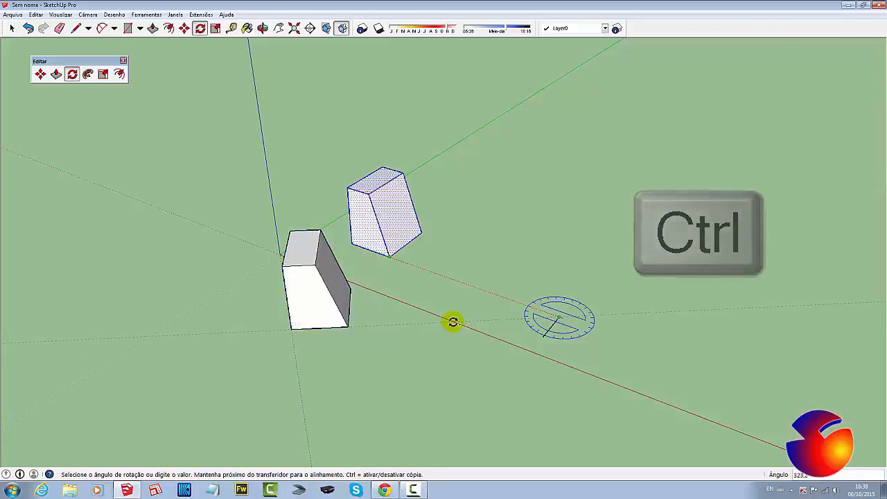
{"action": "left_click", "coordinate": [453, 323]}
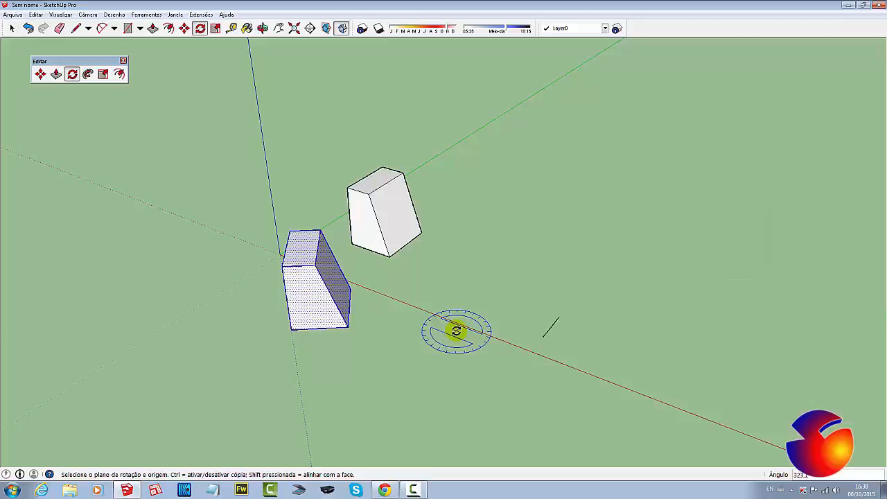
Step: Divide the rotation between the original solid and its copy into 10 equal intervals with /10
{"action": "type", "text": "/"}
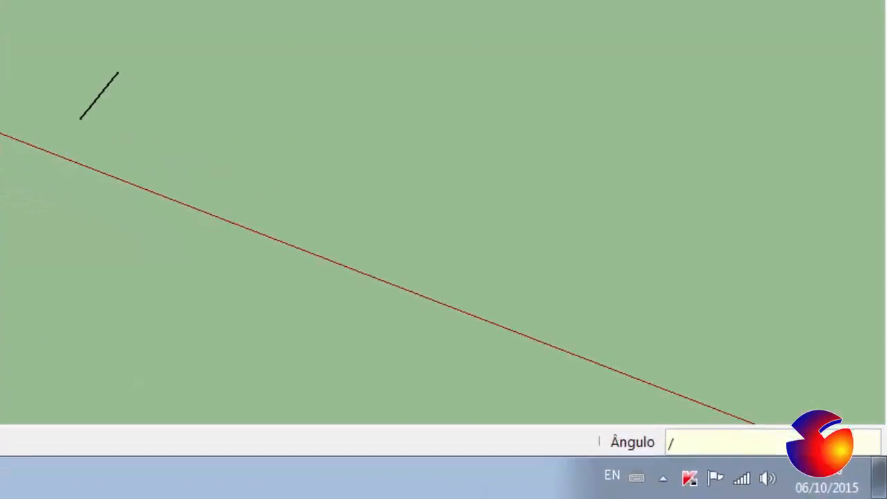
{"action": "type", "text": "10"}
{"action": "key", "text": "Return"}
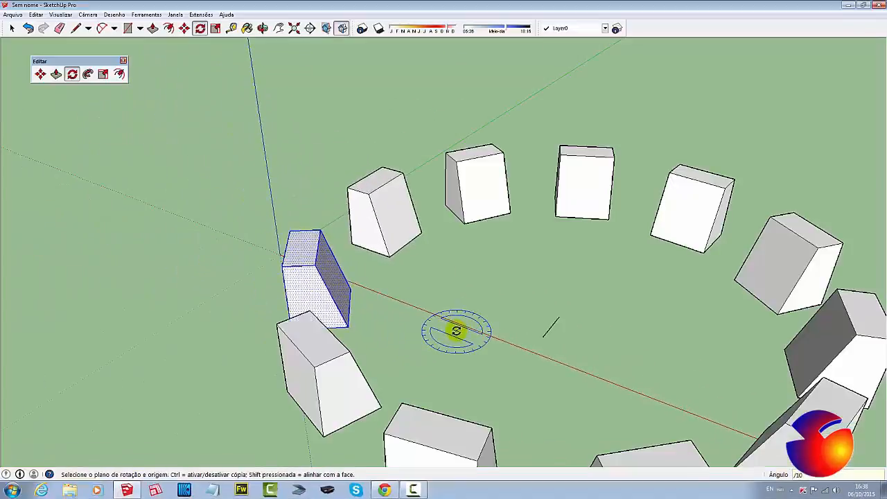
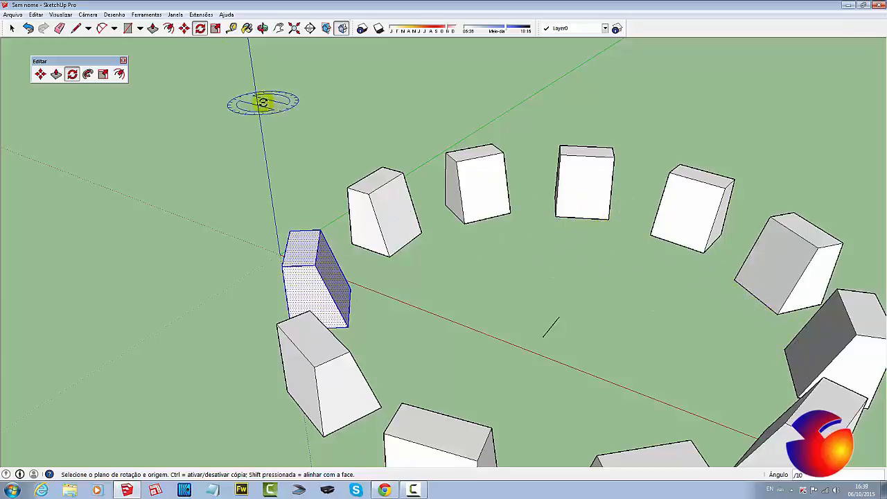
Step: Measure from the bottom corners of the two copies after the original to the rotation centre, and the gap between these copies
{"action": "left_click", "coordinate": [231, 31]}
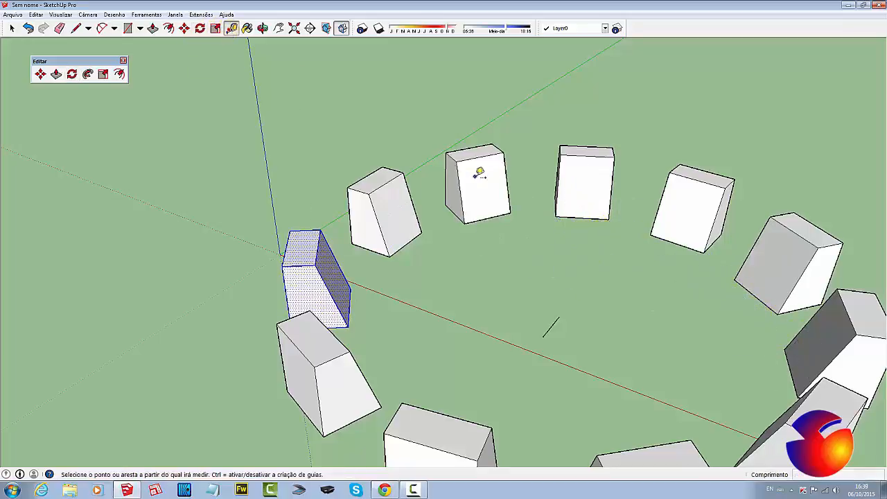
{"action": "left_click", "coordinate": [511, 210]}
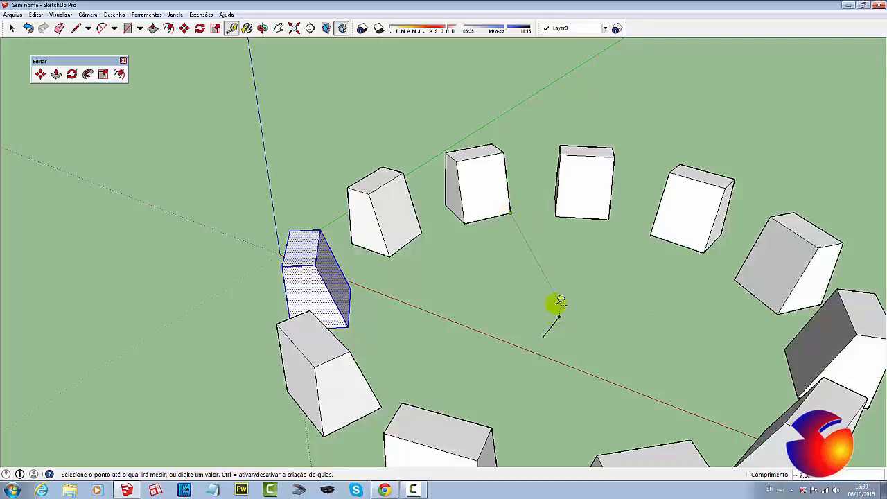
{"action": "left_click", "coordinate": [558, 212]}
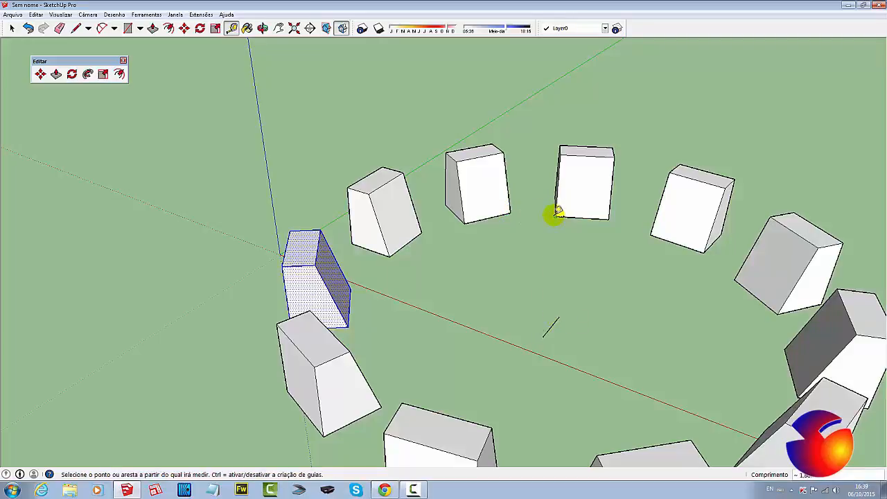
{"action": "left_click", "coordinate": [608, 219]}
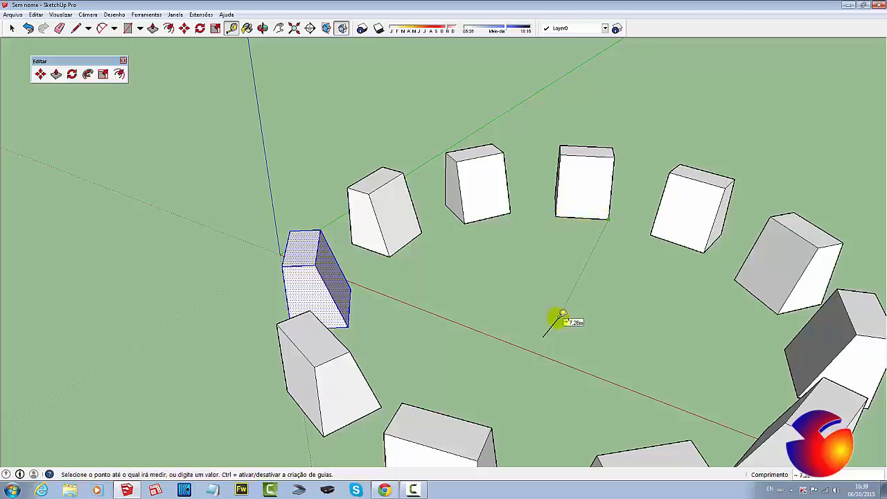
{"action": "key", "text": "Escape"}
Step: Measure the gaps between facing bottom corners of successive neighbouring solids along the far side of the ring
{"action": "left_click", "coordinate": [510, 211]}
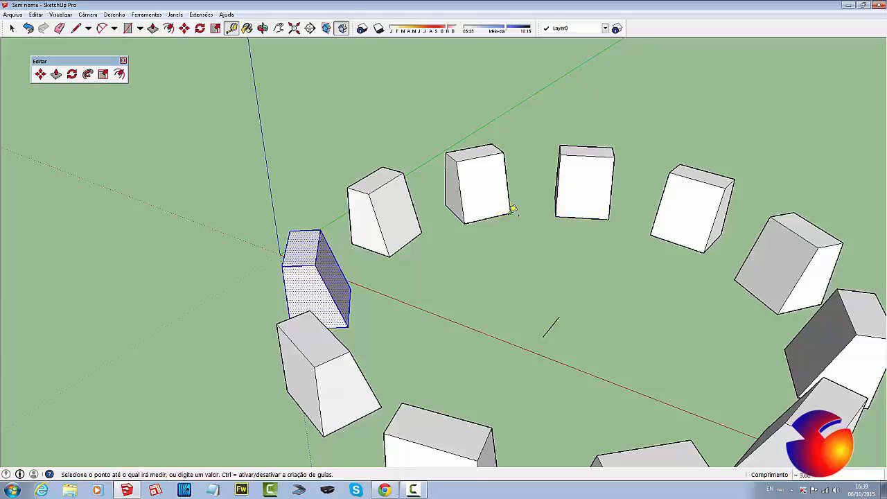
{"action": "left_click", "coordinate": [559, 211]}
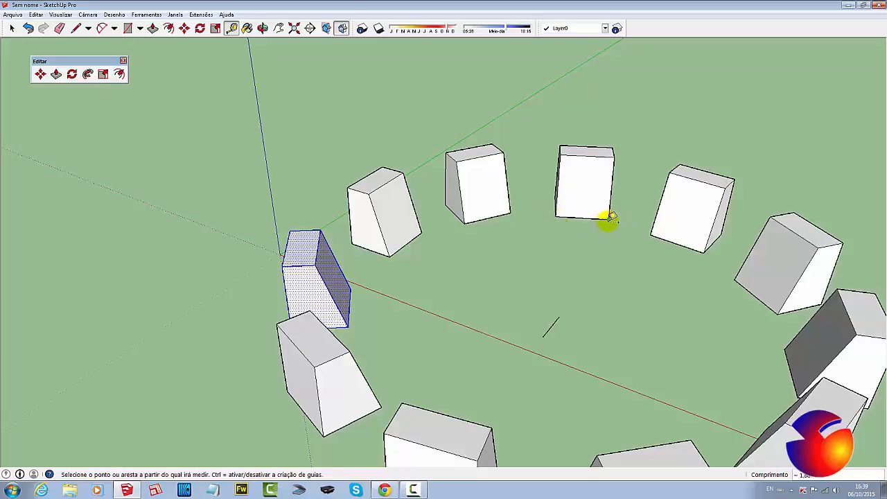
{"action": "left_click", "coordinate": [610, 219]}
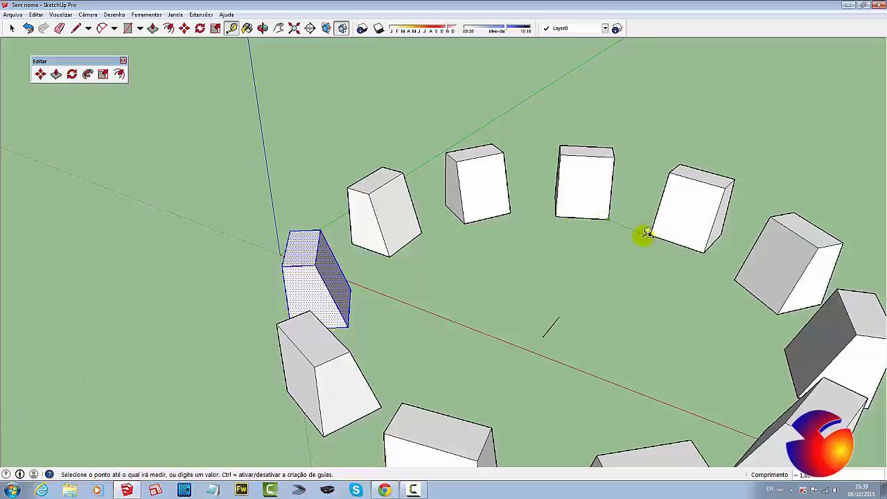
{"action": "left_click", "coordinate": [650, 236]}
{"action": "left_click", "coordinate": [704, 251]}
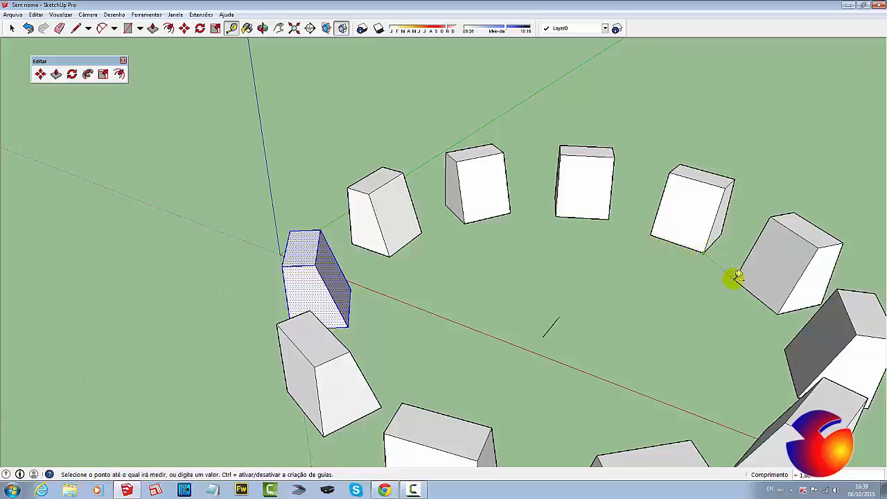
{"action": "left_click", "coordinate": [724, 278]}
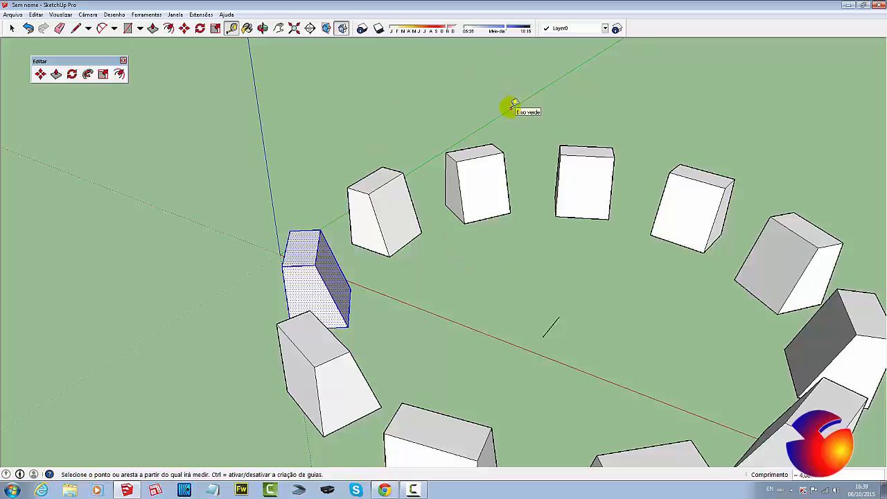
Step: Undo the ring of rotated copies, keeping only the original sloped solid and the short line
{"action": "key", "text": "ctrl+z"}
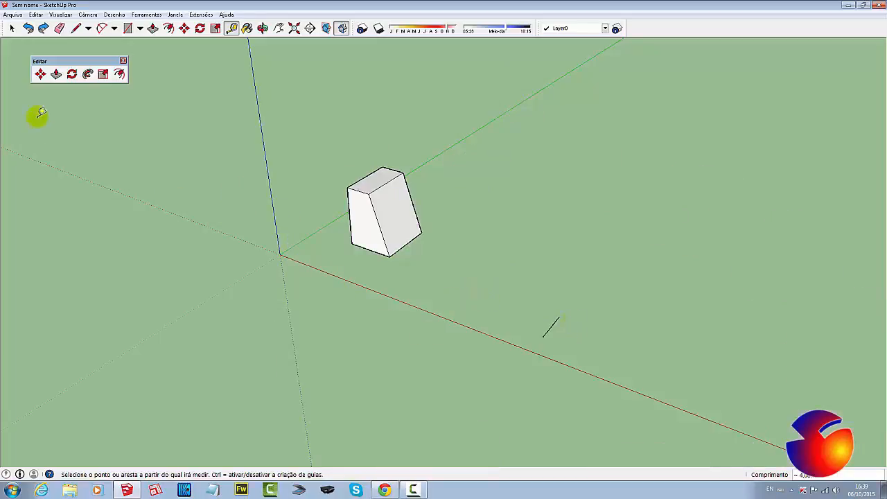
{"action": "left_click", "coordinate": [11, 29]}
{"action": "key", "text": "t"}
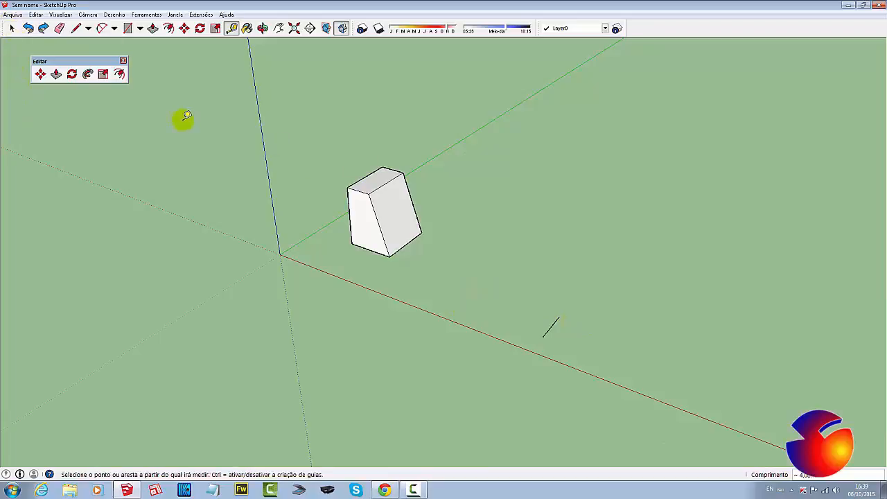
Step: Draw a six-sided polygon with an inscribed radius of about 1.18 m on the ground, between the short line and the green axis
{"action": "left_click", "coordinate": [140, 28]}
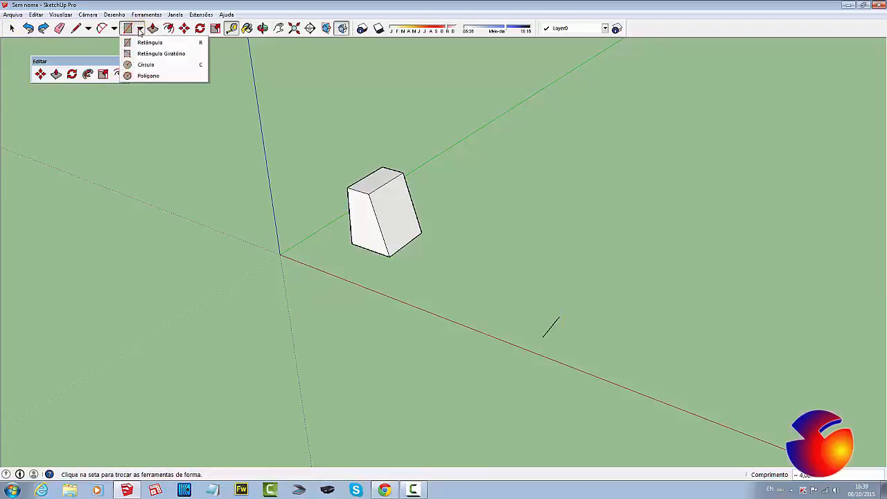
{"action": "left_click", "coordinate": [148, 75]}
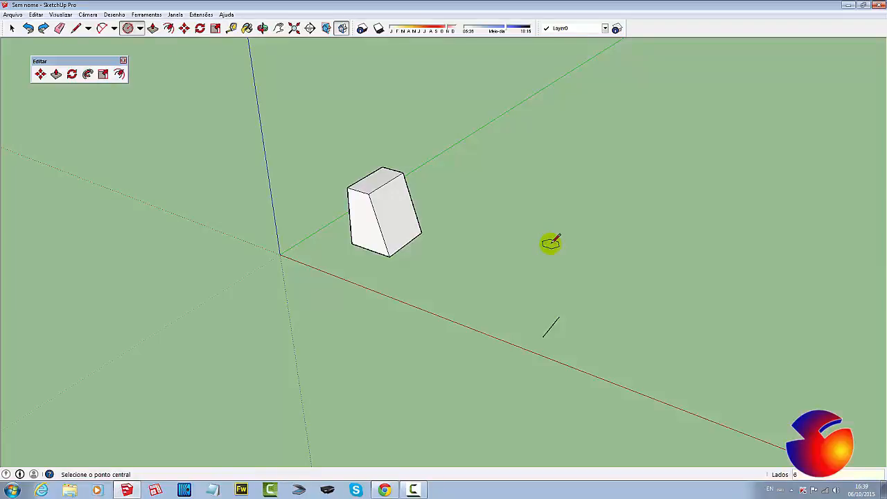
{"action": "left_click", "coordinate": [563, 231]}
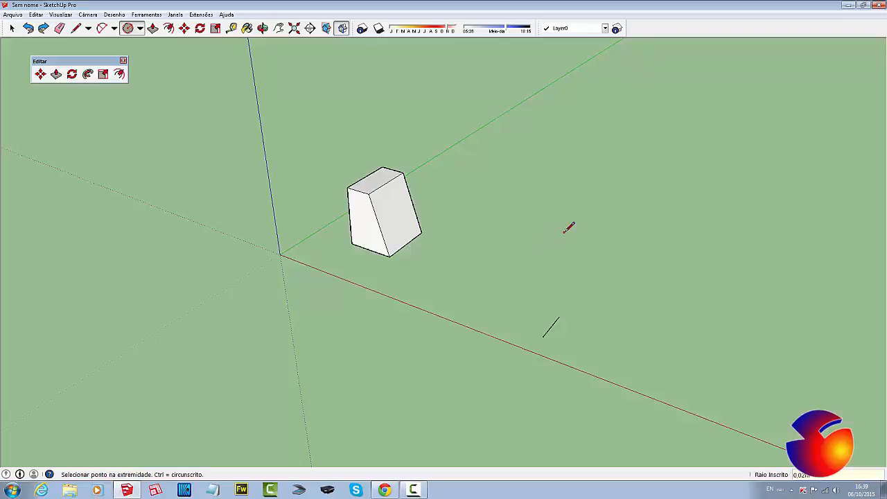
{"action": "left_click", "coordinate": [581, 244]}
{"action": "left_click", "coordinate": [491, 294]}
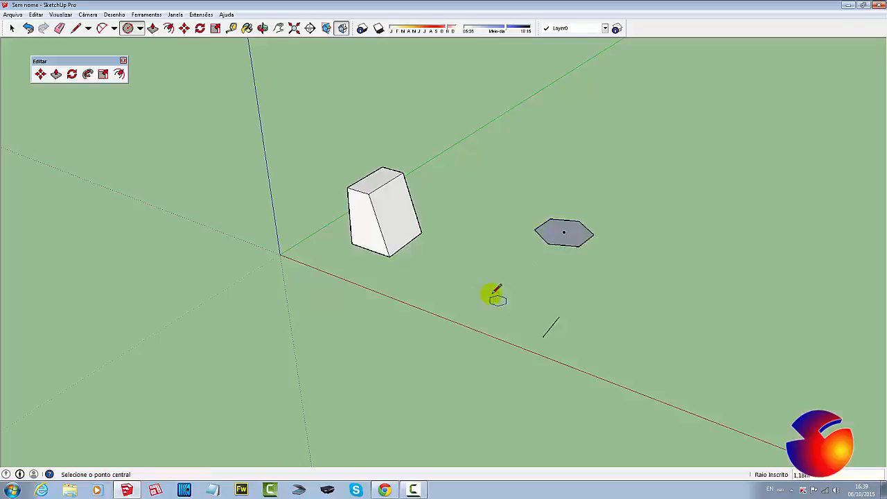
Step: Push/Pull the hexagon upward about 3.45 m to form a hexagonal prism
{"action": "left_click", "coordinate": [11, 28]}
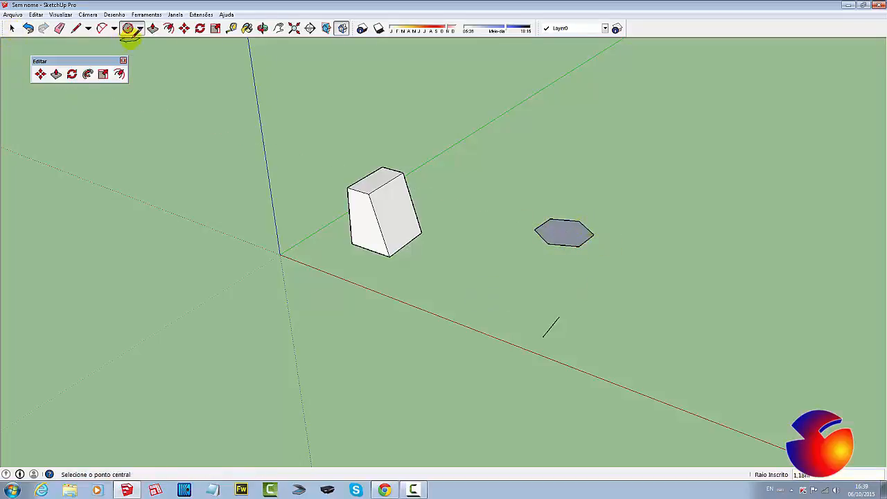
{"action": "left_click", "coordinate": [153, 27]}
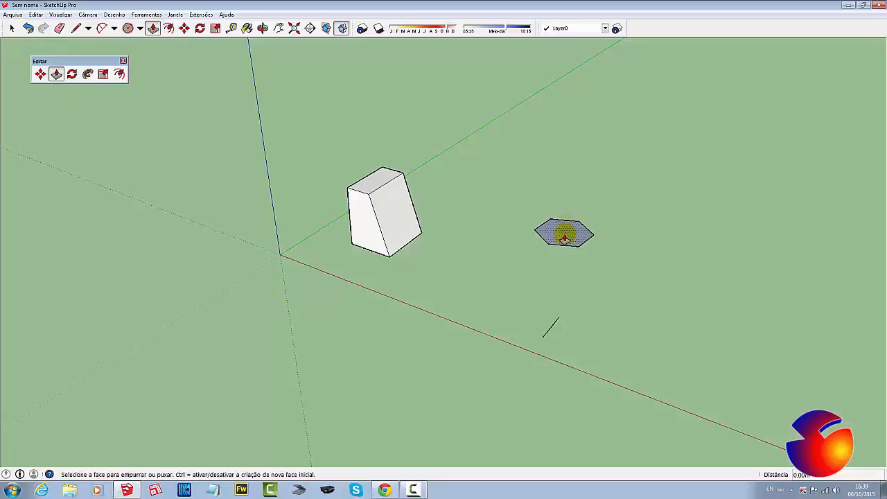
{"action": "left_click_drag", "start_coordinate": [565, 237], "coordinate": [568, 148]}
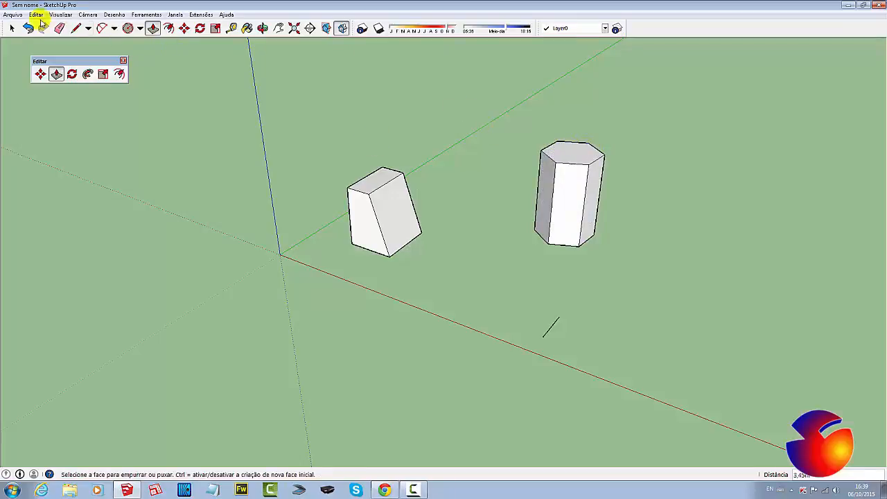
Step: Try twisting the prism by rotating its top face about the far corner nearest the rear right, using the opposite corner as reference
{"action": "left_click", "coordinate": [12, 27]}
{"action": "left_click", "coordinate": [577, 154]}
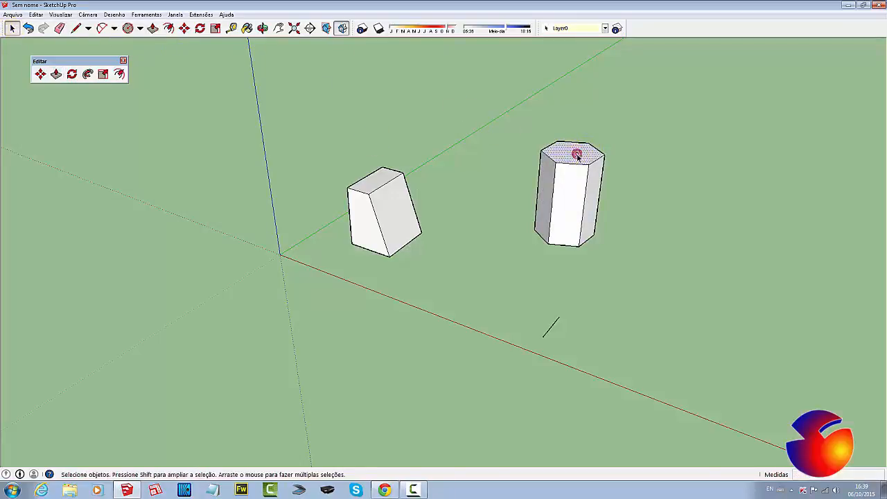
{"action": "scroll", "coordinate": [642, 147], "scroll_direction": "up", "scroll_amount": 4}
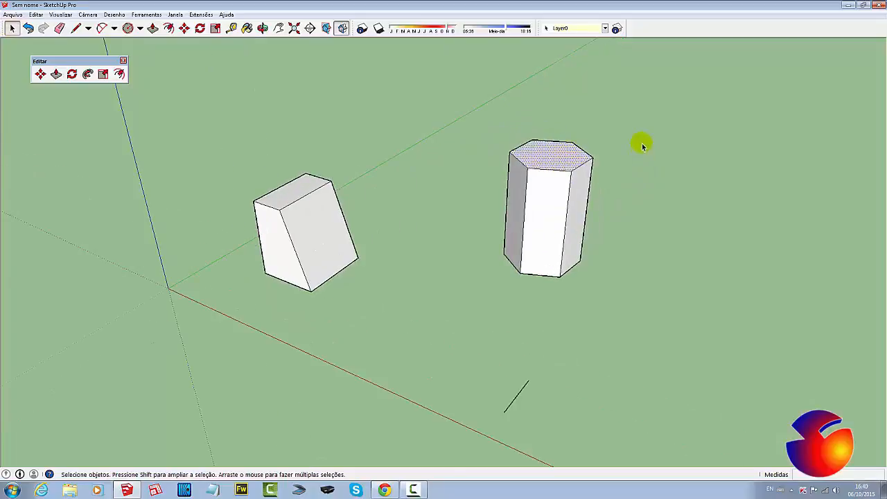
{"action": "left_click", "coordinate": [200, 28]}
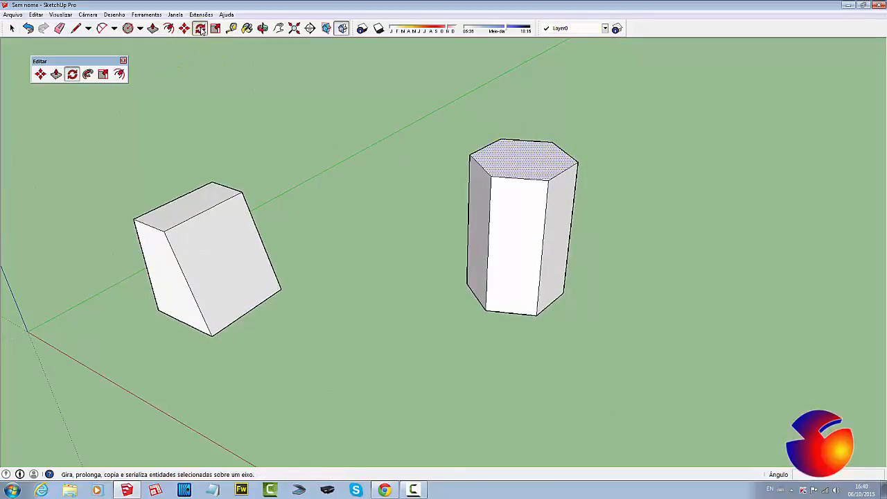
{"action": "left_click", "coordinate": [551, 144]}
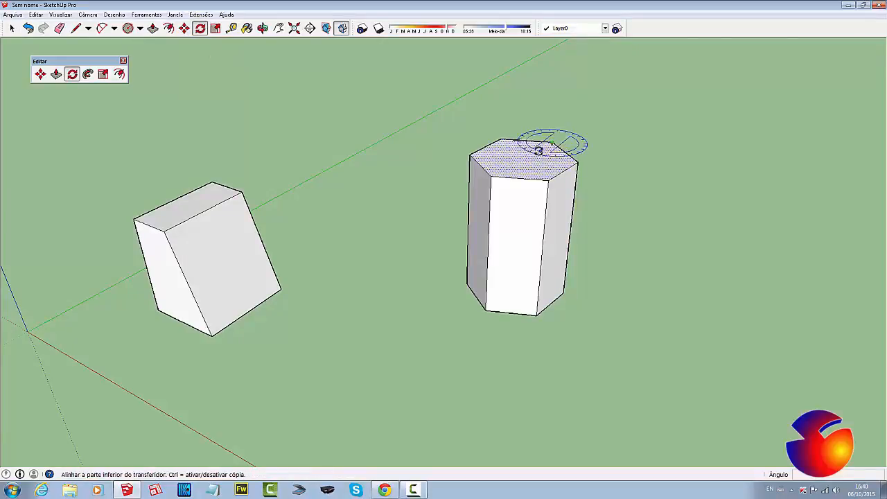
{"action": "left_click", "coordinate": [492, 176]}
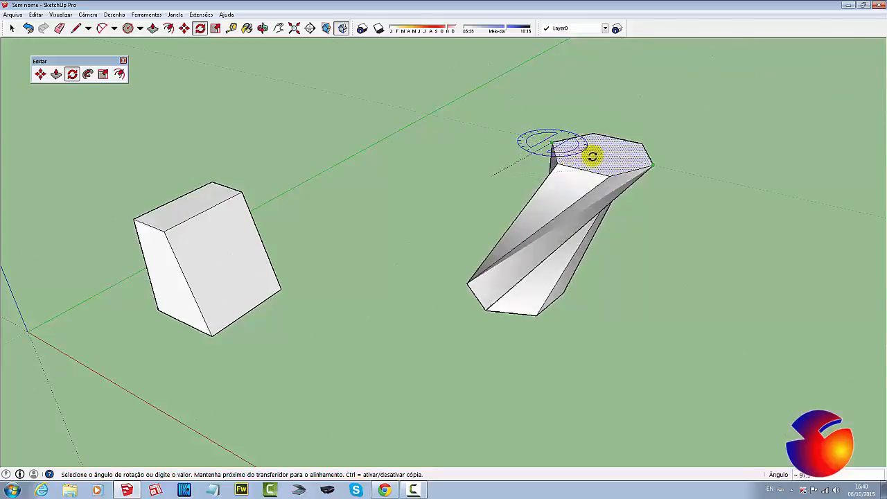
{"action": "key", "text": "Escape"}
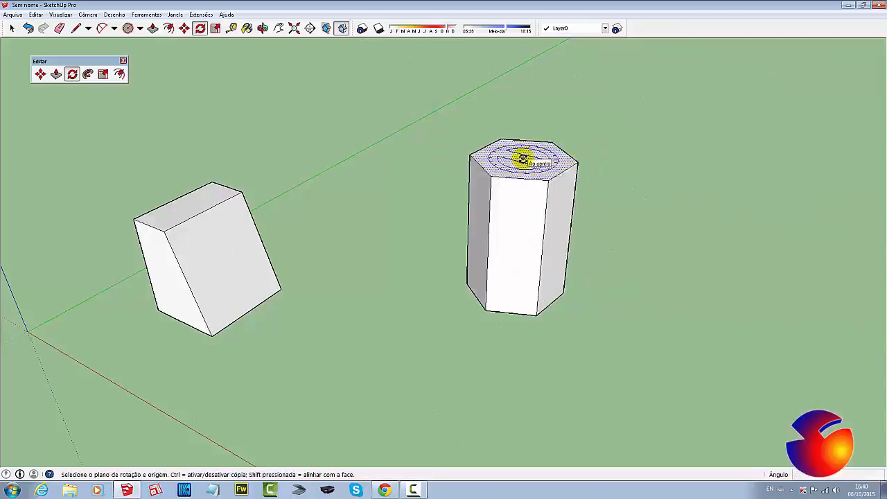
Step: Try rotating the prism's top face 30° about its own centre, using a front corner as reference
{"action": "left_click", "coordinate": [523, 158]}
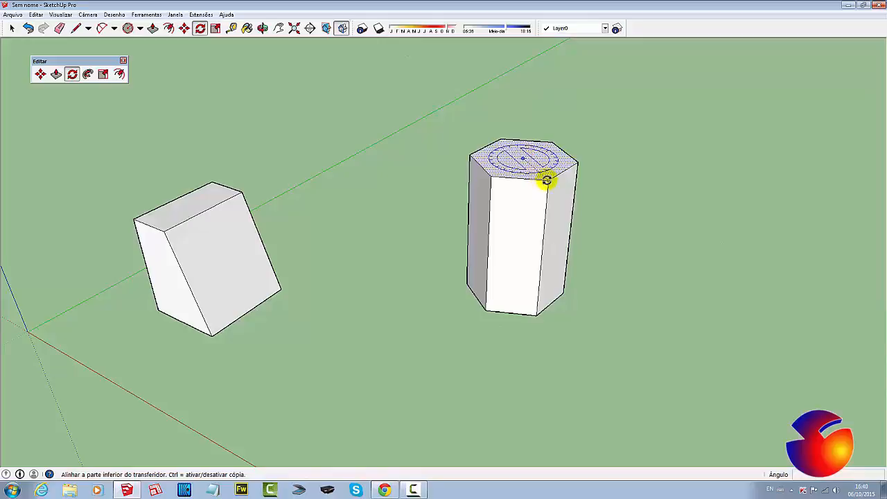
{"action": "left_click", "coordinate": [547, 180]}
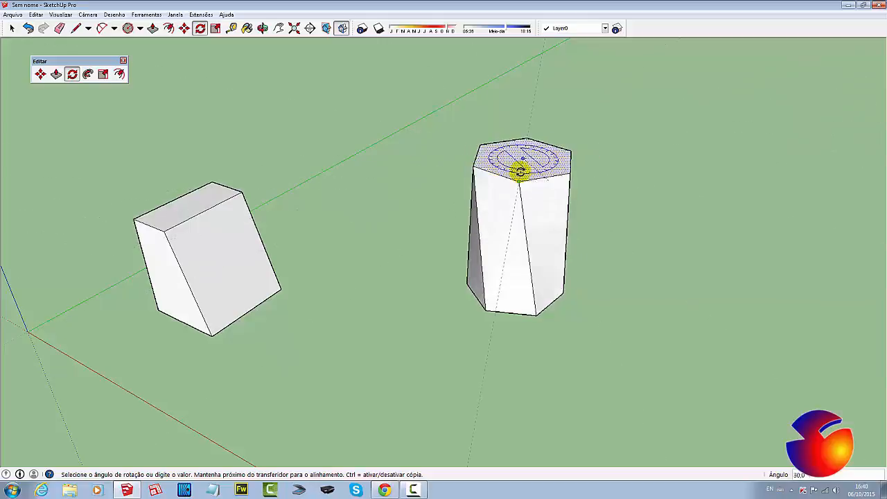
{"action": "key", "text": "Escape"}
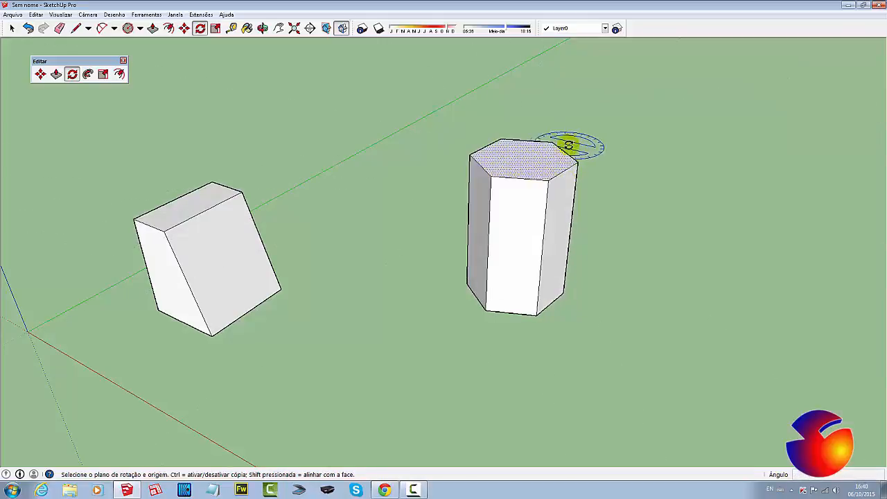
Step: Try twisting the prism by rotating its top face about the rear left corner, with the diagonally opposite corner as reference
{"action": "left_click", "coordinate": [501, 139]}
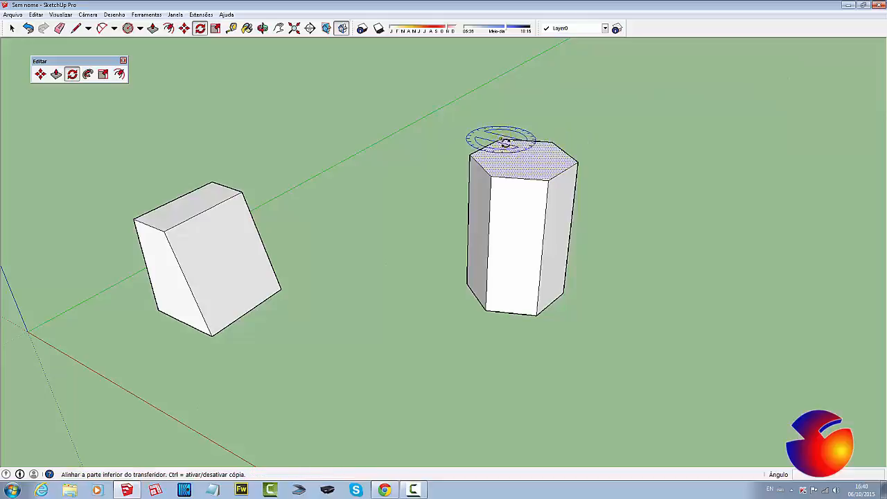
{"action": "left_click", "coordinate": [549, 180]}
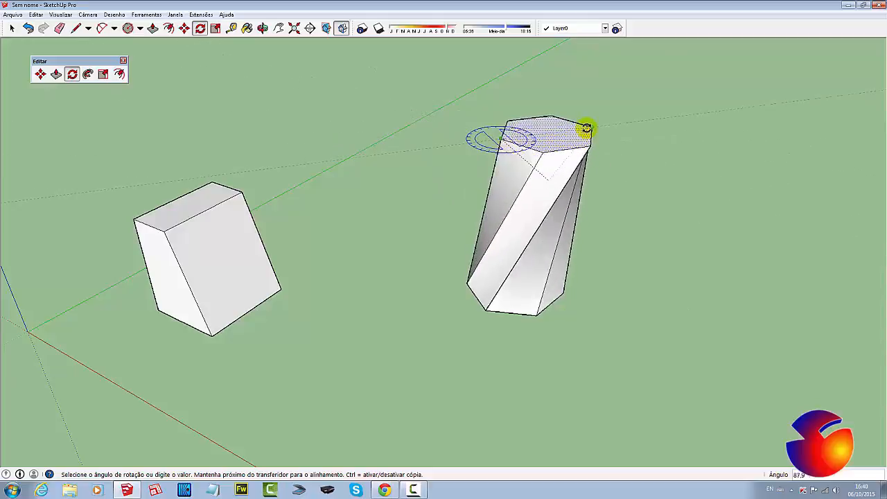
{"action": "key", "text": "Escape"}
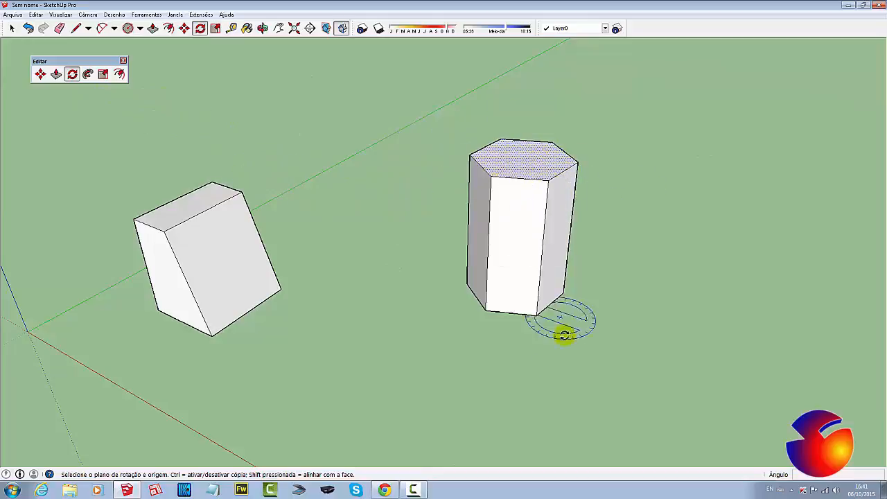
{"action": "left_click", "coordinate": [11, 28]}
Step: Draw a rectangle on the ground beyond the short line, on the side of the prism away from the sloped solid
{"action": "left_click", "coordinate": [278, 28]}
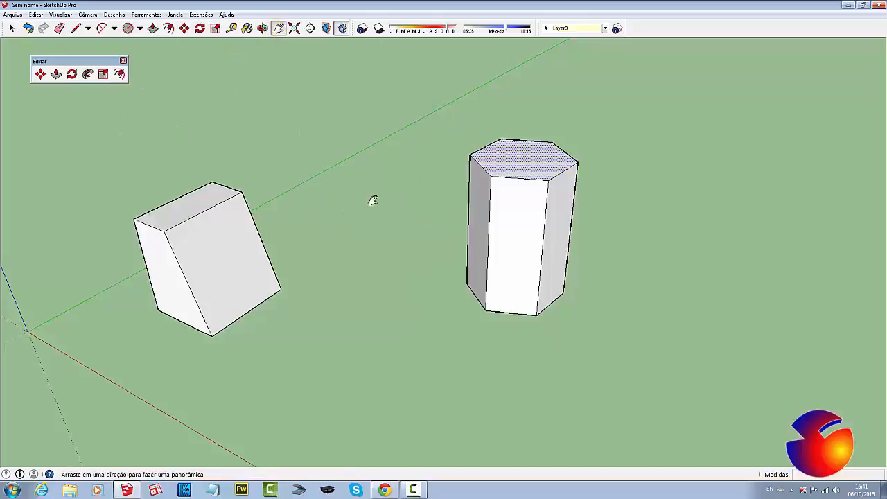
{"action": "left_click_drag", "start_coordinate": [371, 199], "coordinate": [339, 205]}
{"action": "scroll", "coordinate": [338, 205], "scroll_direction": "down", "scroll_amount": 2}
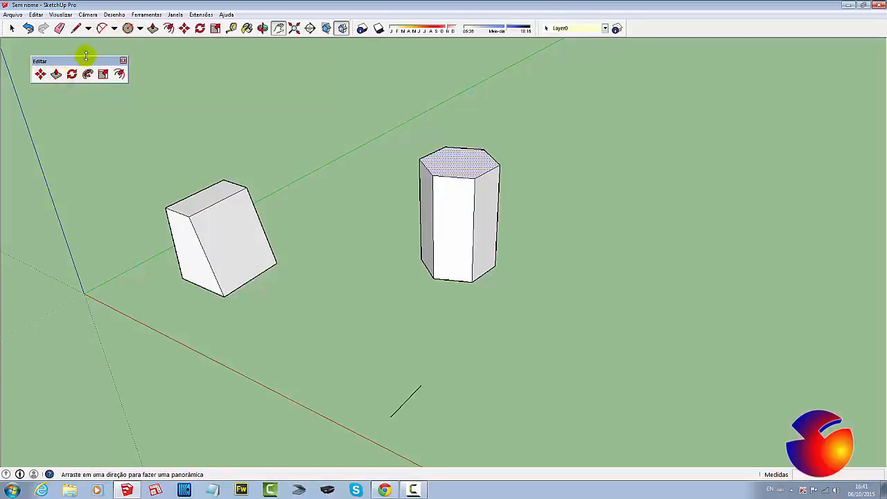
{"action": "left_click", "coordinate": [140, 29]}
{"action": "left_click", "coordinate": [163, 40]}
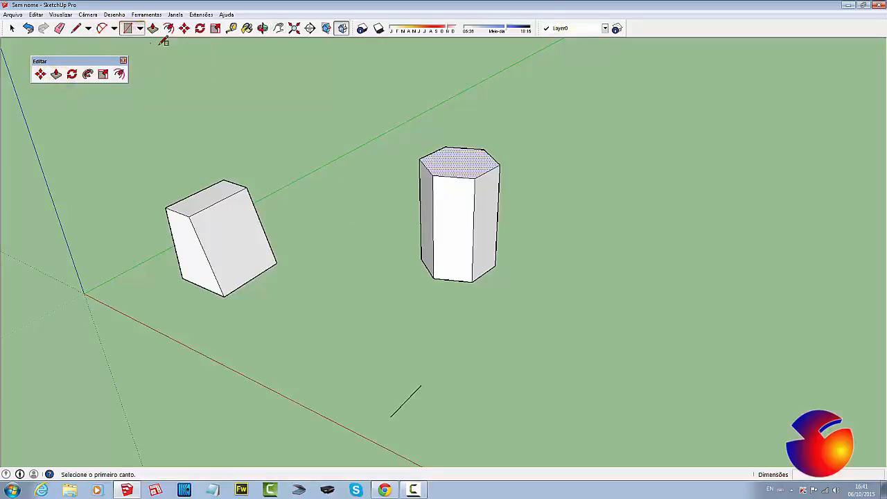
{"action": "left_click", "coordinate": [553, 348]}
{"action": "left_click", "coordinate": [710, 290]}
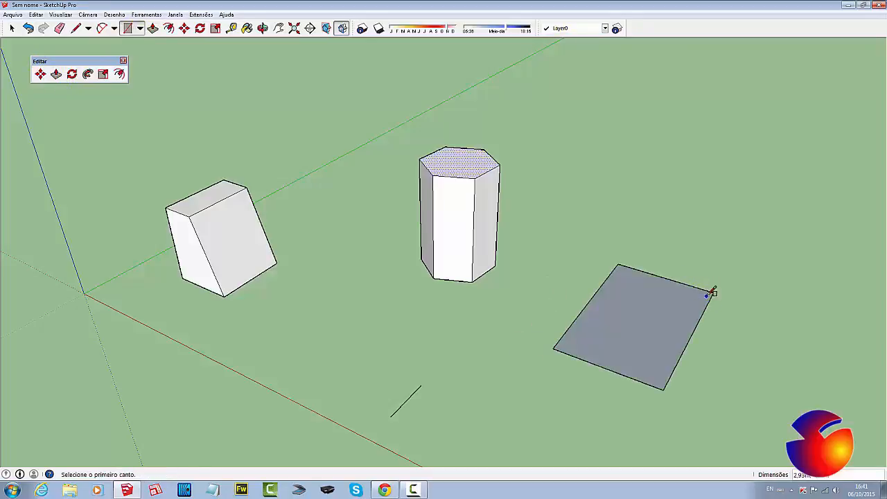
Step: Reverse the face of the new rectangle so its front side points up, and clear the selection
{"action": "left_click", "coordinate": [278, 28]}
{"action": "left_click_drag", "start_coordinate": [499, 301], "coordinate": [420, 215]}
{"action": "key", "text": "Escape"}
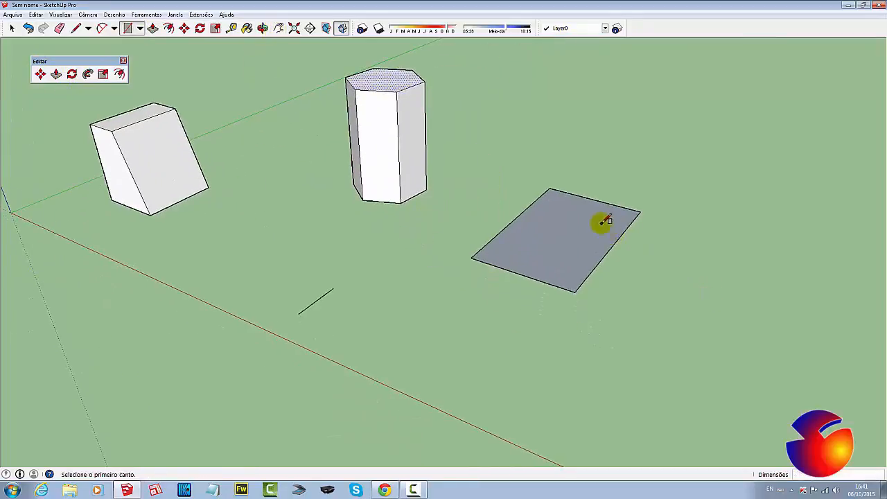
{"action": "left_click", "coordinate": [12, 29]}
{"action": "left_click", "coordinate": [573, 229]}
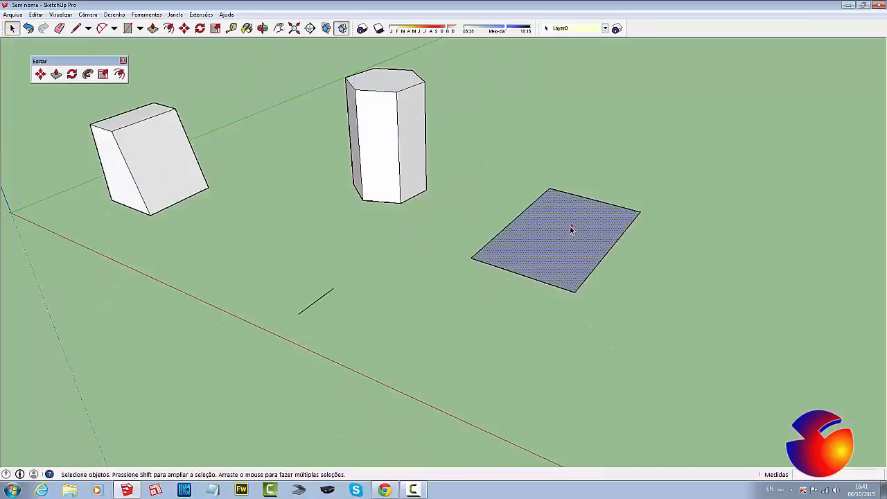
{"action": "right_click", "coordinate": [569, 227]}
{"action": "left_click", "coordinate": [600, 318]}
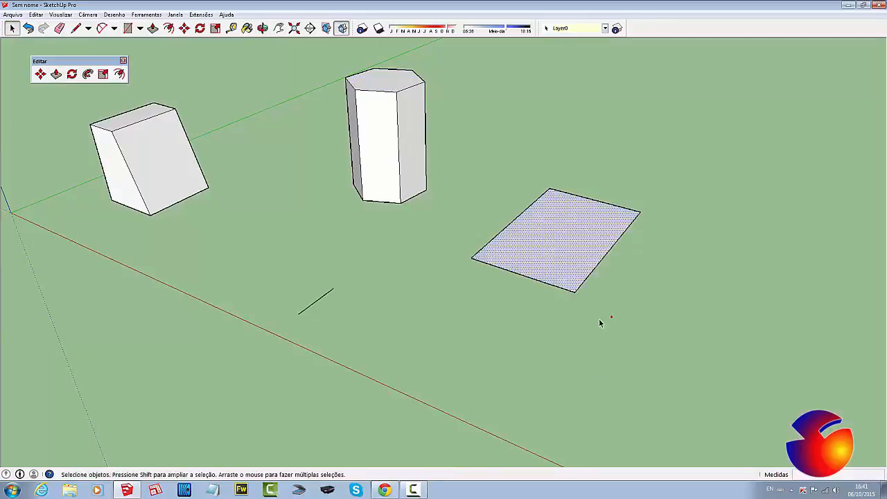
{"action": "left_click", "coordinate": [719, 242]}
{"action": "left_click", "coordinate": [592, 229]}
Step: Draw a diagonal line across the rectangle's far right corner, joining the middles of its two adjacent edges
{"action": "left_click", "coordinate": [76, 28]}
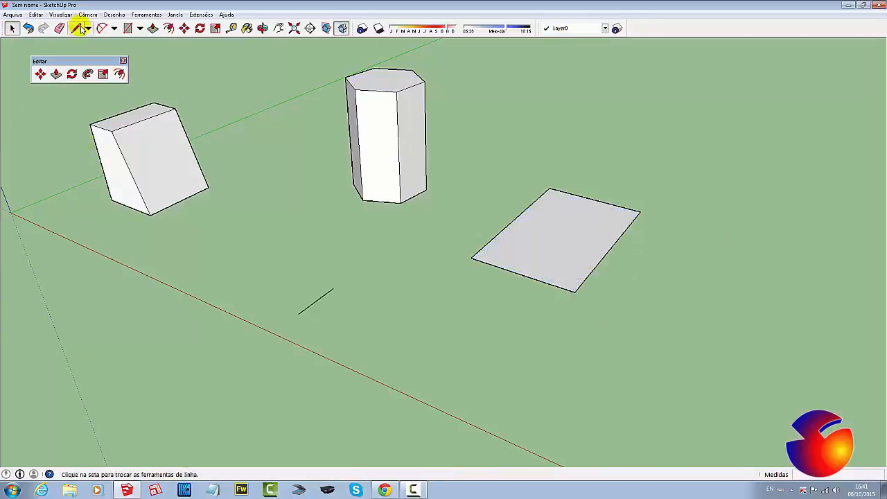
{"action": "left_click", "coordinate": [594, 200]}
{"action": "left_click", "coordinate": [611, 246]}
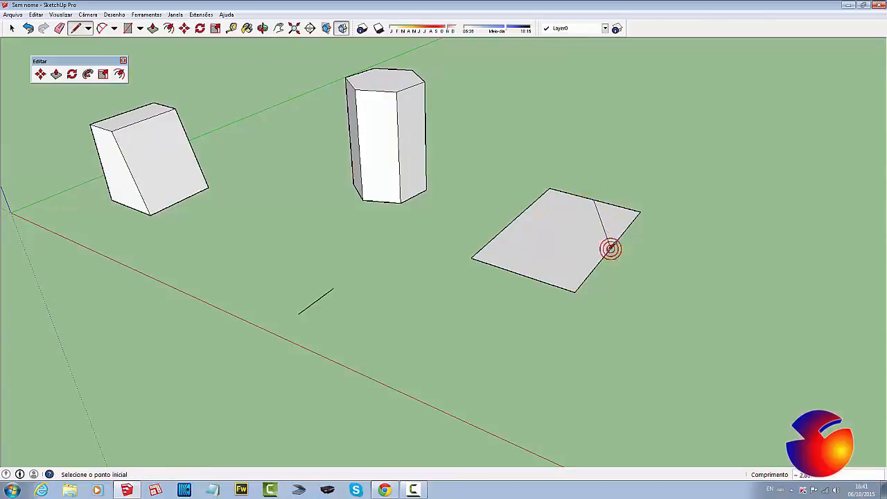
Step: Fold the triangular corner face over onto the rectangle by rotating it around the diagonal line
{"action": "left_click", "coordinate": [12, 28]}
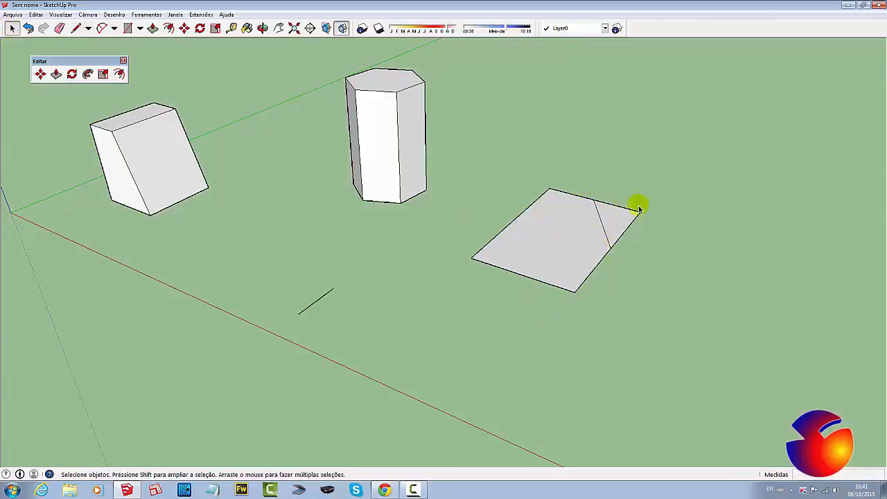
{"action": "scroll", "coordinate": [637, 208], "scroll_direction": "up", "scroll_amount": 3}
{"action": "left_click", "coordinate": [607, 233]}
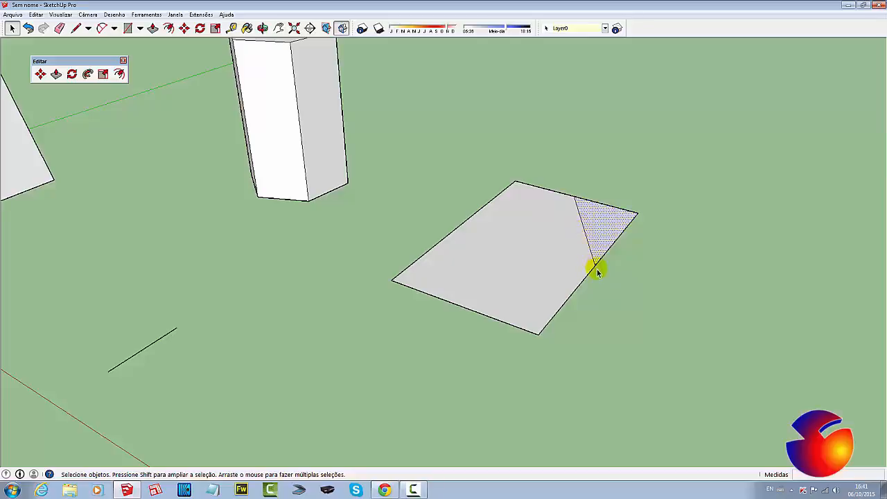
{"action": "left_click", "coordinate": [71, 75]}
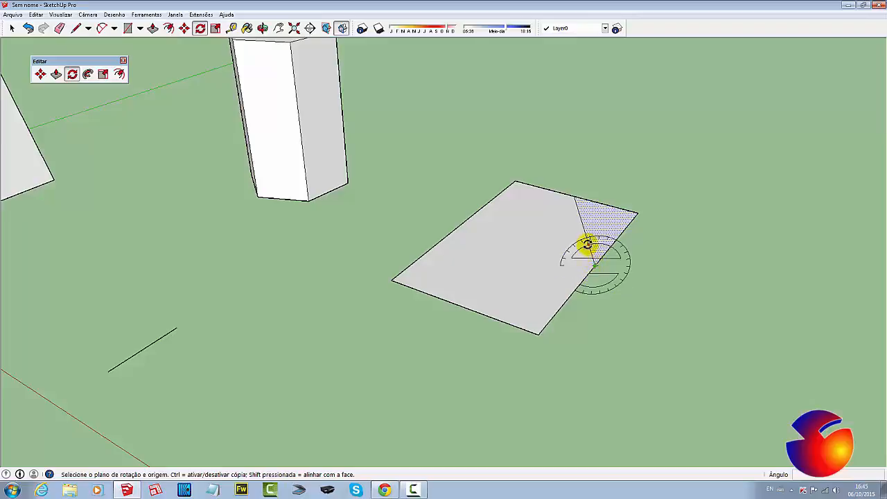
{"action": "left_click", "coordinate": [574, 197]}
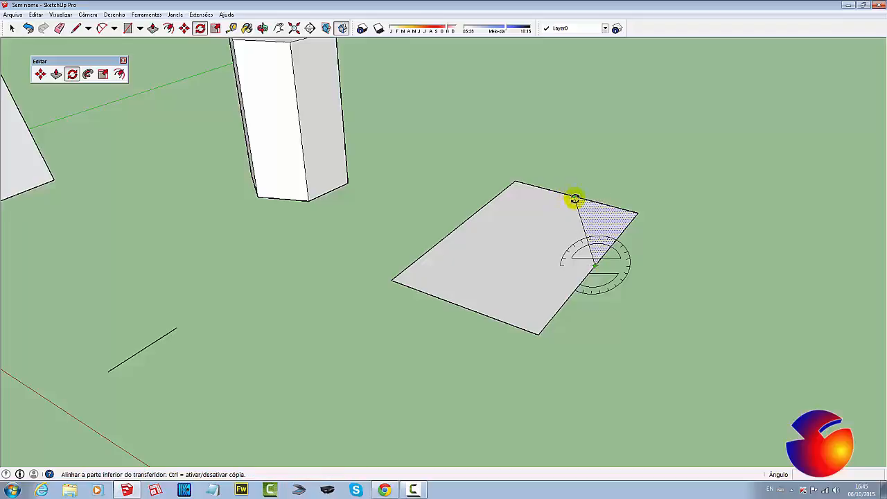
{"action": "left_click", "coordinate": [574, 197]}
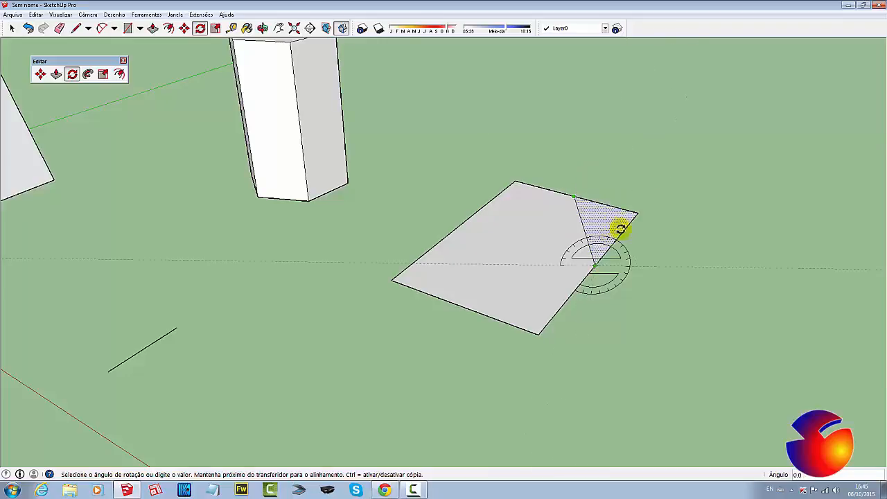
{"action": "left_click", "coordinate": [508, 236]}
Step: Examine the folded corner from different angles and review it together with the sloped solid and the hexagonal prism
{"action": "left_click", "coordinate": [263, 28]}
{"action": "left_click_drag", "start_coordinate": [293, 132], "coordinate": [567, 321]}
{"action": "left_click_drag", "start_coordinate": [580, 252], "coordinate": [518, 270]}
{"action": "scroll", "coordinate": [518, 270], "scroll_direction": "down", "scroll_amount": 5}
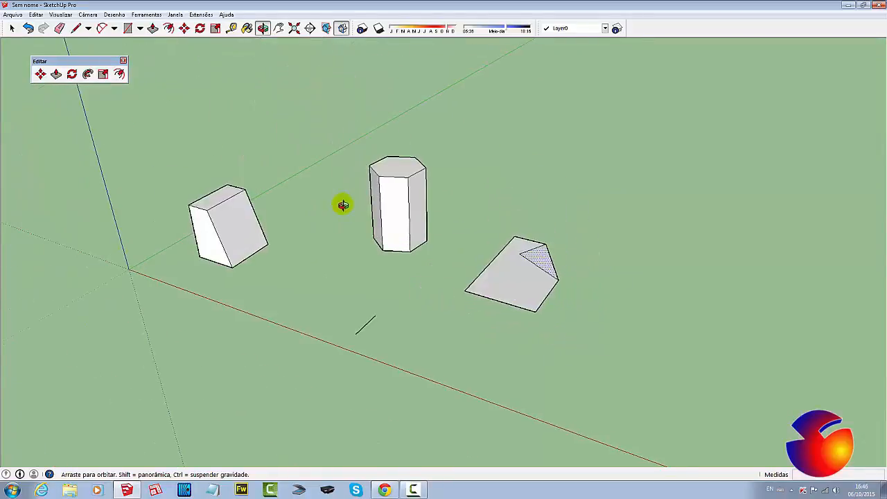
{"action": "left_click", "coordinate": [278, 27]}
{"action": "left_click_drag", "start_coordinate": [369, 184], "coordinate": [431, 187]}
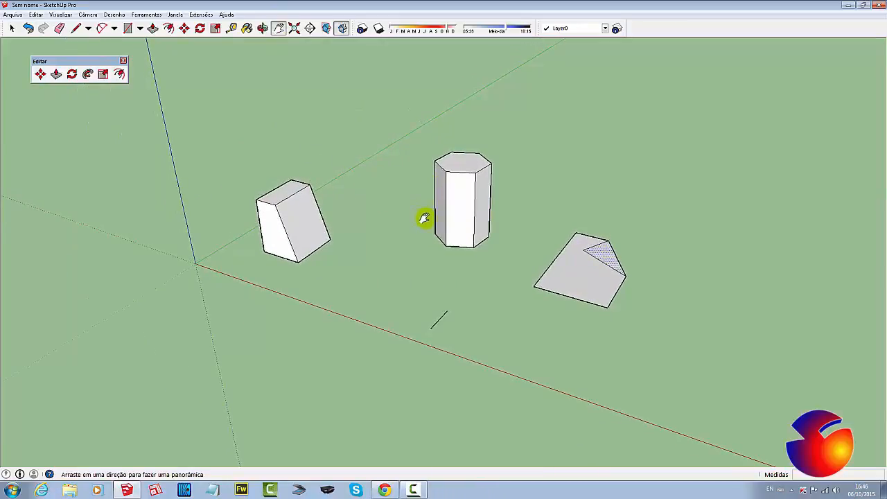
{"action": "scroll", "coordinate": [424, 218], "scroll_direction": "down", "scroll_amount": 1}
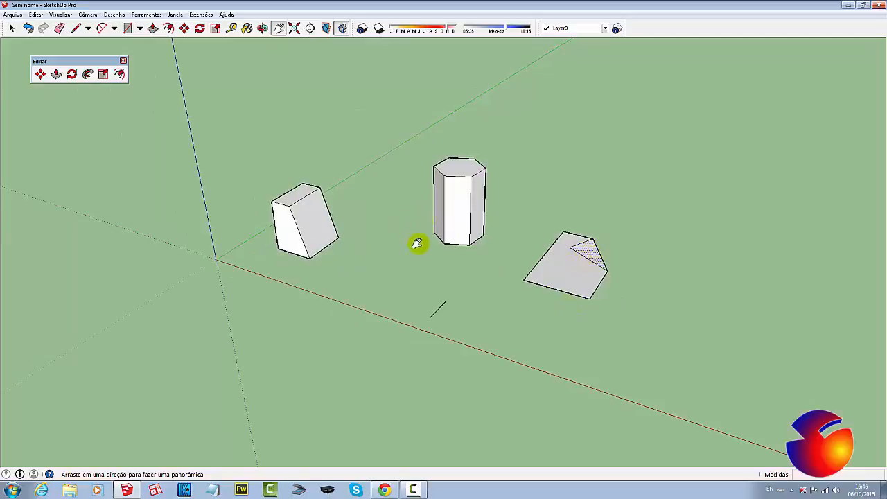
{"action": "scroll", "coordinate": [430, 241], "scroll_direction": "down", "scroll_amount": 1}
{"action": "scroll", "coordinate": [430, 241], "scroll_direction": "up", "scroll_amount": 4}
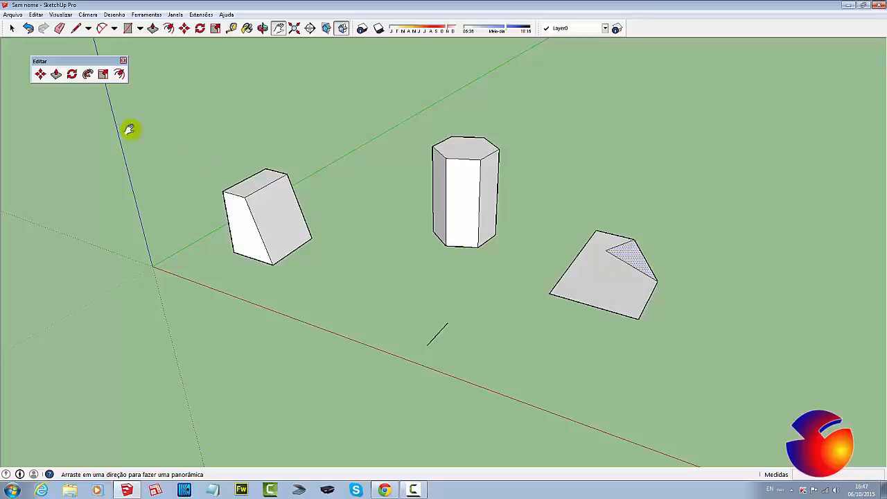
{"action": "scroll", "coordinate": [452, 282], "scroll_direction": "down", "scroll_amount": 2}
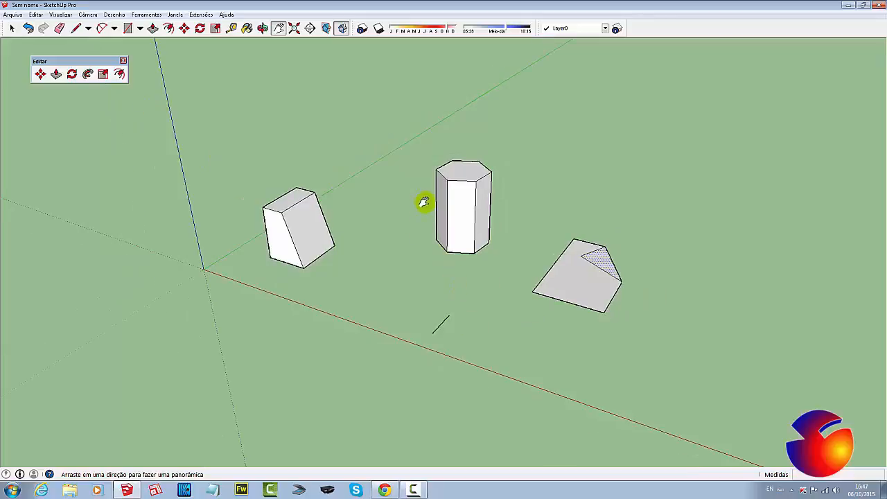
{"action": "left_click_drag", "start_coordinate": [424, 202], "coordinate": [438, 213]}
{"action": "left_click_drag", "start_coordinate": [427, 267], "coordinate": [435, 264]}
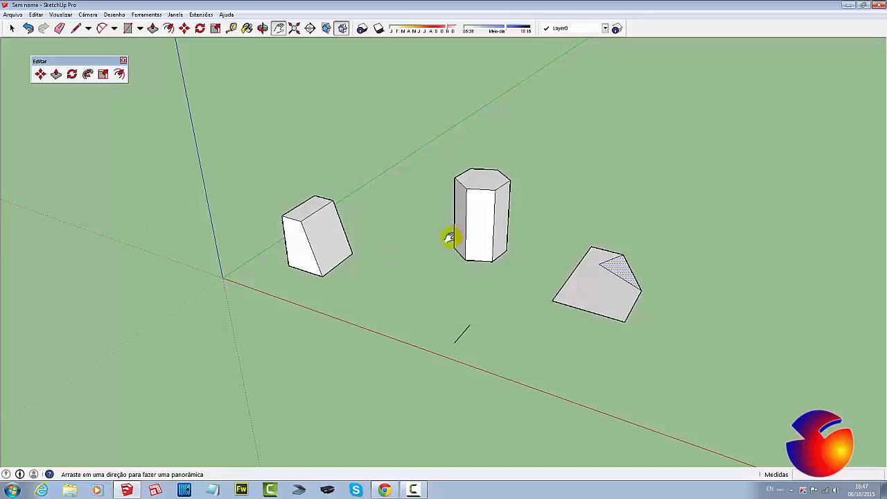